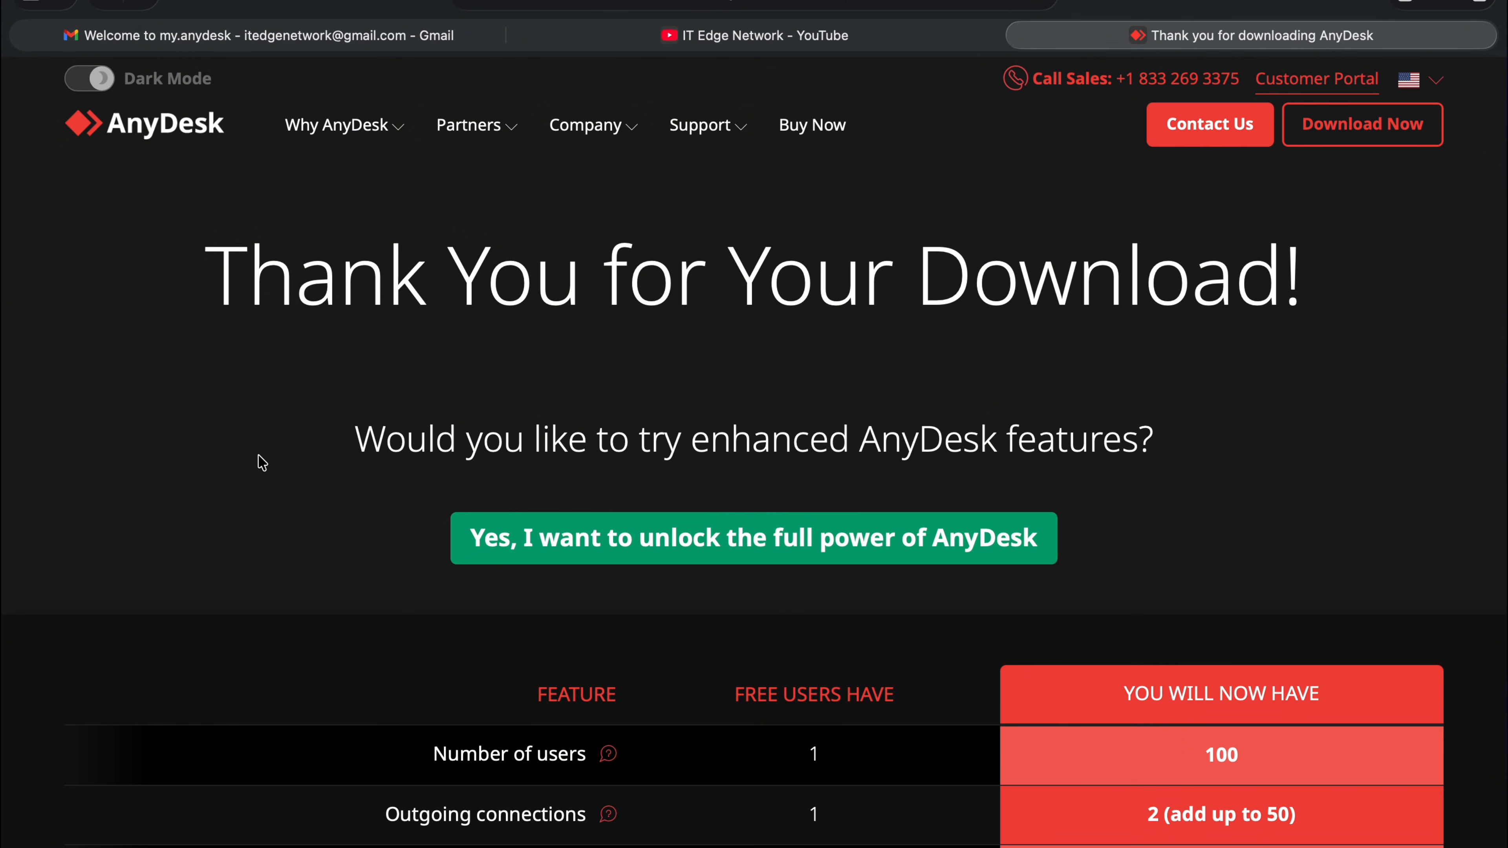
Have Safari showing AnyDesk's 'Thank You for Your Download!' page on anydesk.com.
mouse_move(3, 543)
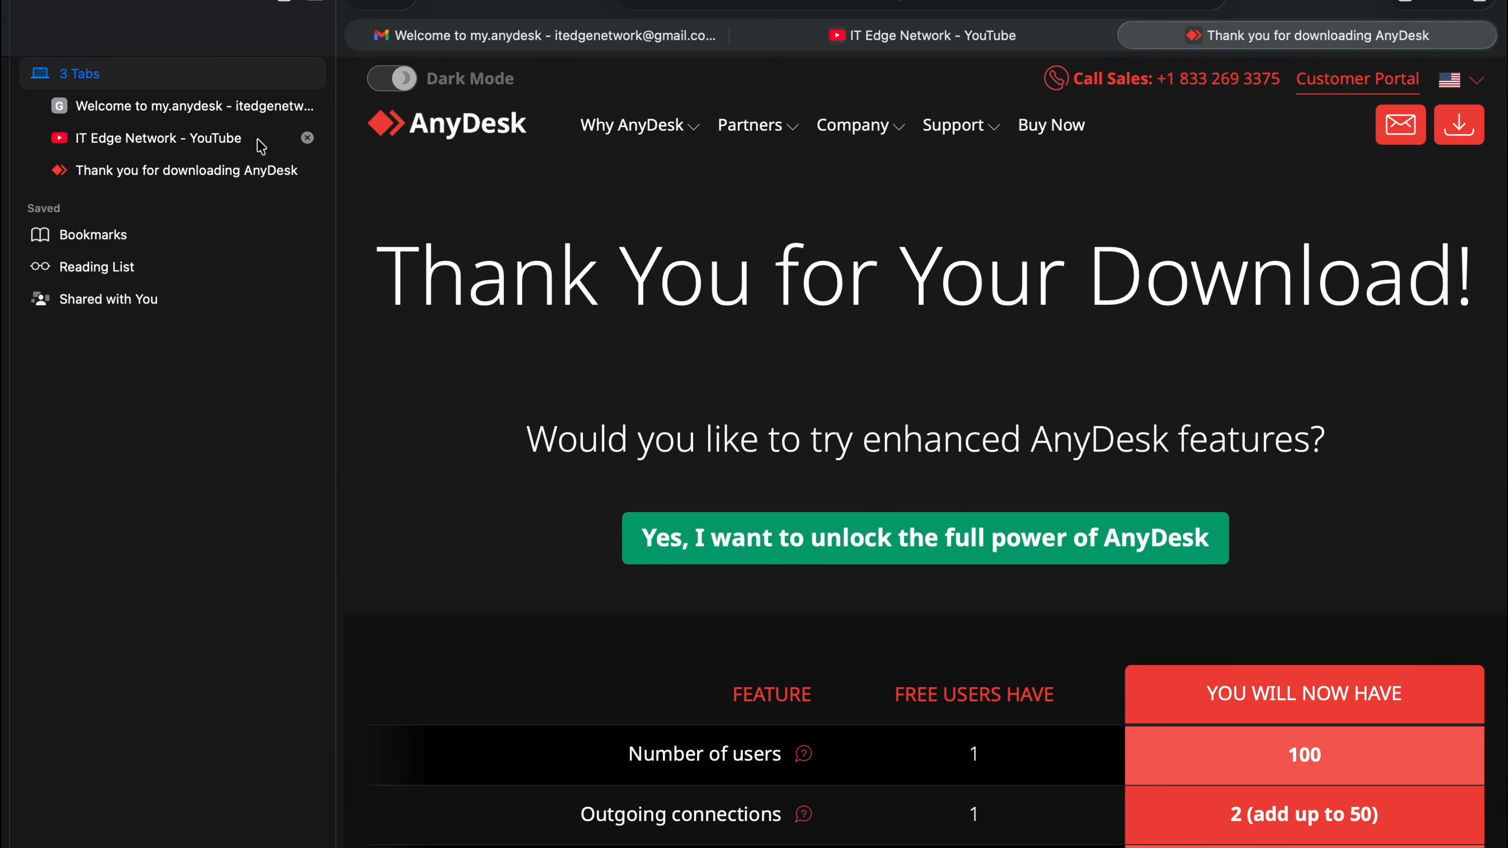
Close Safari's tab sidebar.
click(328, 3)
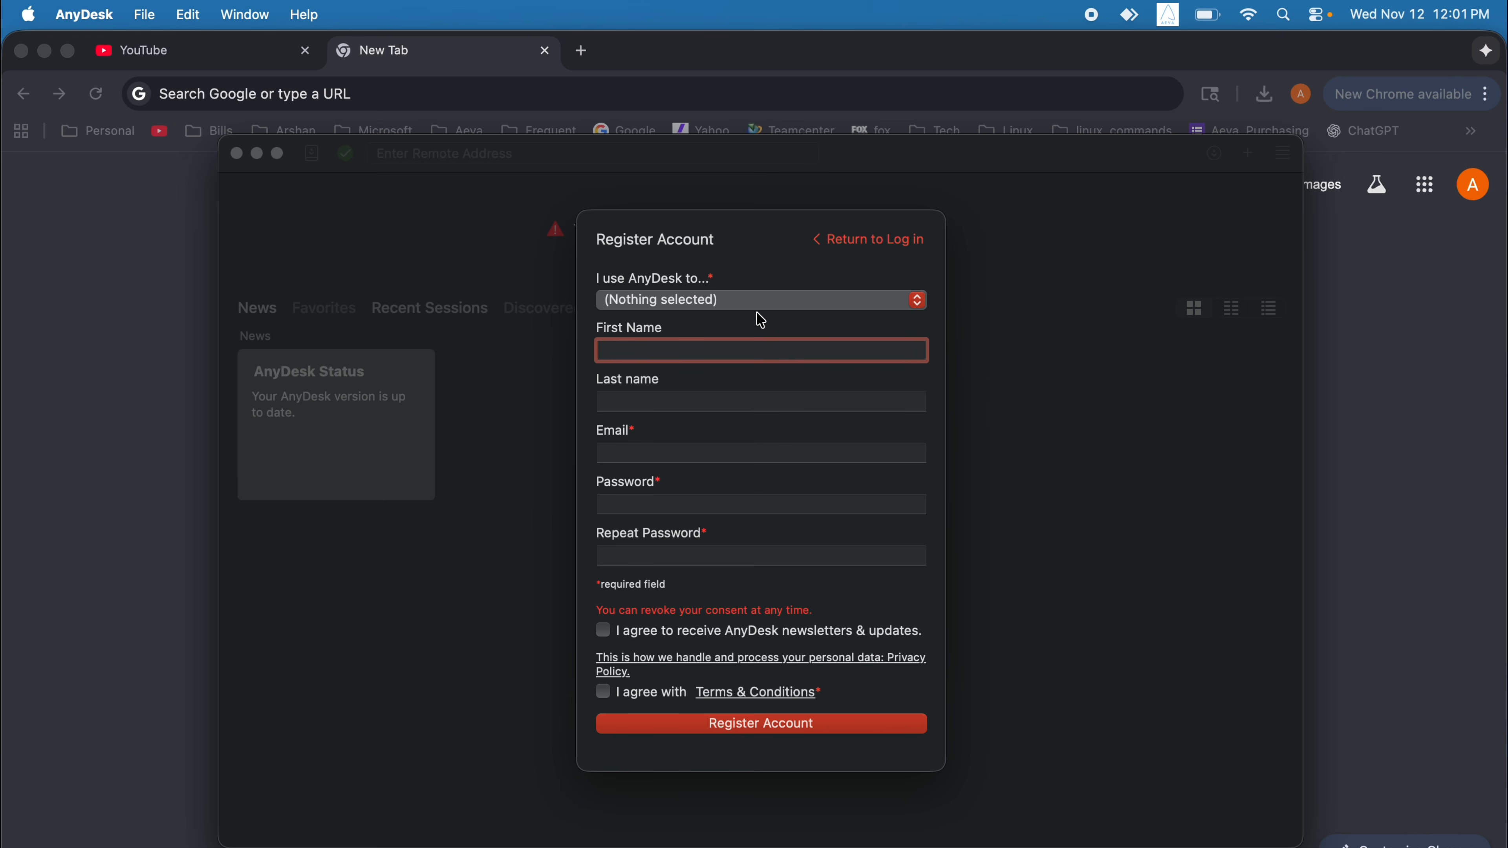
Set the usage purpose to 'connect to my personal devices privately' and move to the Email field.
click(916, 300)
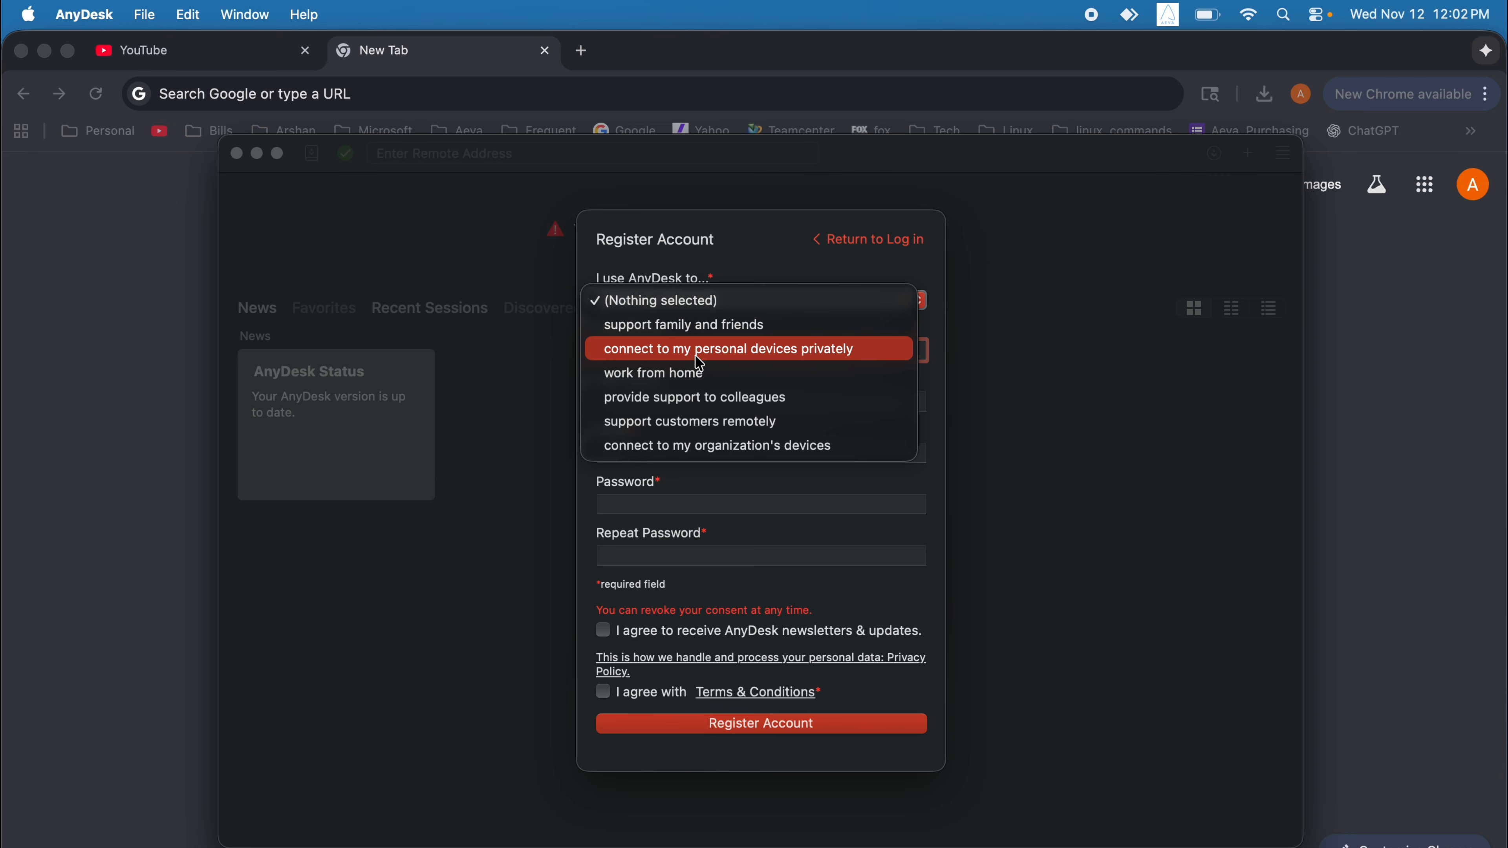
click(698, 360)
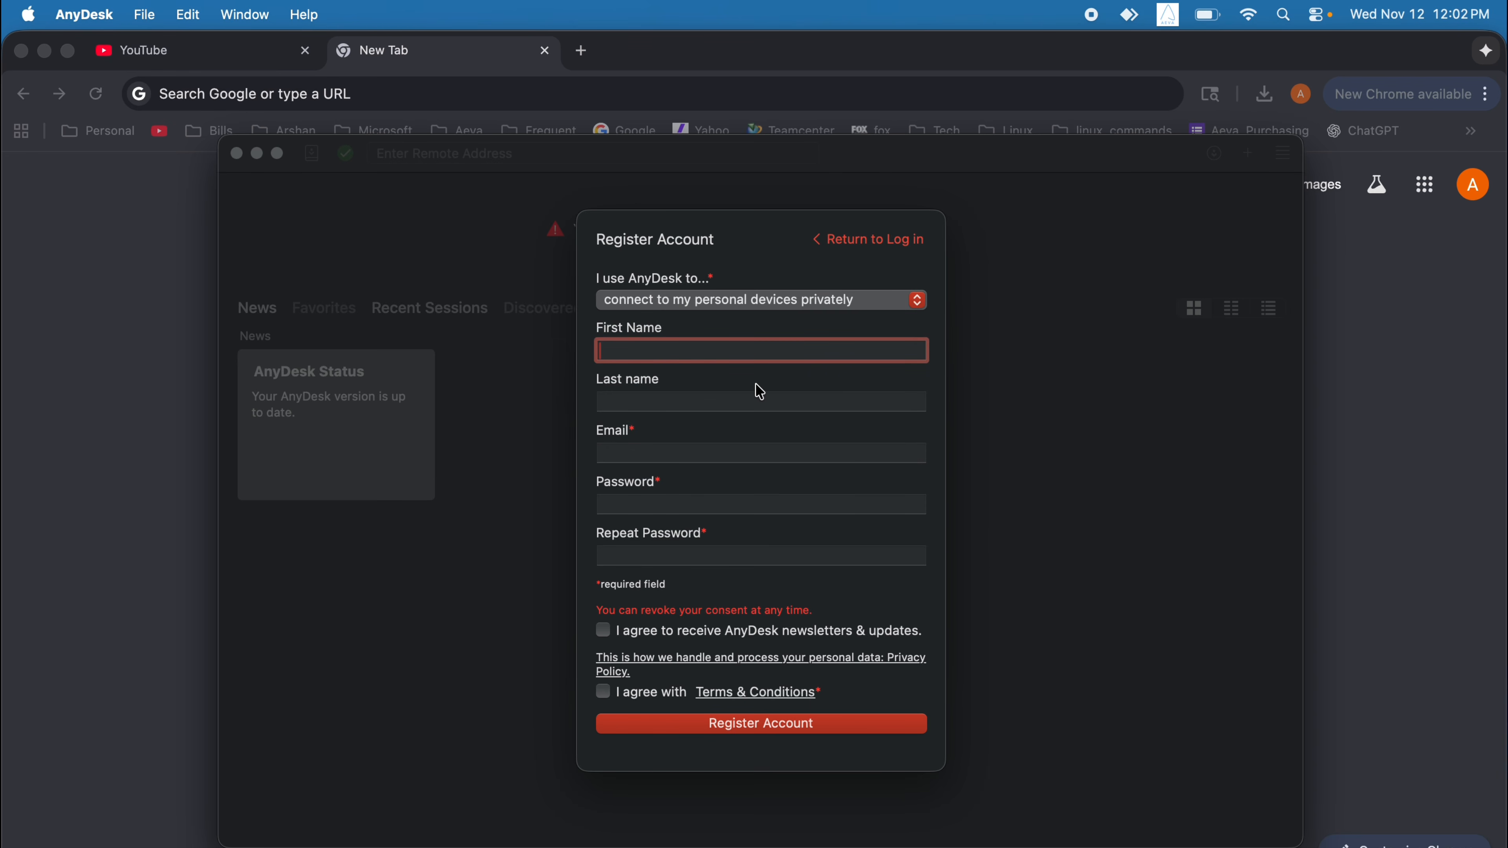
click(624, 452)
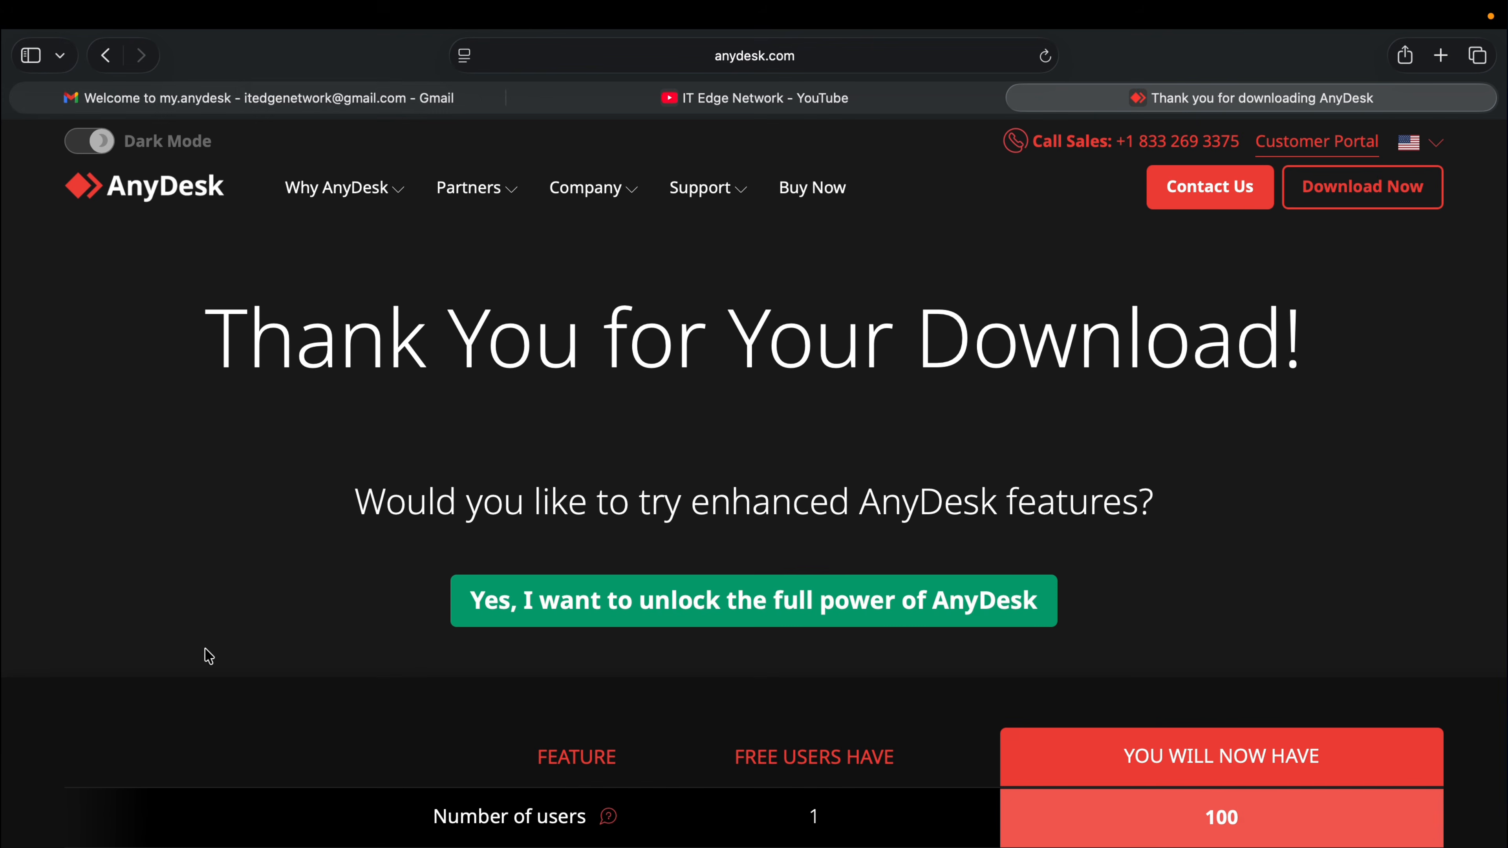
Read the 'Welcome to my.anydesk' email in Safari's Gmail tab.
click(232, 108)
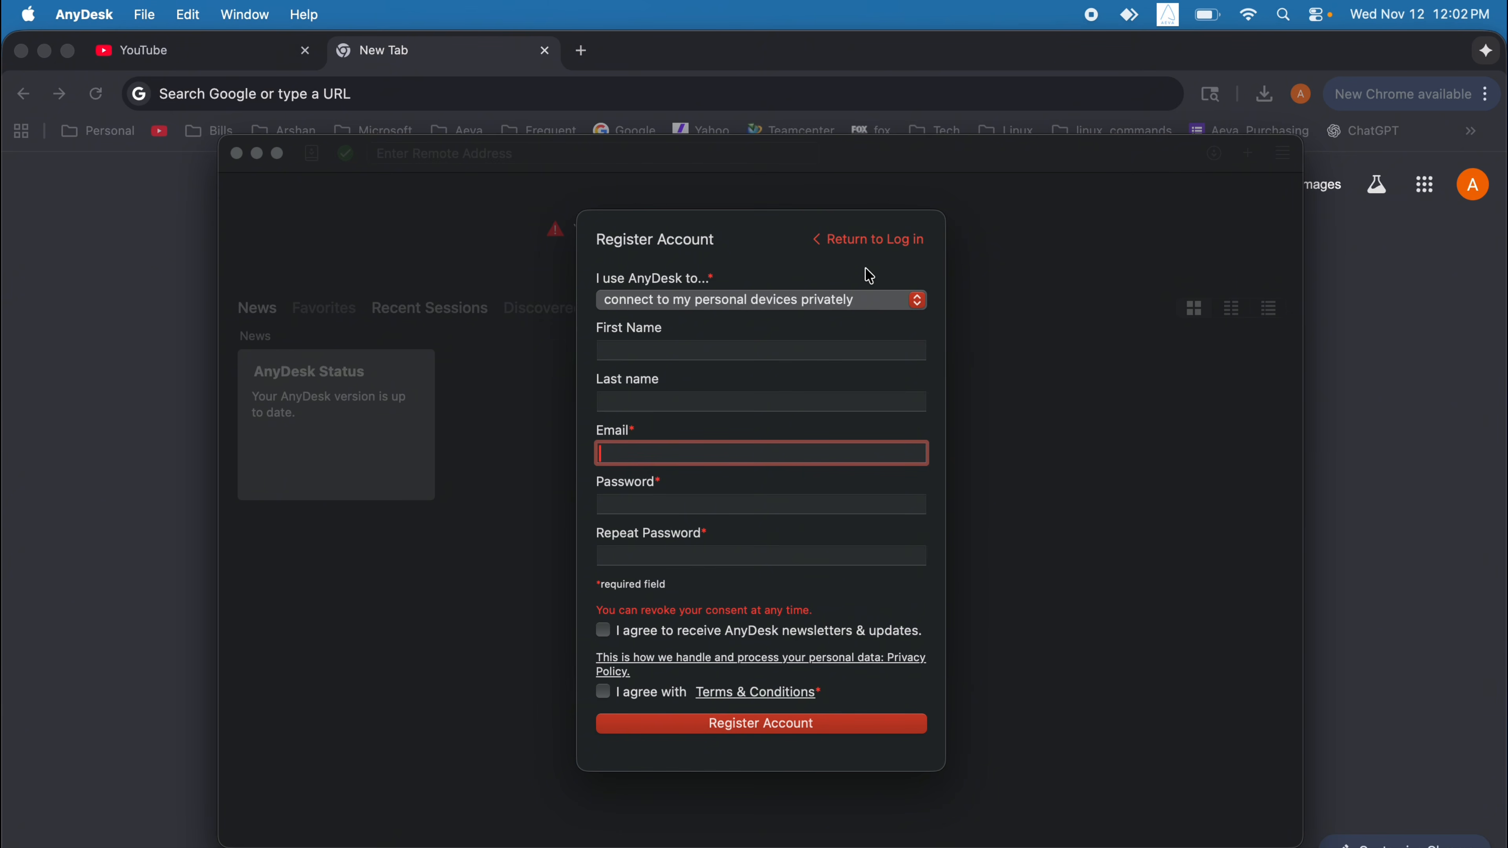
Return to the login form, sign in with the account password, and close the account summary panel.
click(864, 241)
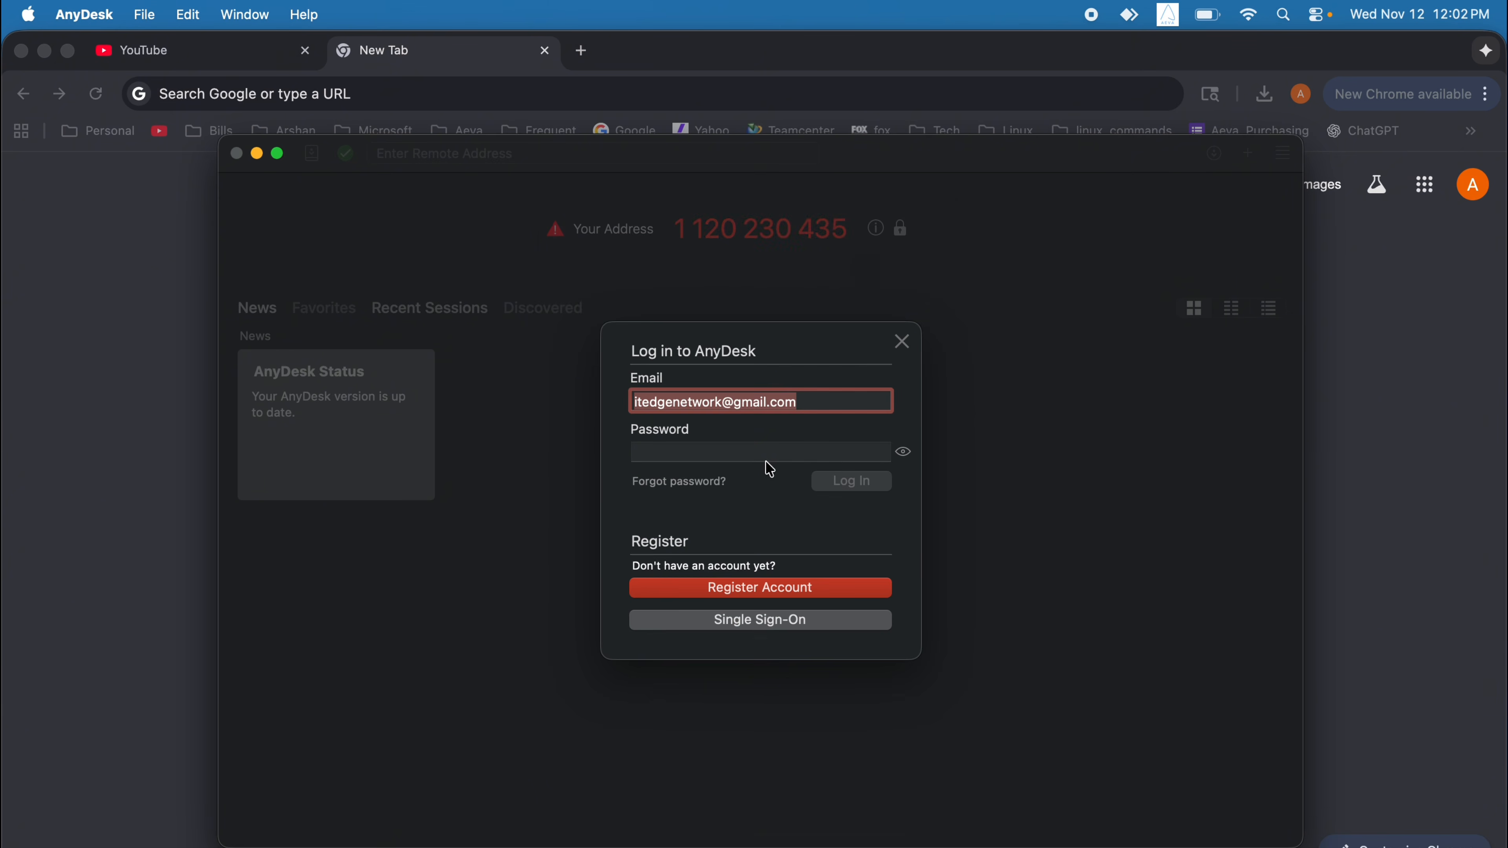
click(693, 455)
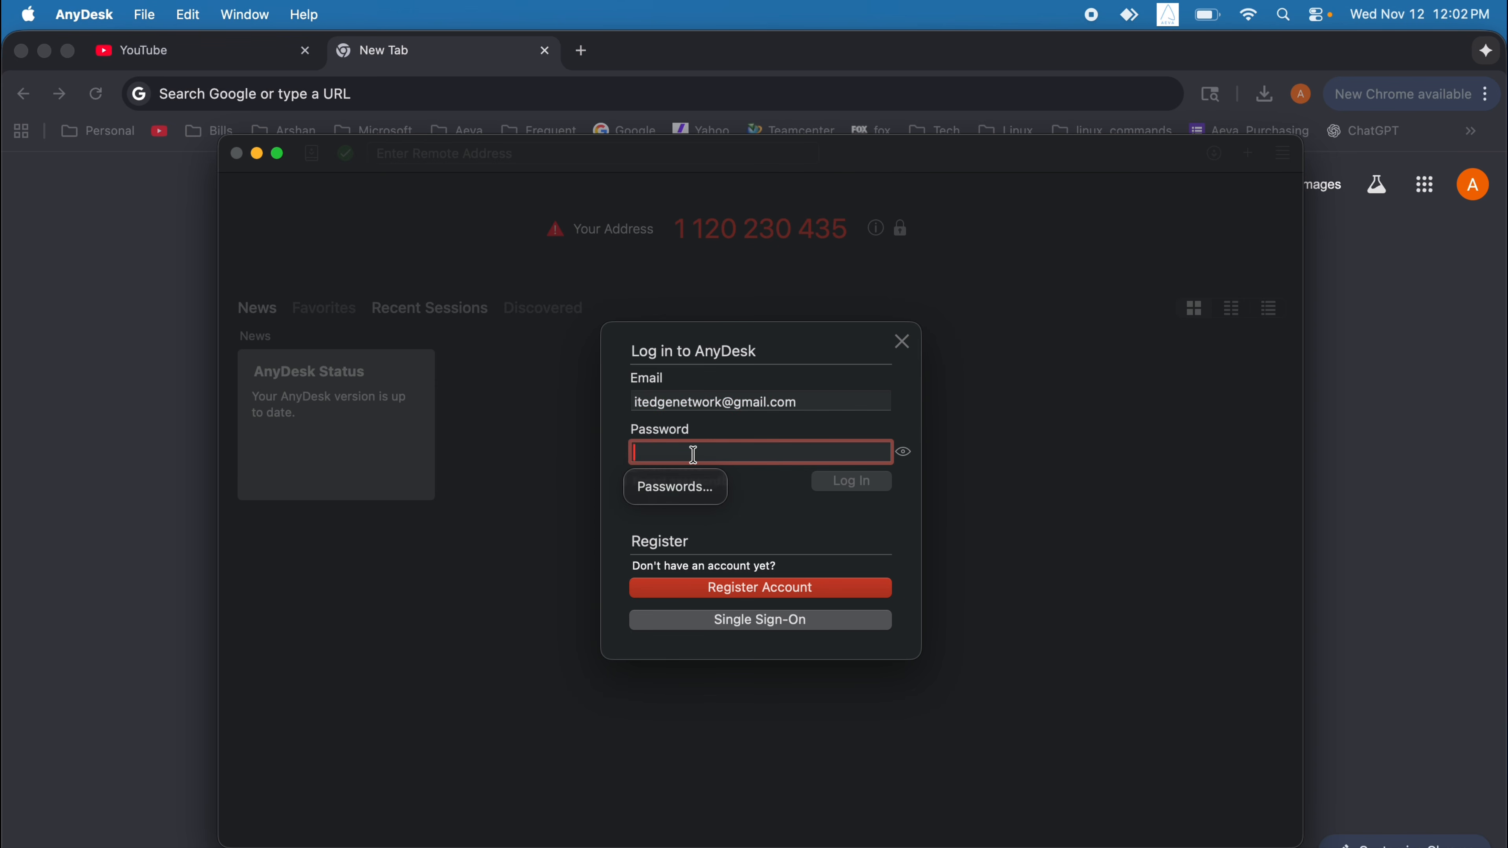
text(*•)
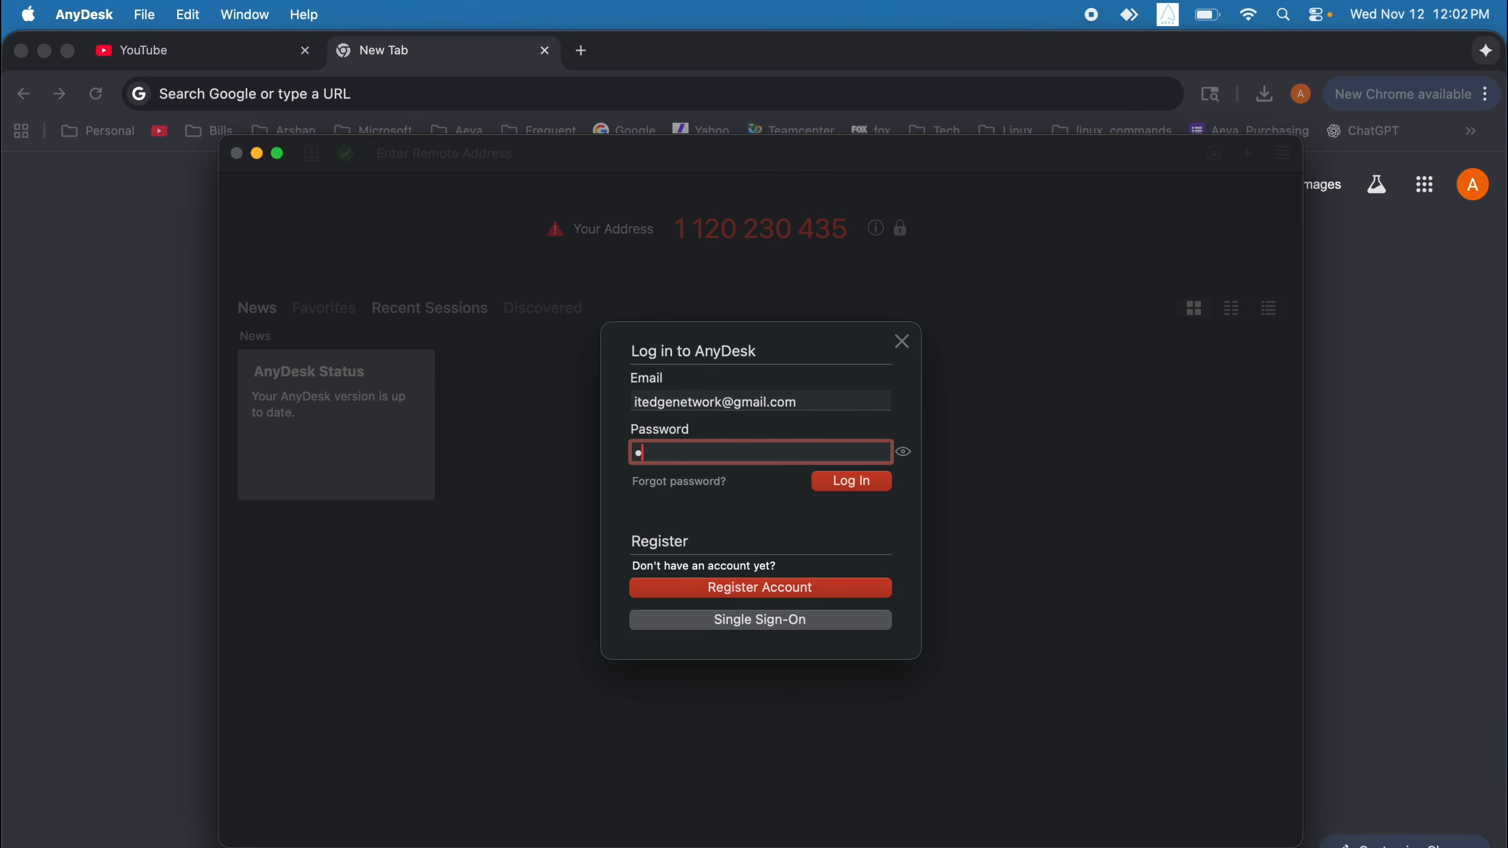
text(••••••••••••)
click(862, 486)
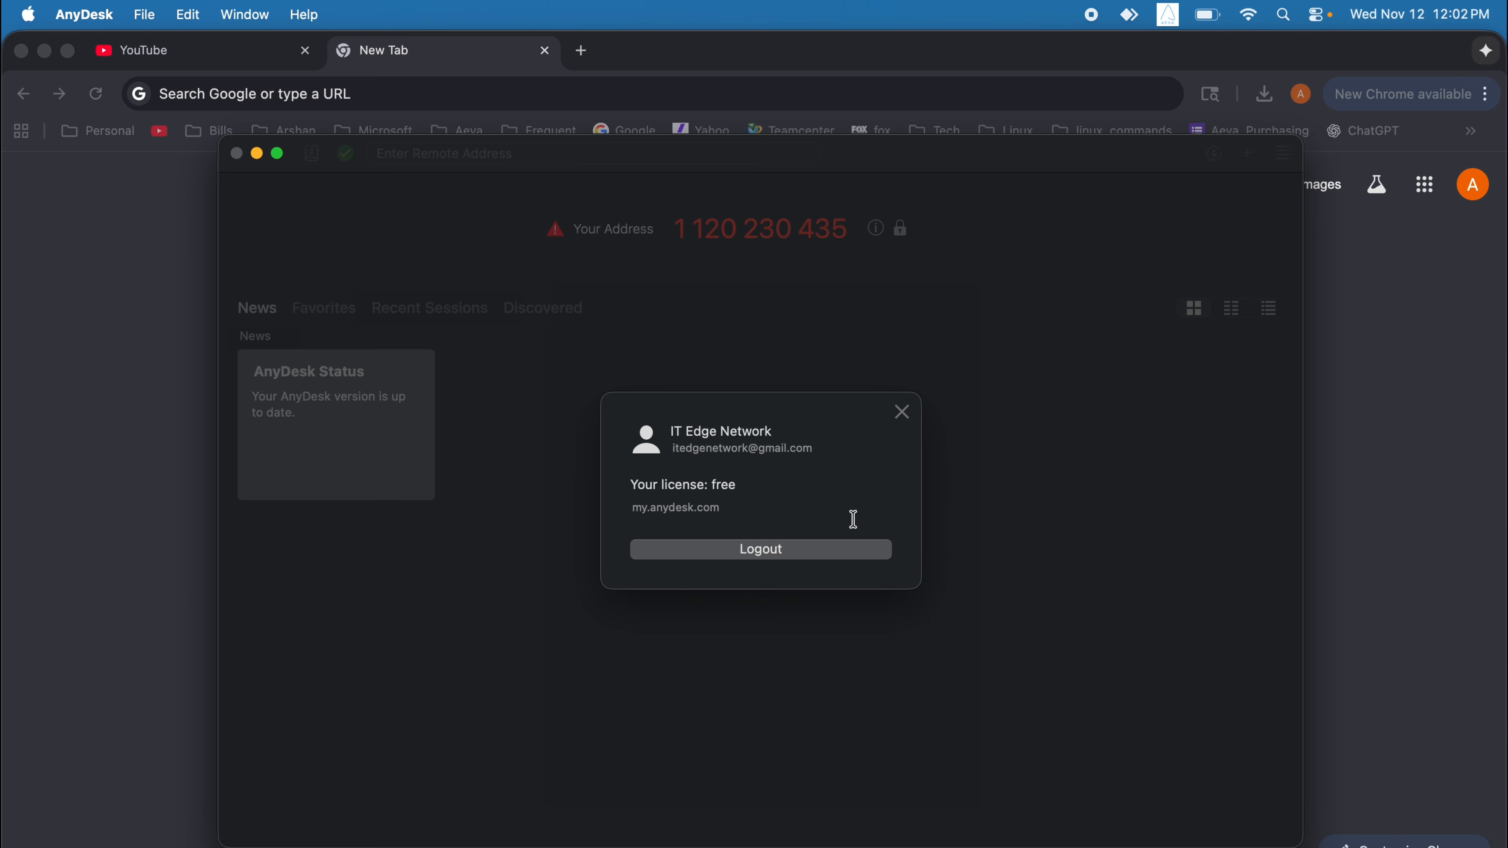
click(907, 416)
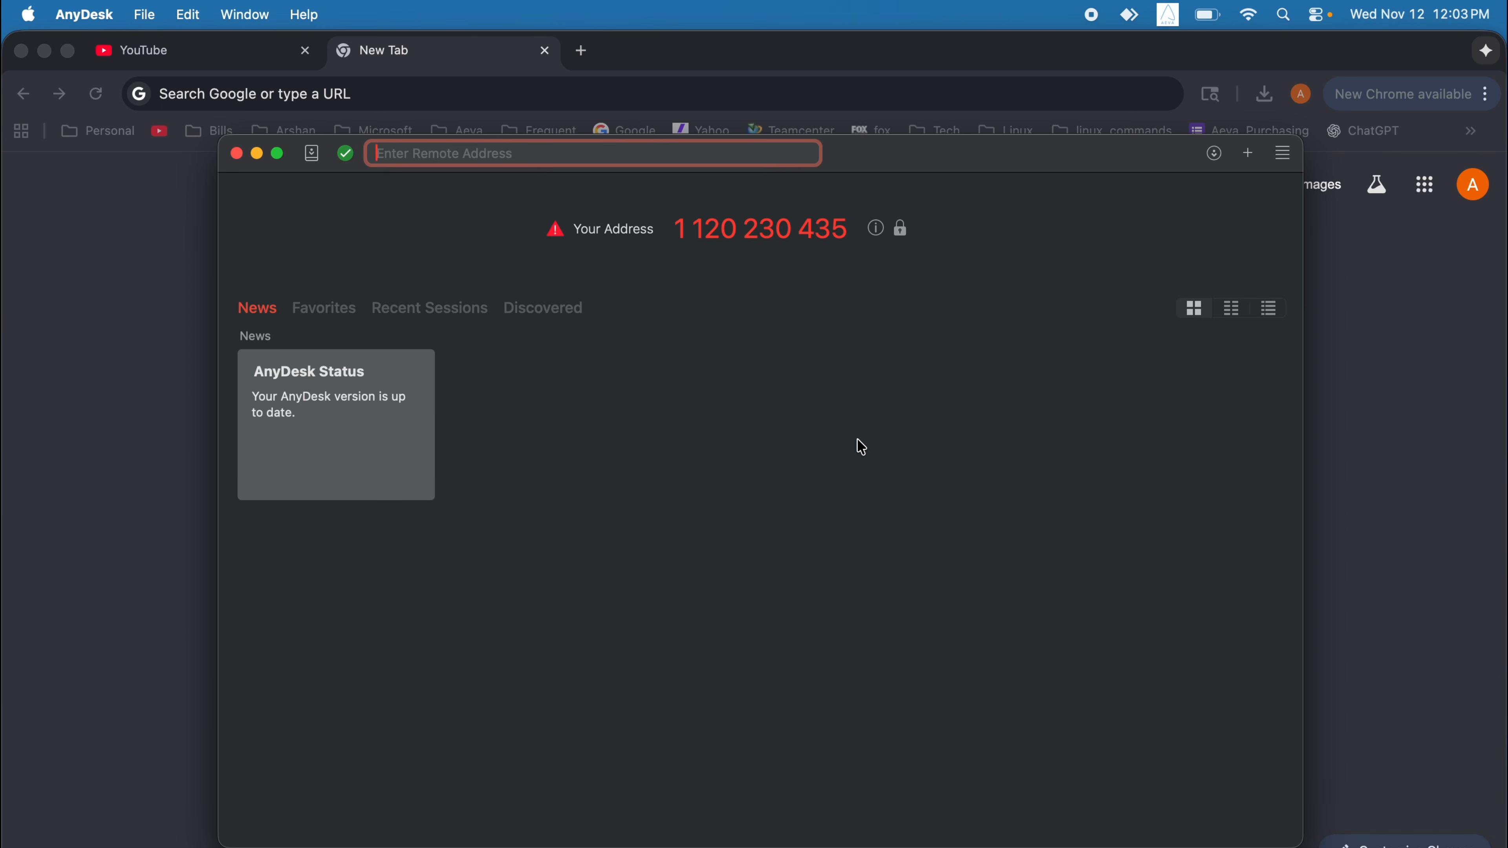
Maximize the AnyDesk window to full screen with the green button.
click(280, 154)
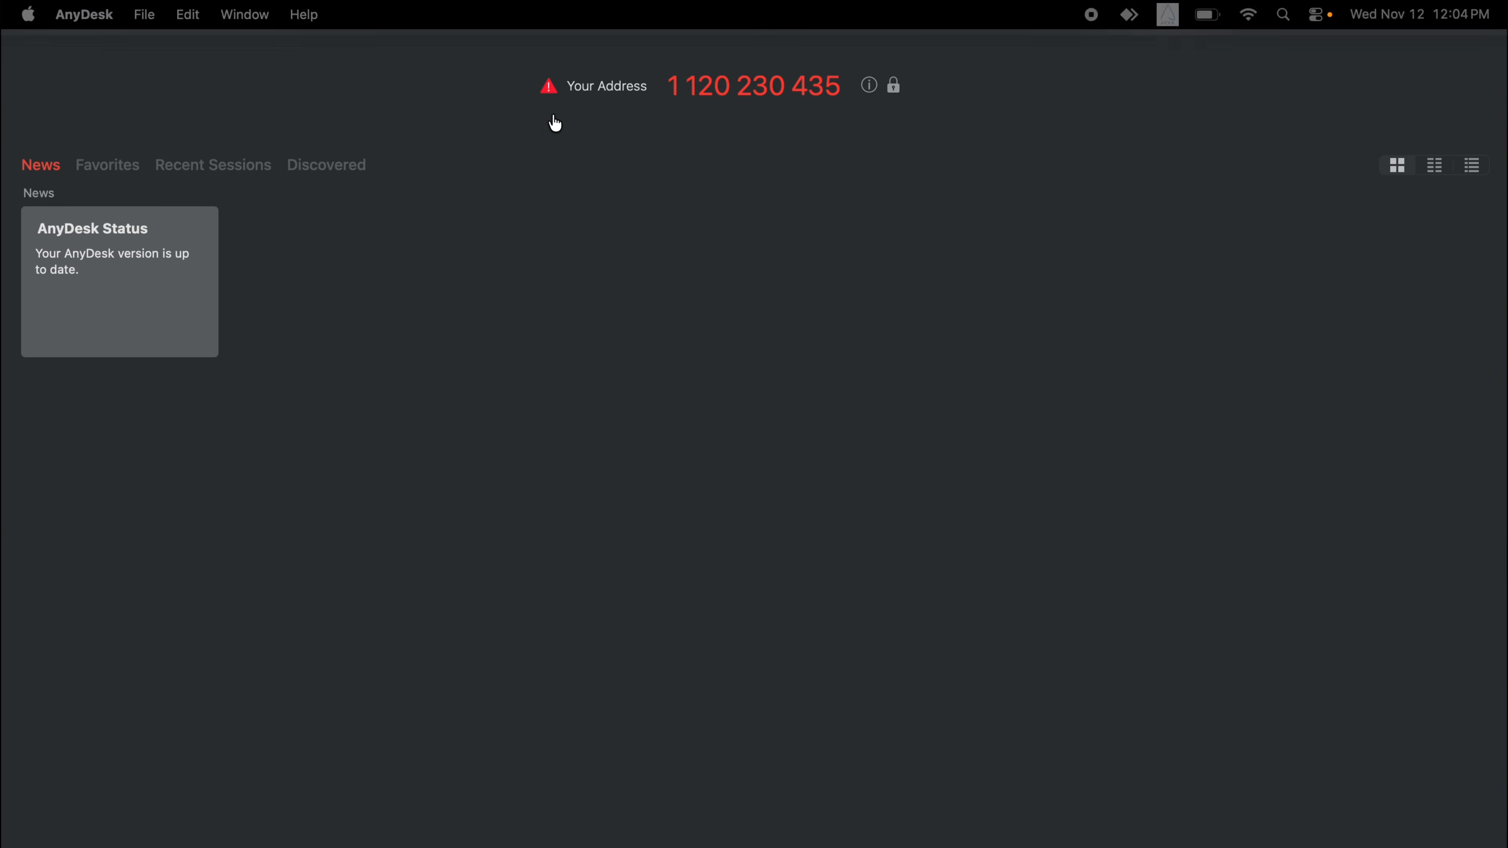
Enter the remote PC's AnyDesk address in the remote address field and connect.
mouse_move(498, 6)
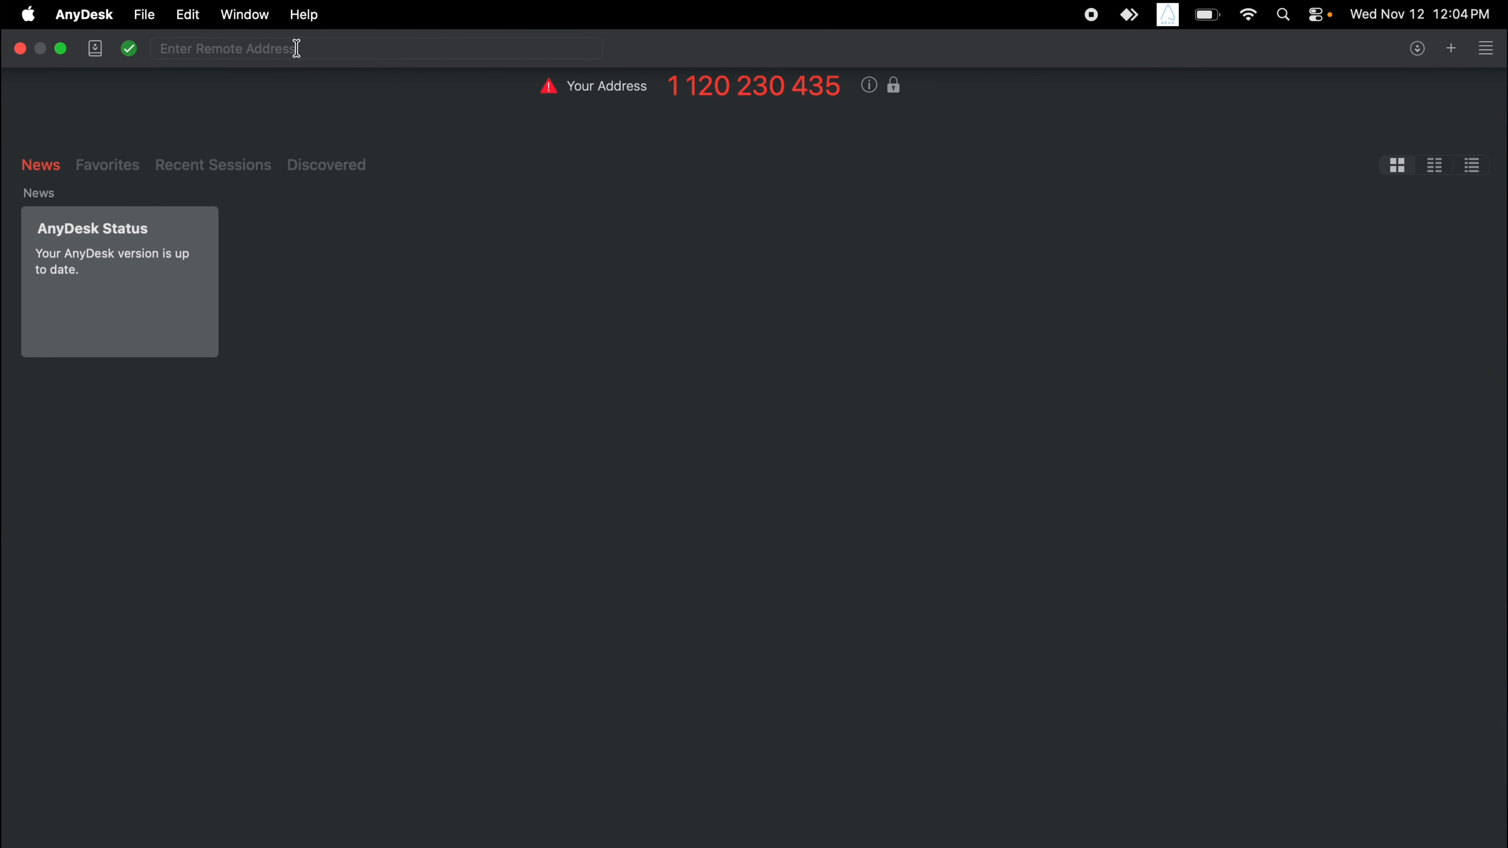
click(244, 47)
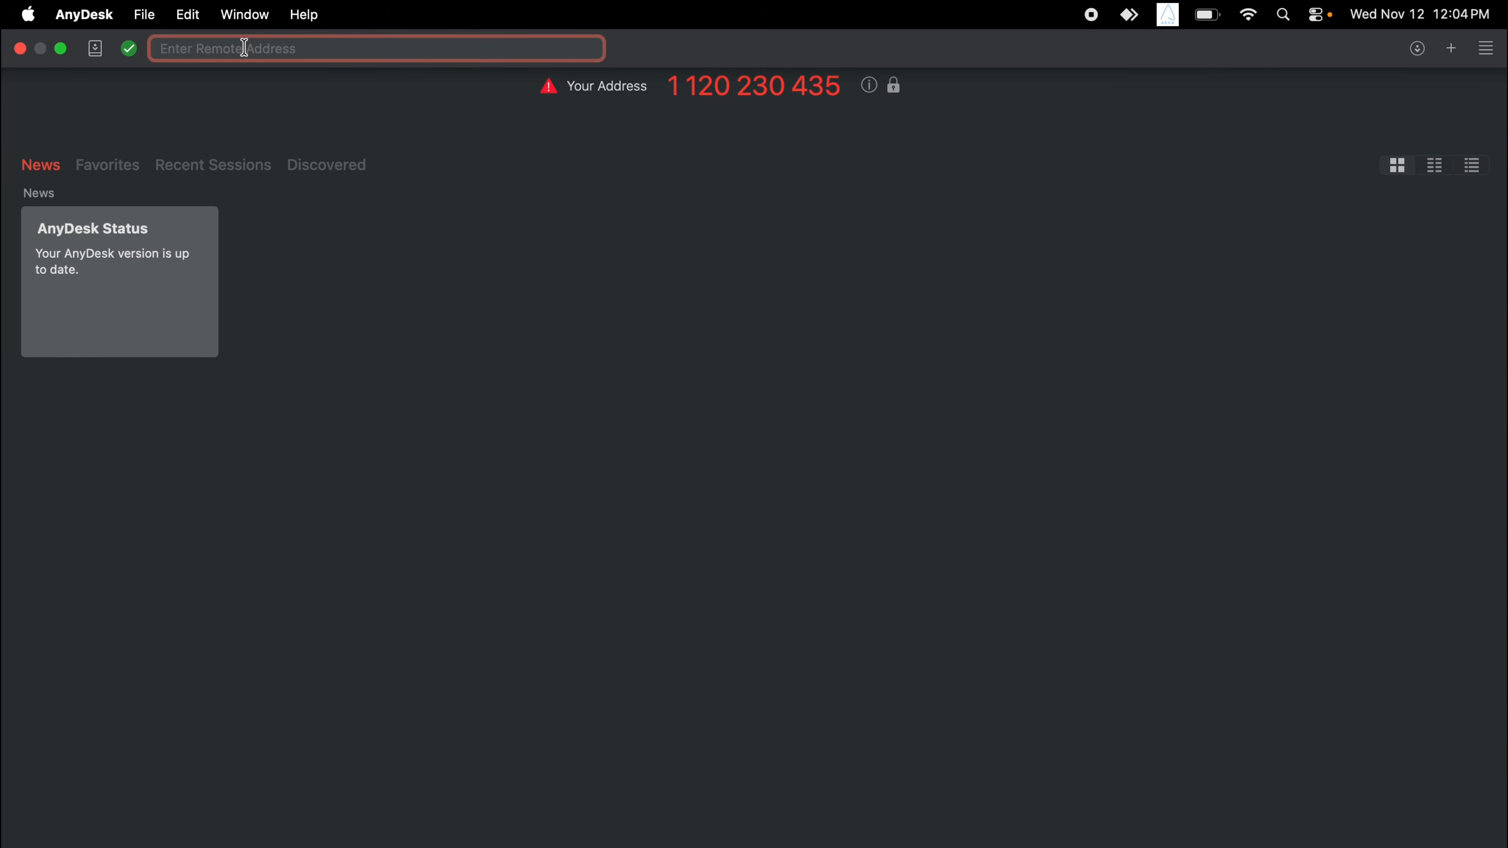
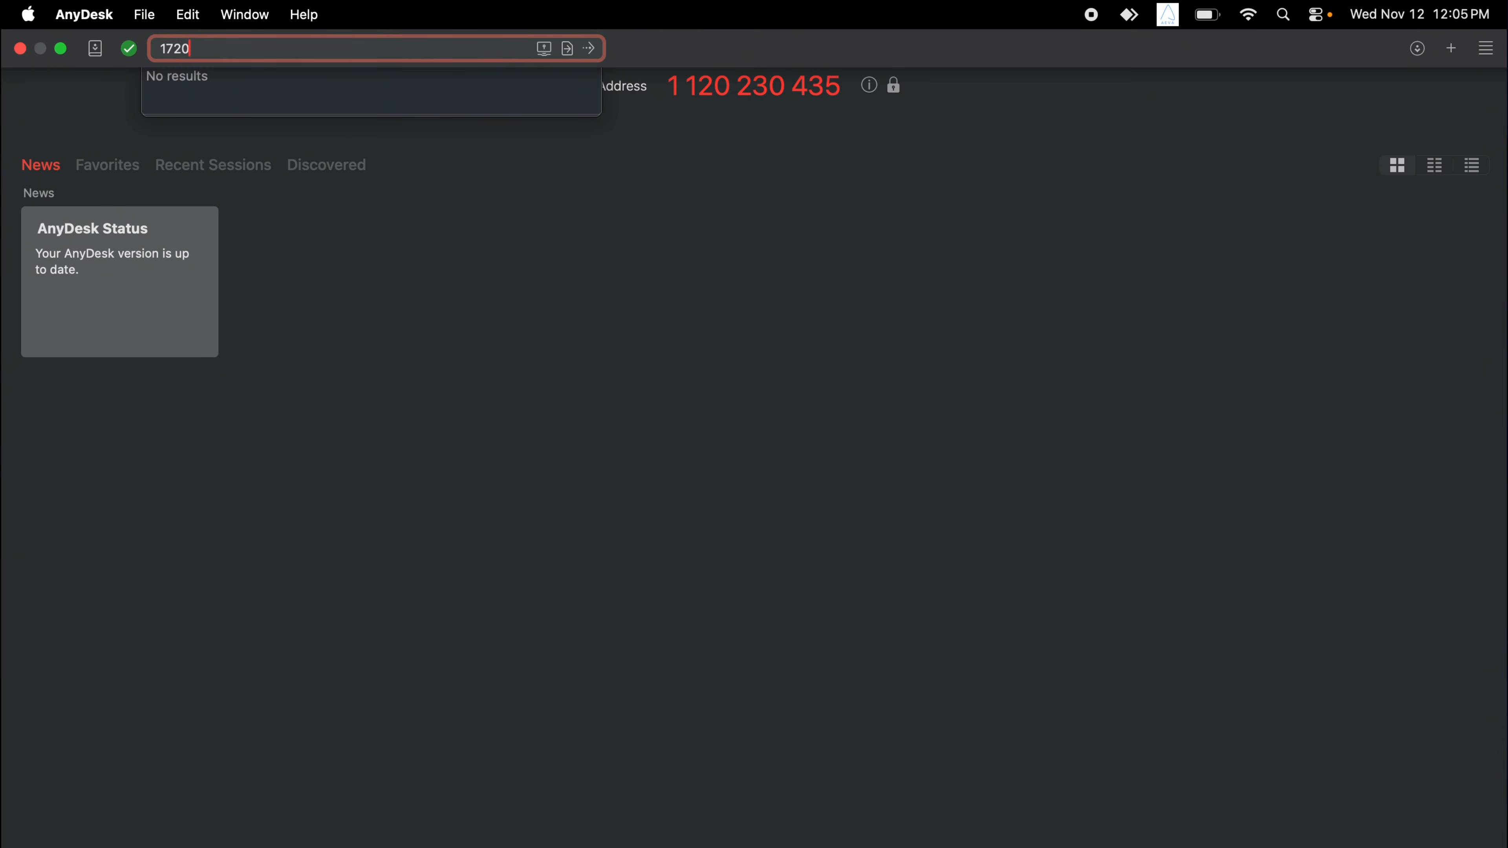
click(593, 51)
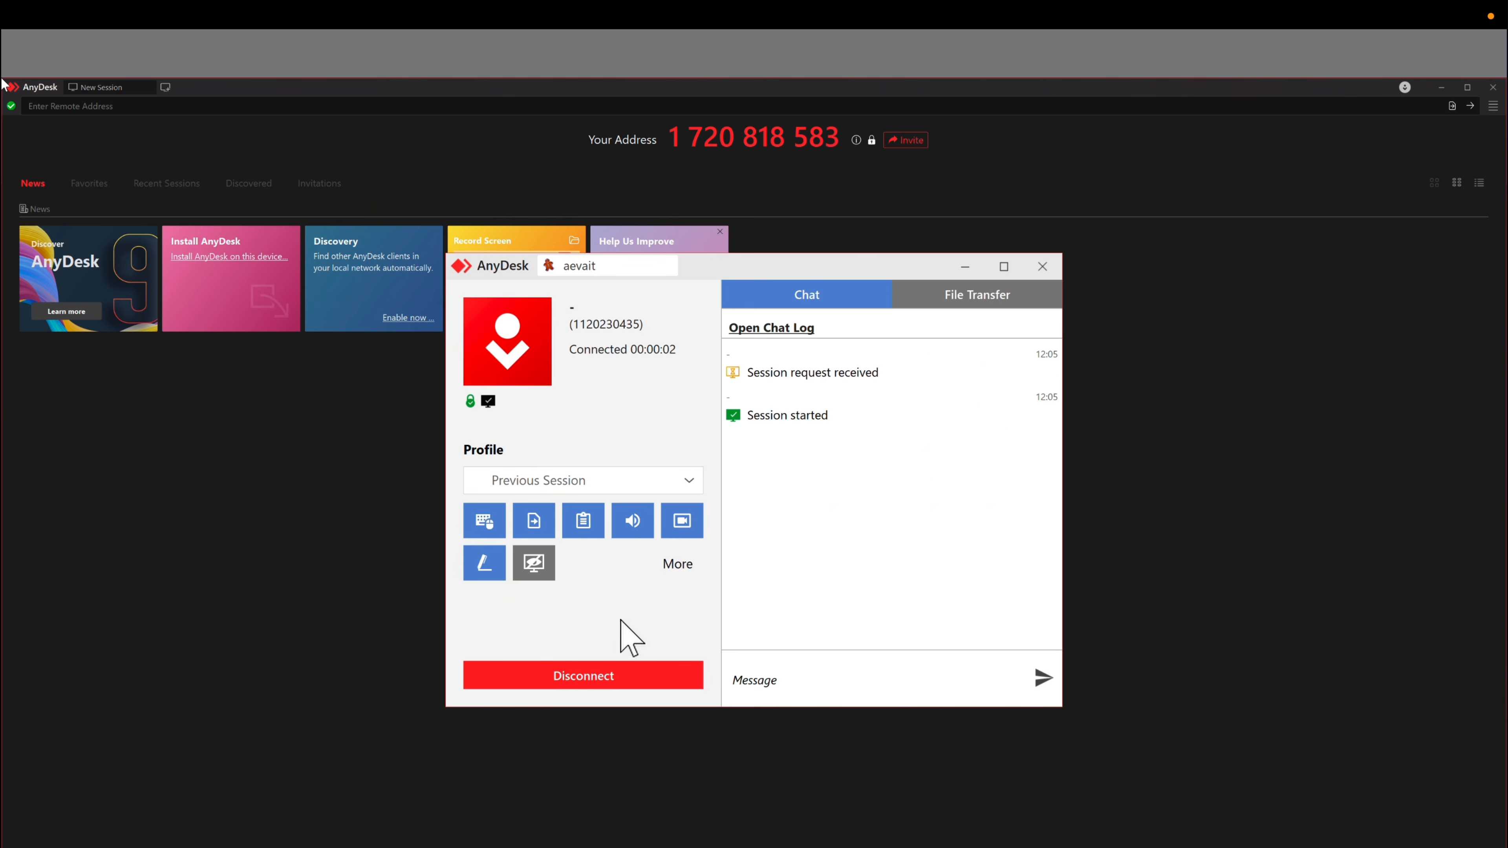
Minimize the session panel to reveal the remote Windows desktop with its AnyDesk window.
click(964, 267)
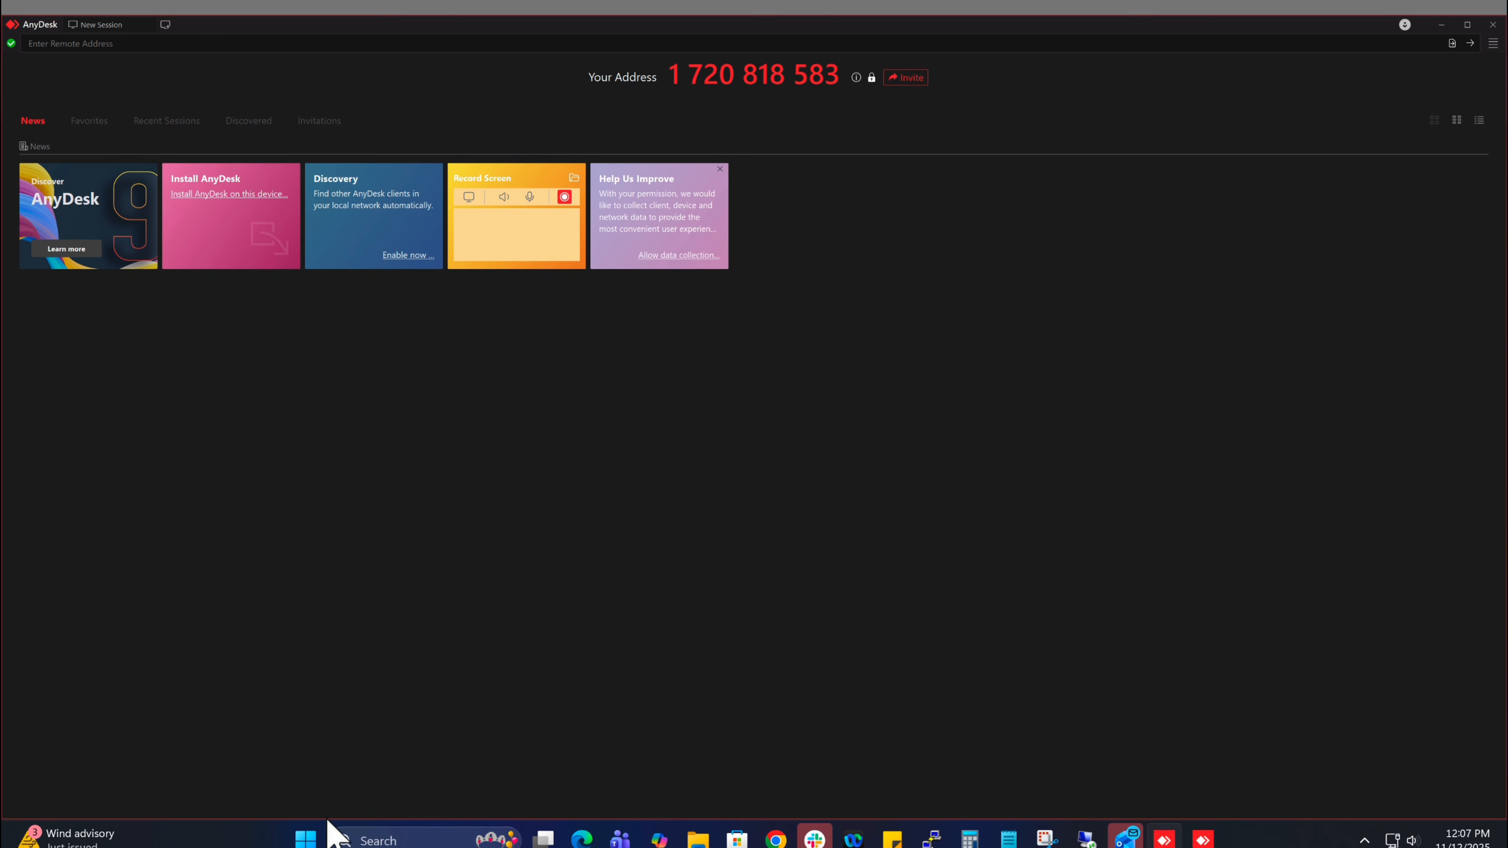
Launch Windows Settings from Start on the remote PC and show Network & internet.
click(306, 839)
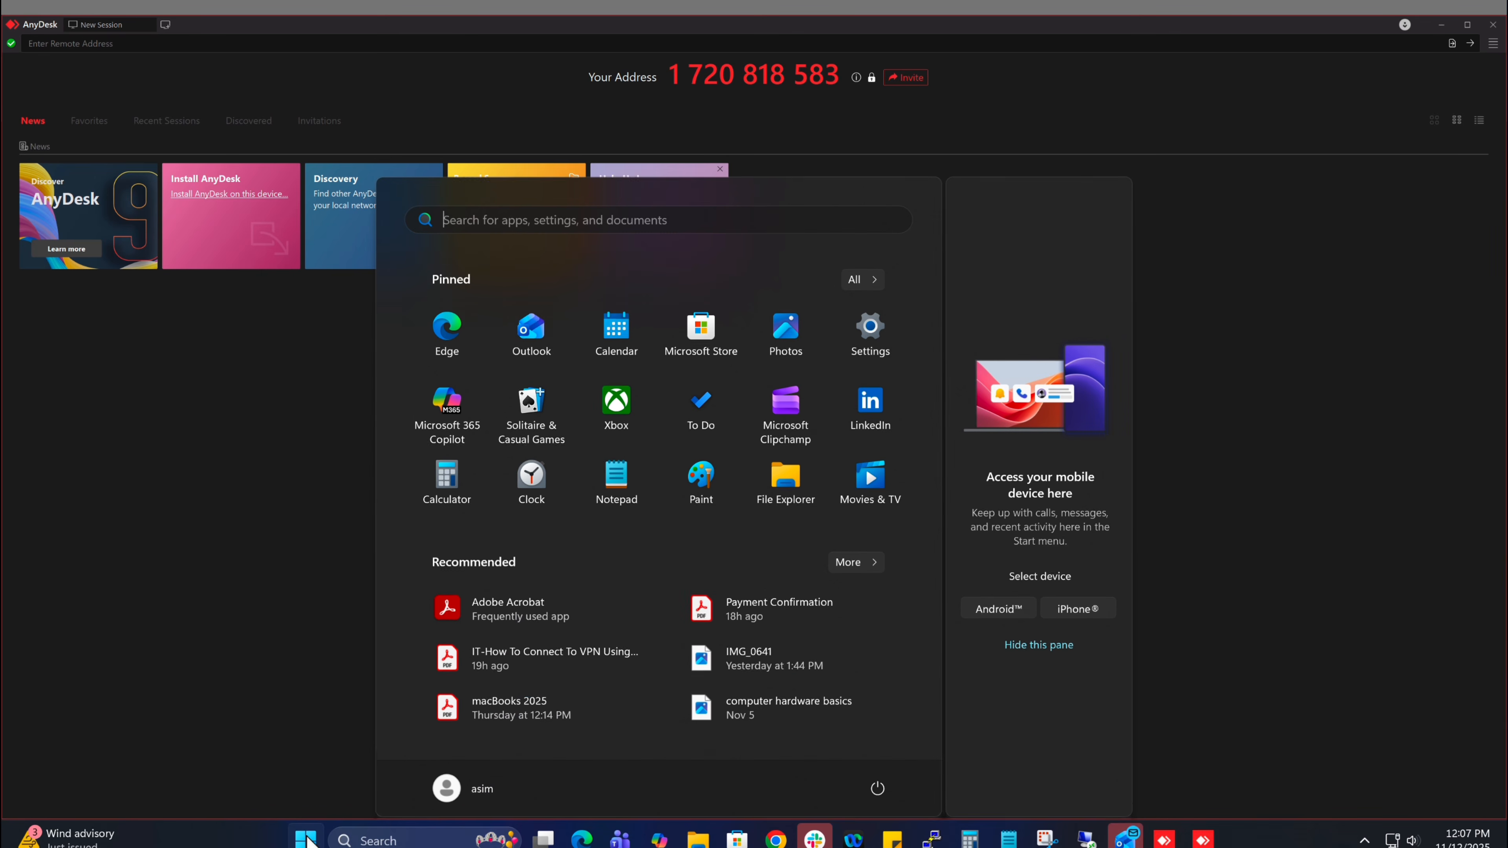
click(871, 324)
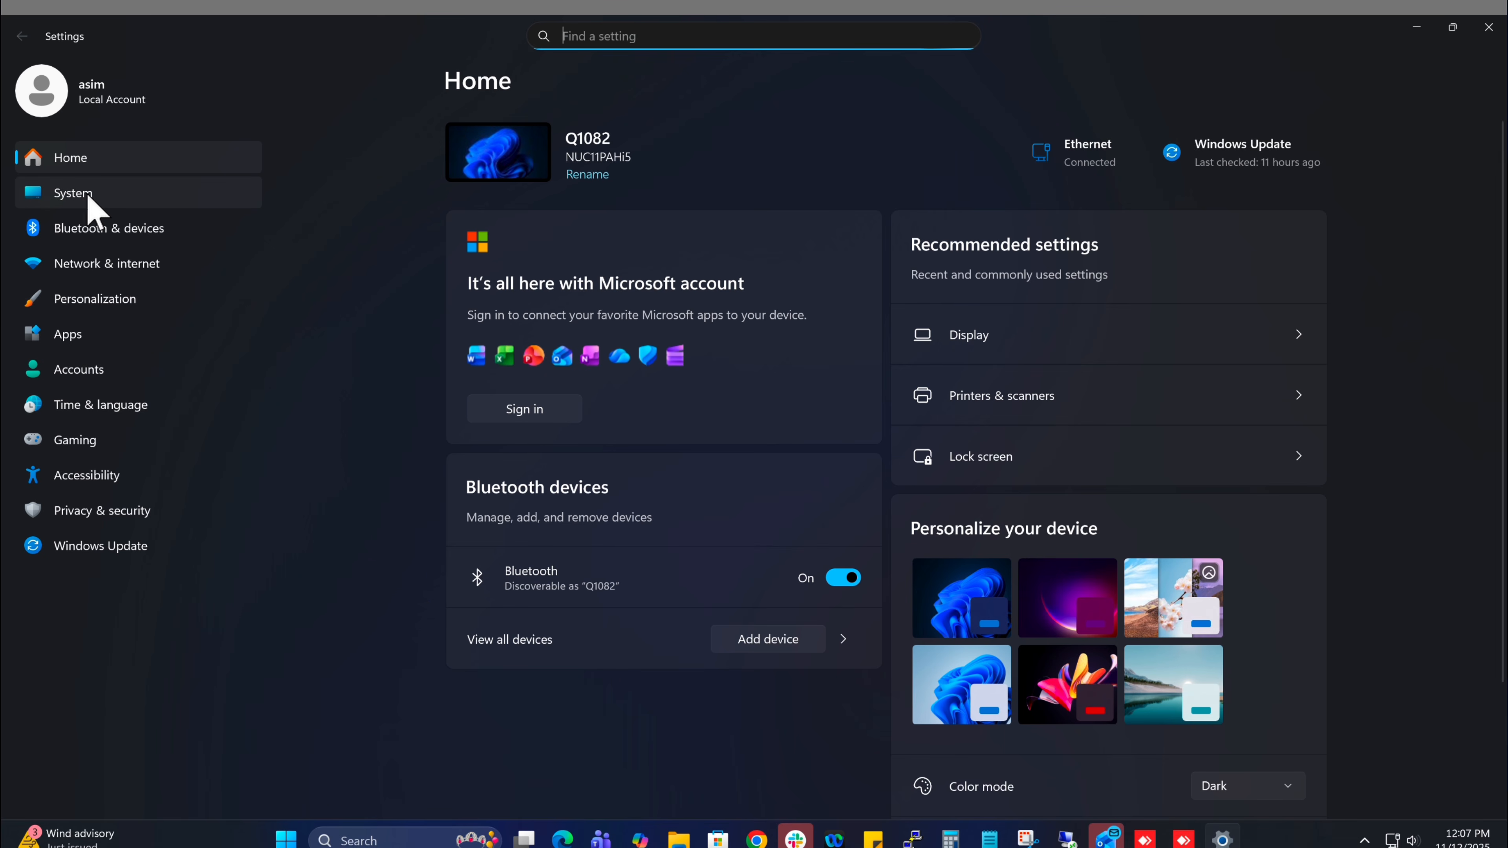
click(97, 268)
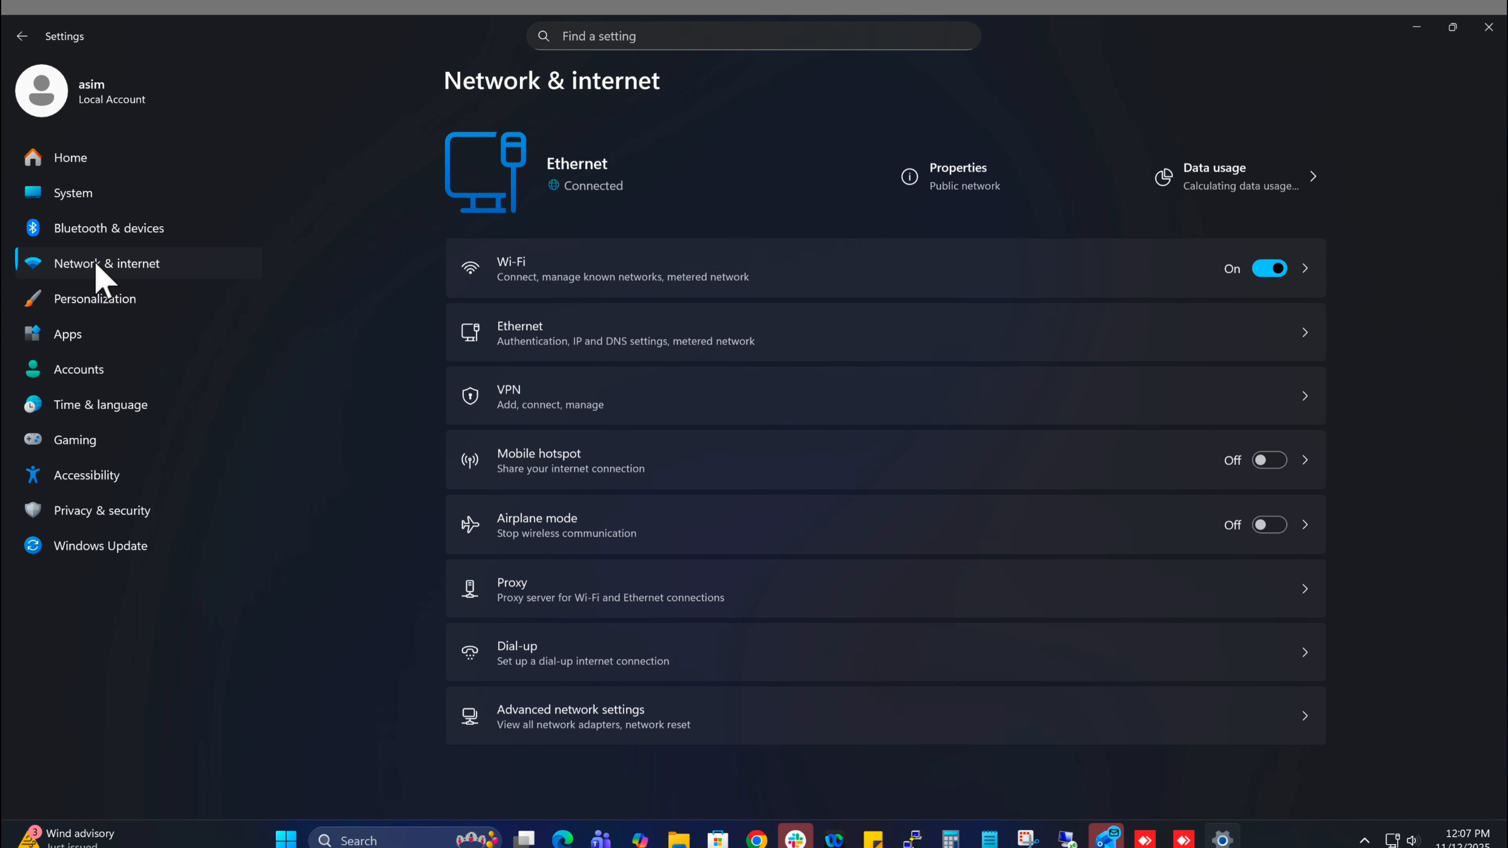
View the VPN settings page, go back, and switch to Bluetooth & devices.
click(564, 391)
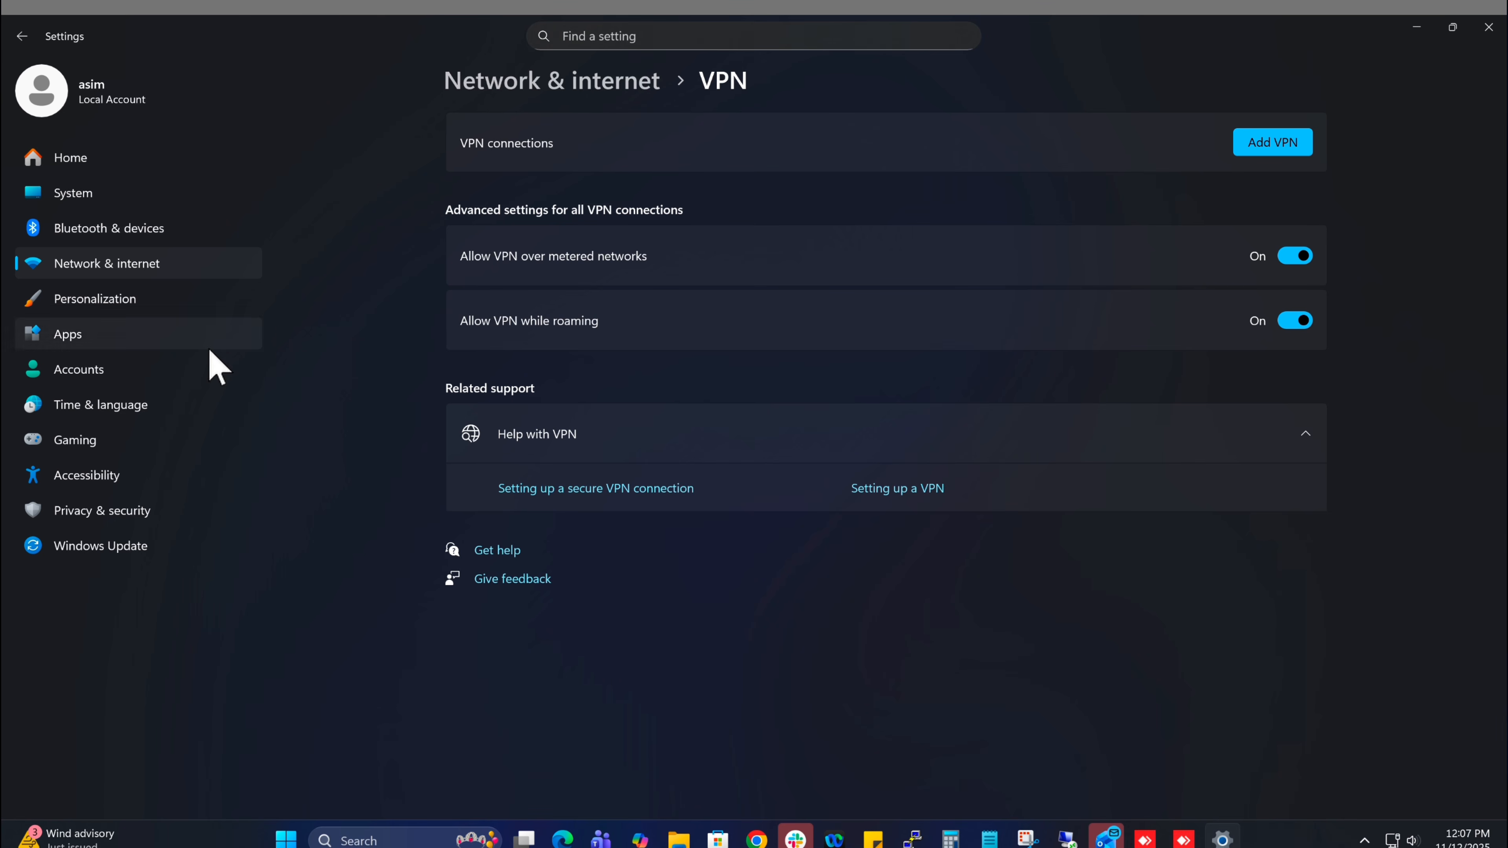
click(22, 35)
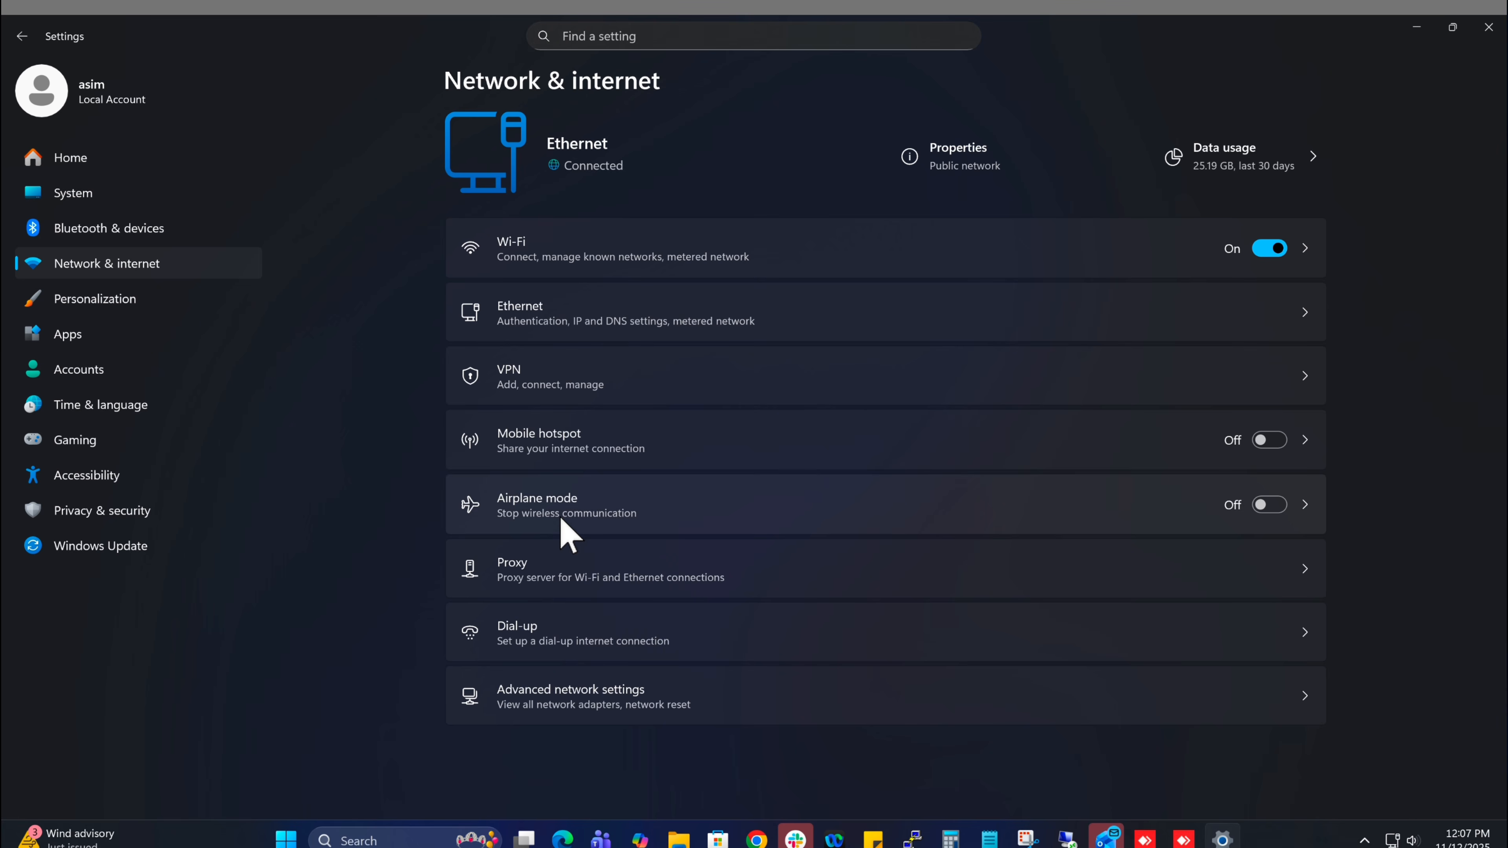
click(102, 229)
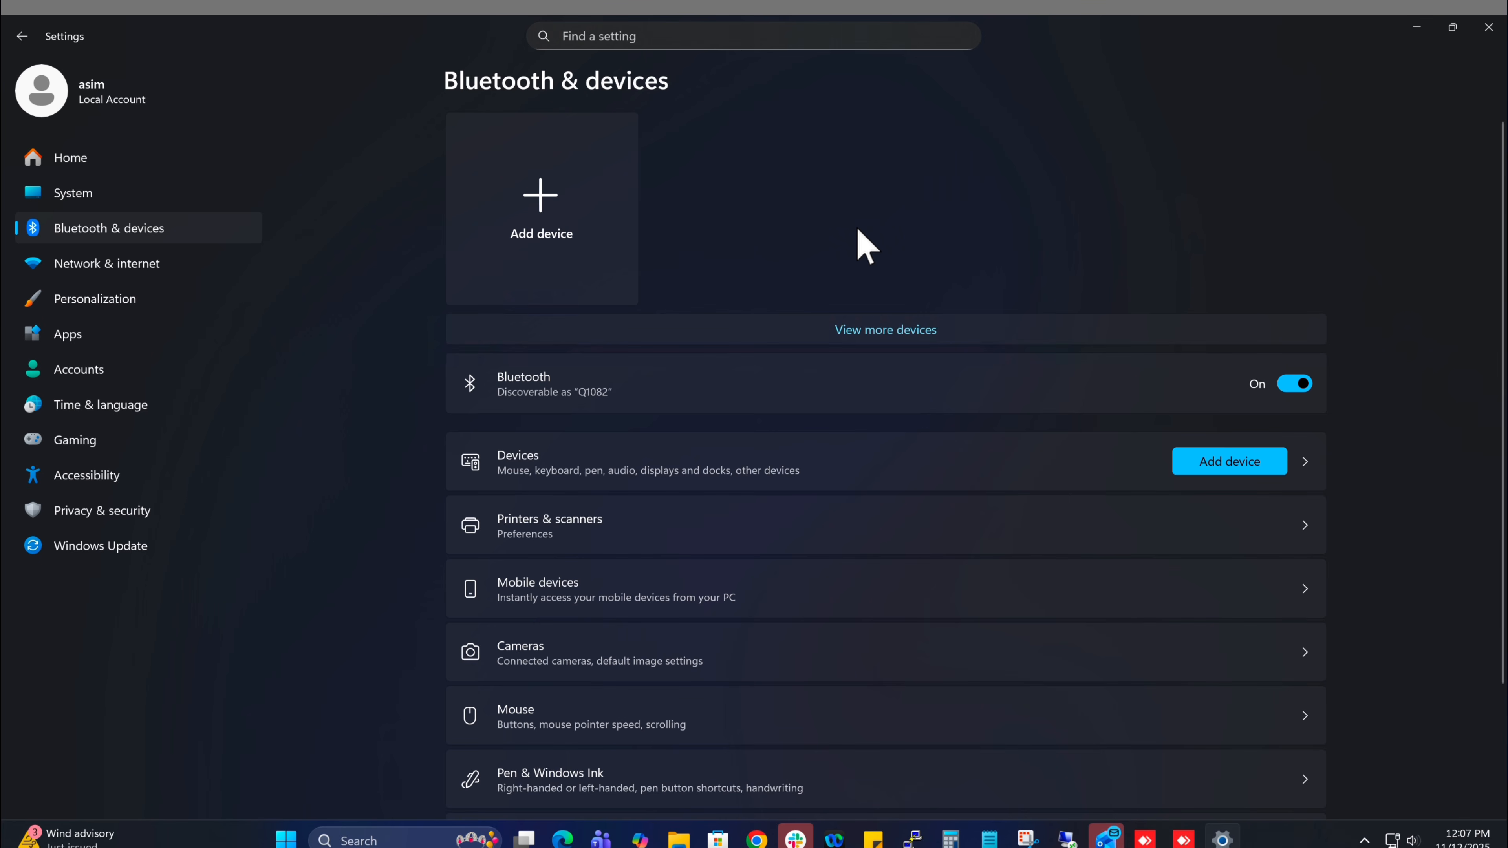
Open the Printers & scanners settings, then move to the System settings page.
scroll(702, 535, down, 1)
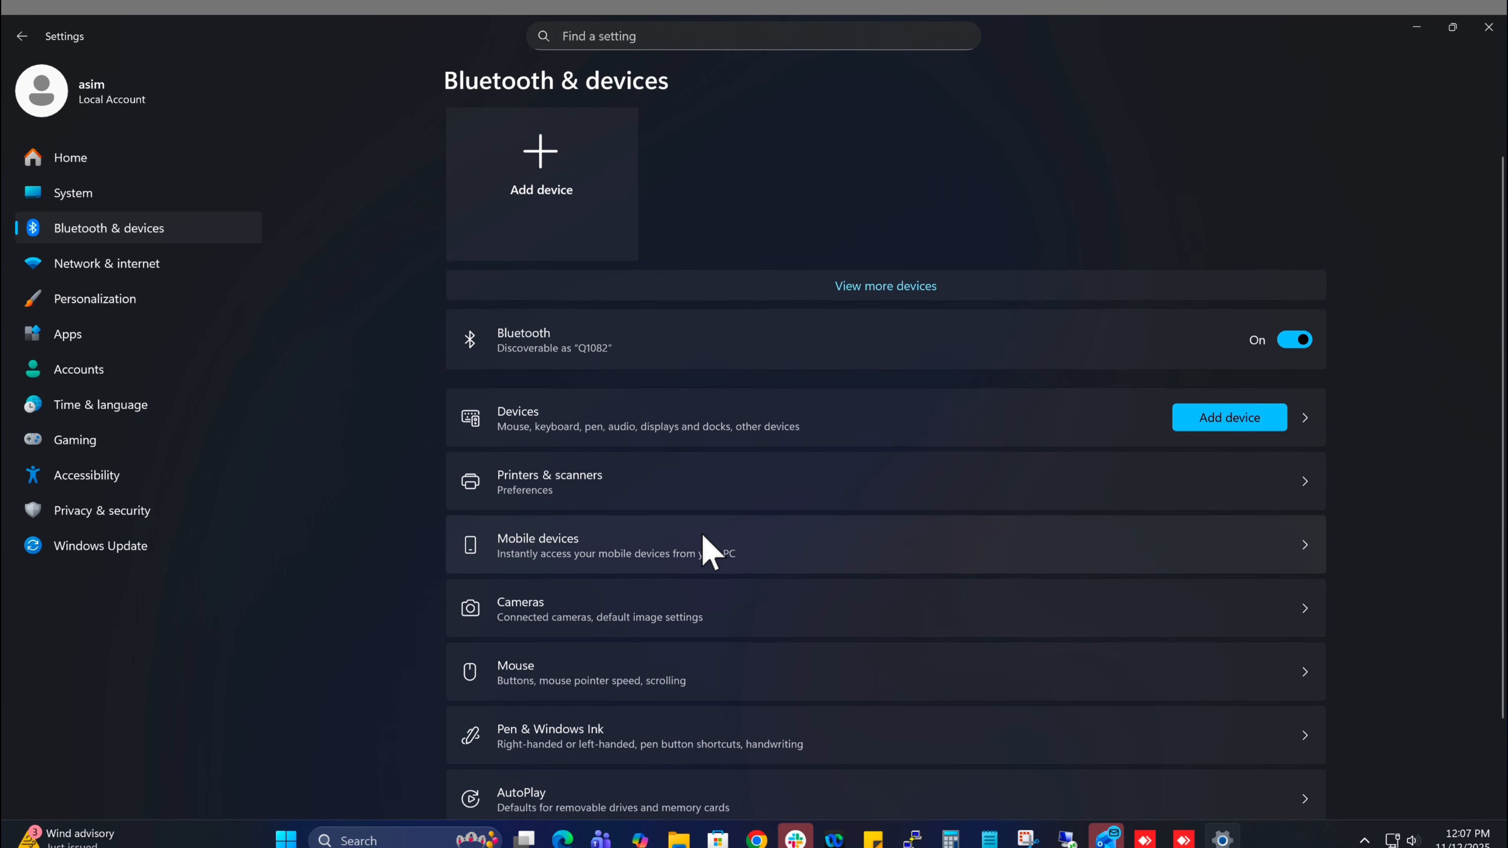
scroll(701, 532, down, 2)
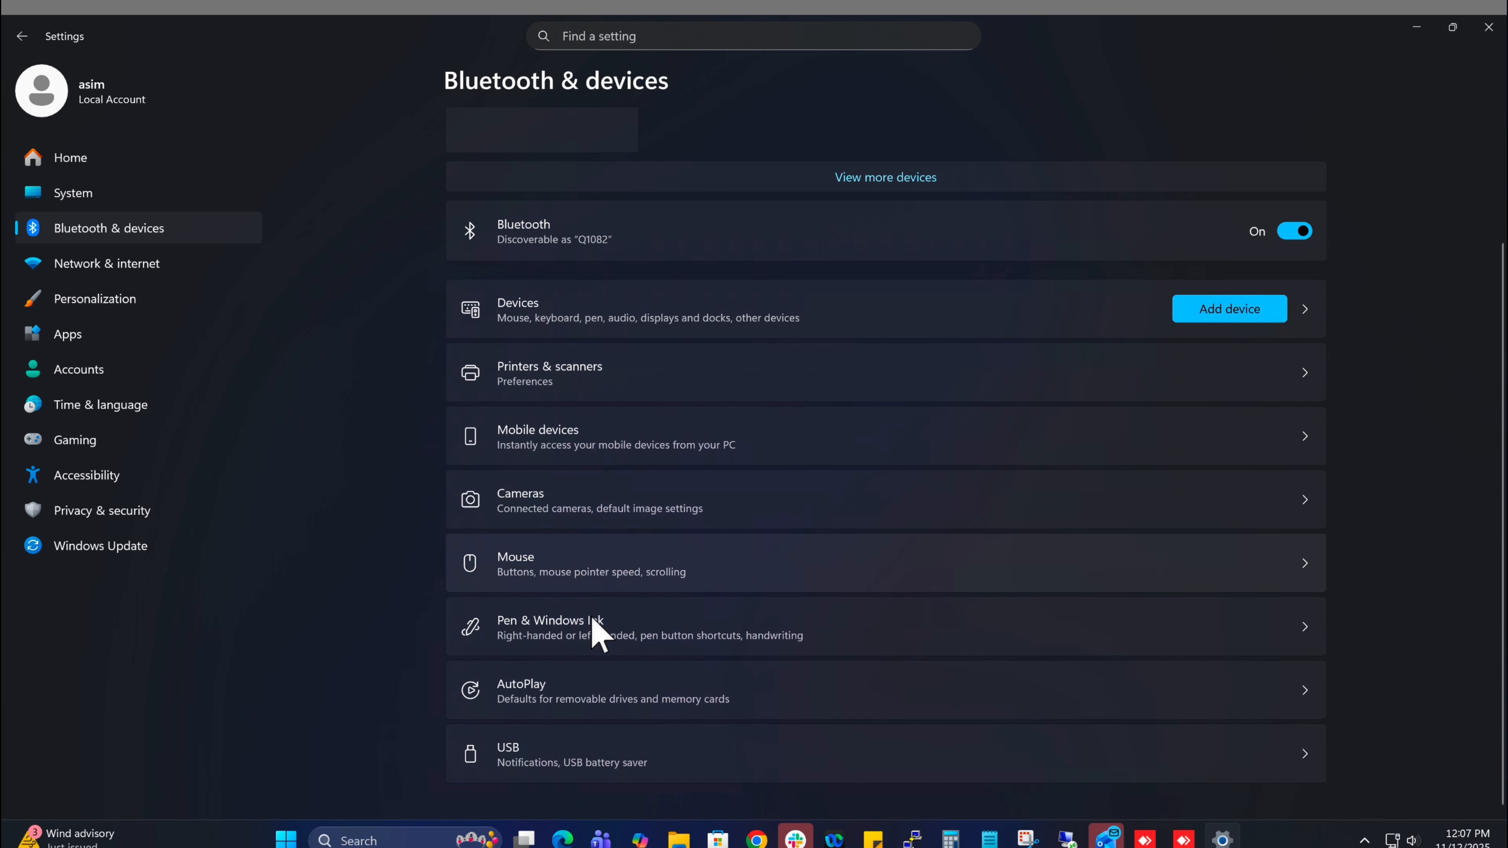
scroll(656, 504, up, 1)
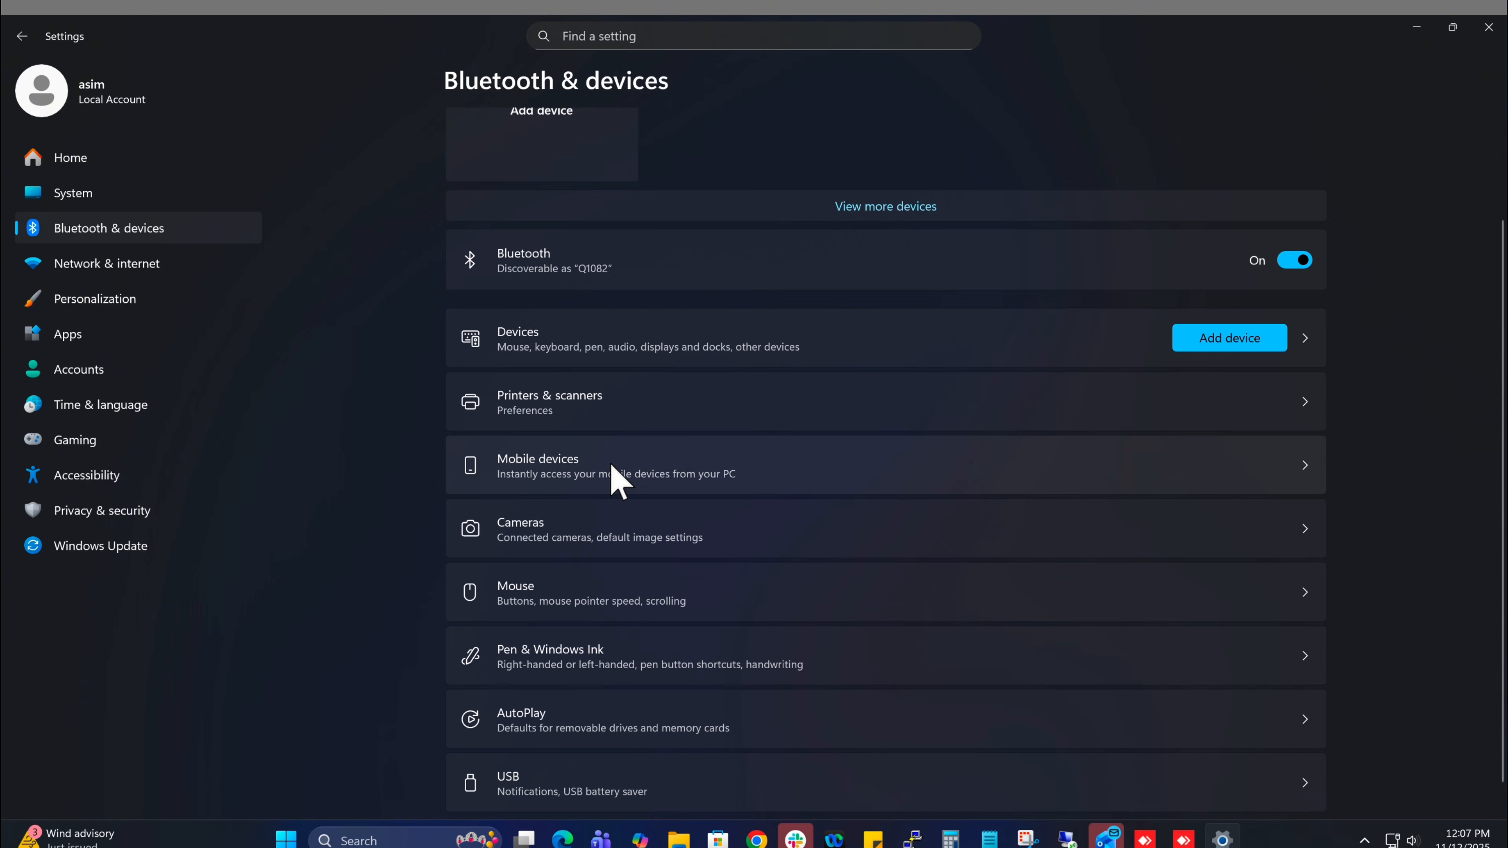
click(568, 404)
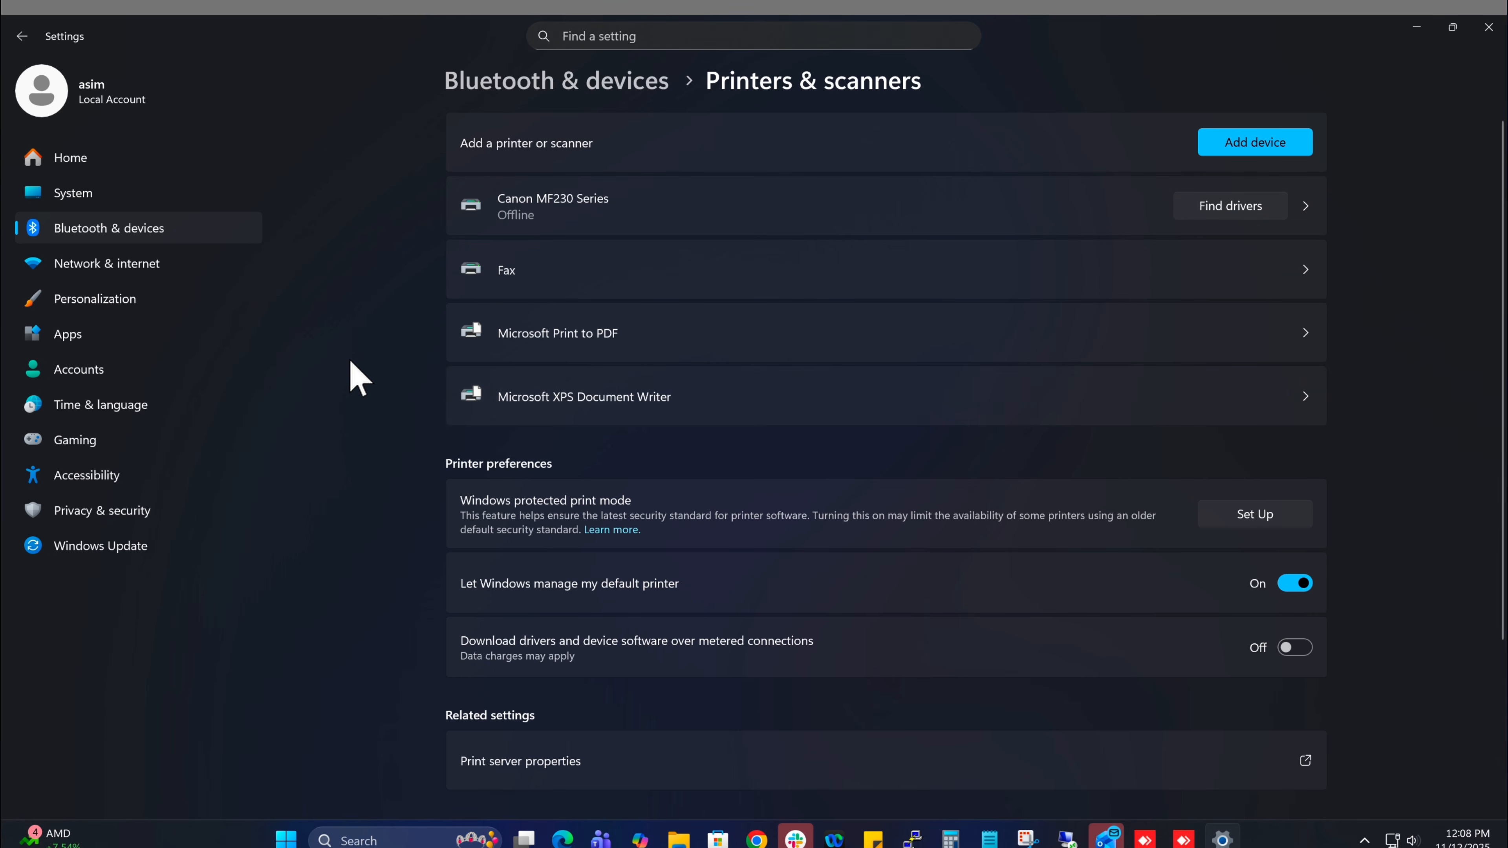
click(89, 194)
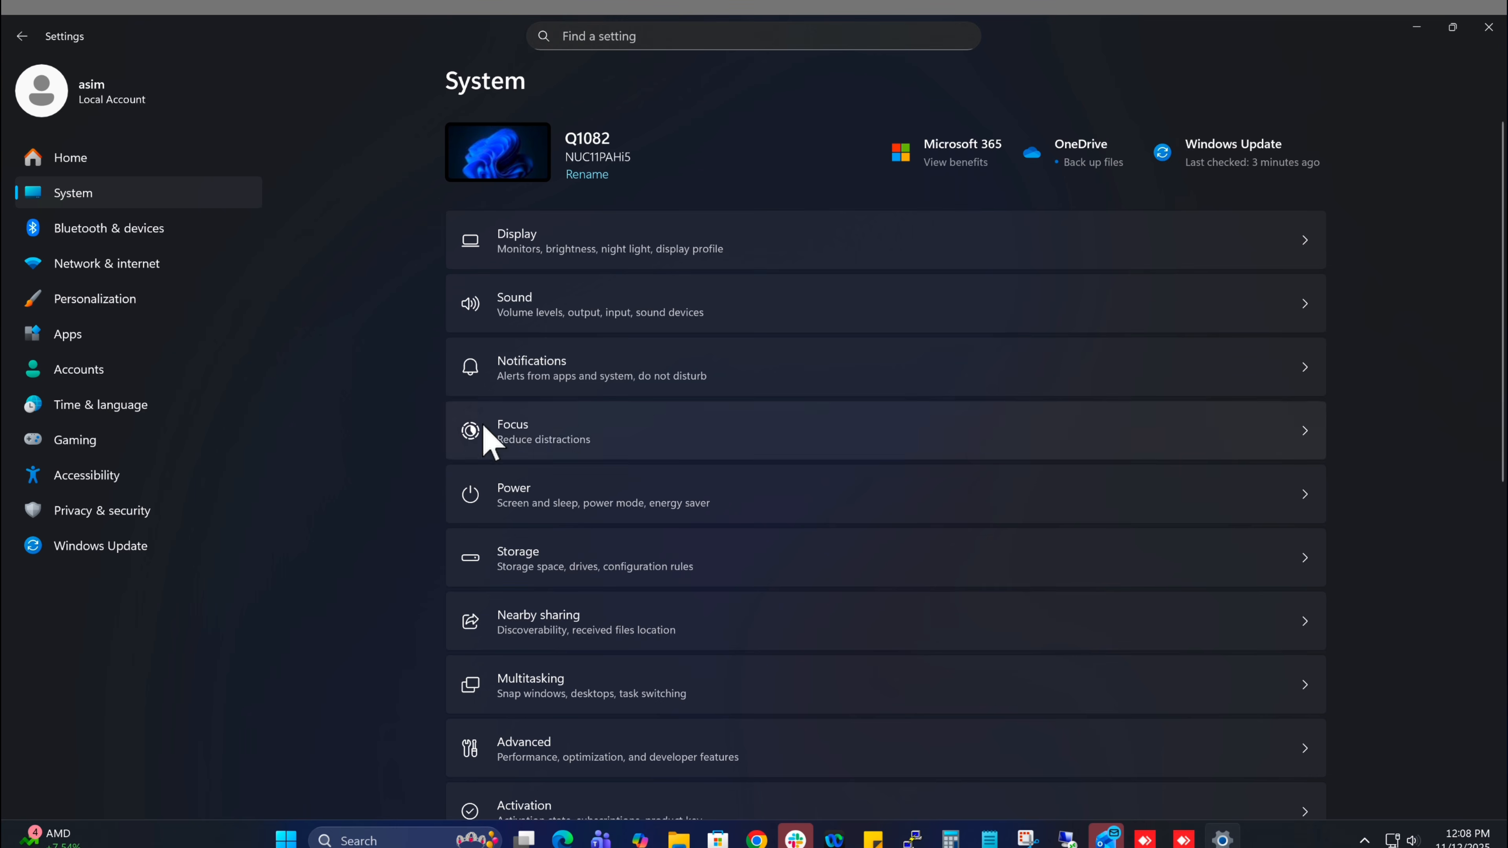
Scroll the remote PC's System settings down past Recovery, Remote Desktop, Clipboard and Optional features to About.
scroll(731, 498, down, 1)
scroll(732, 498, down, 3)
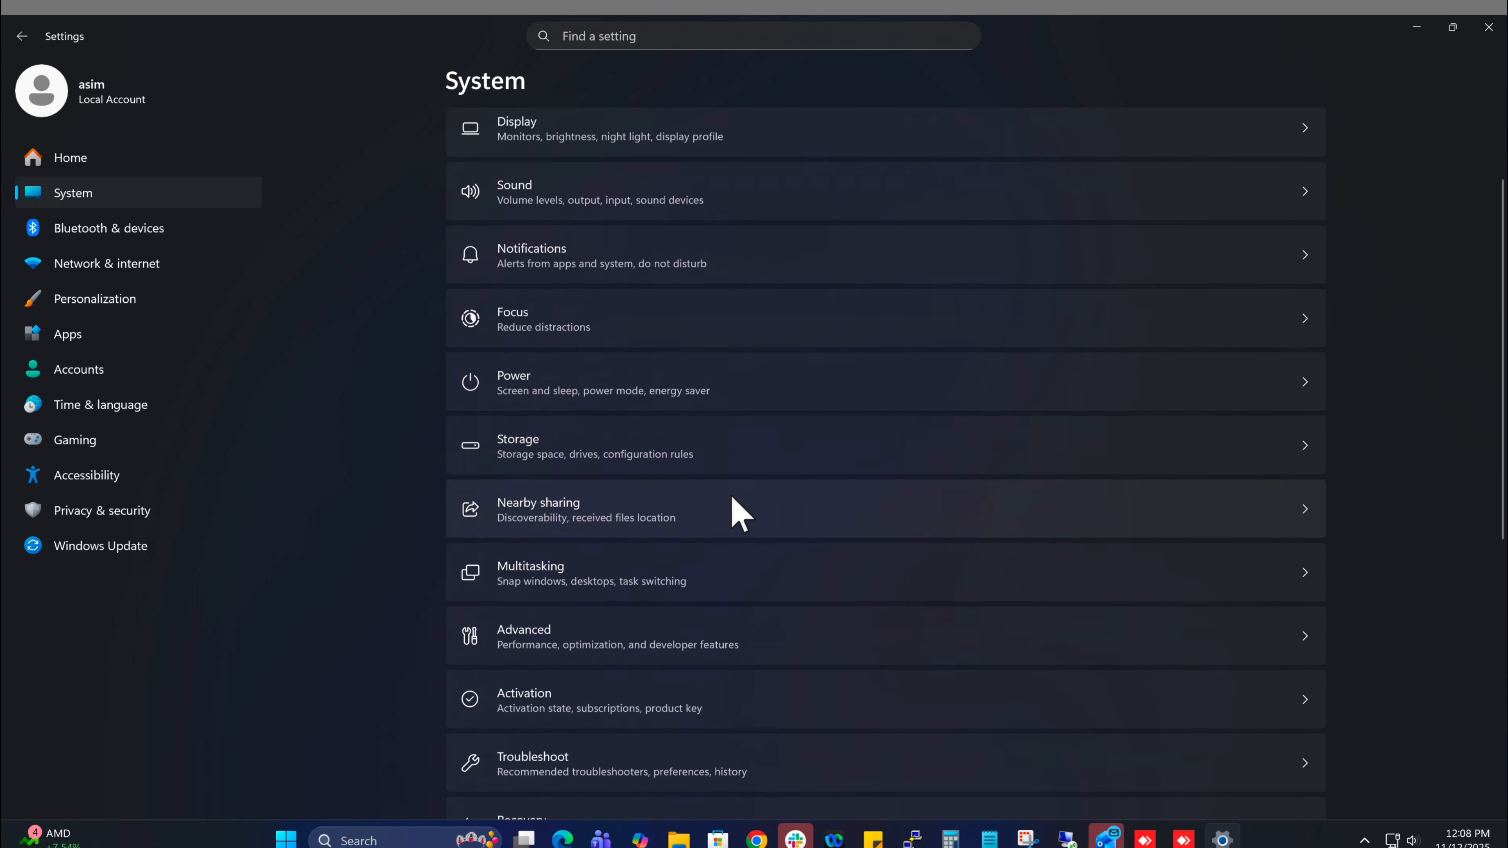
scroll(731, 498, down, 3)
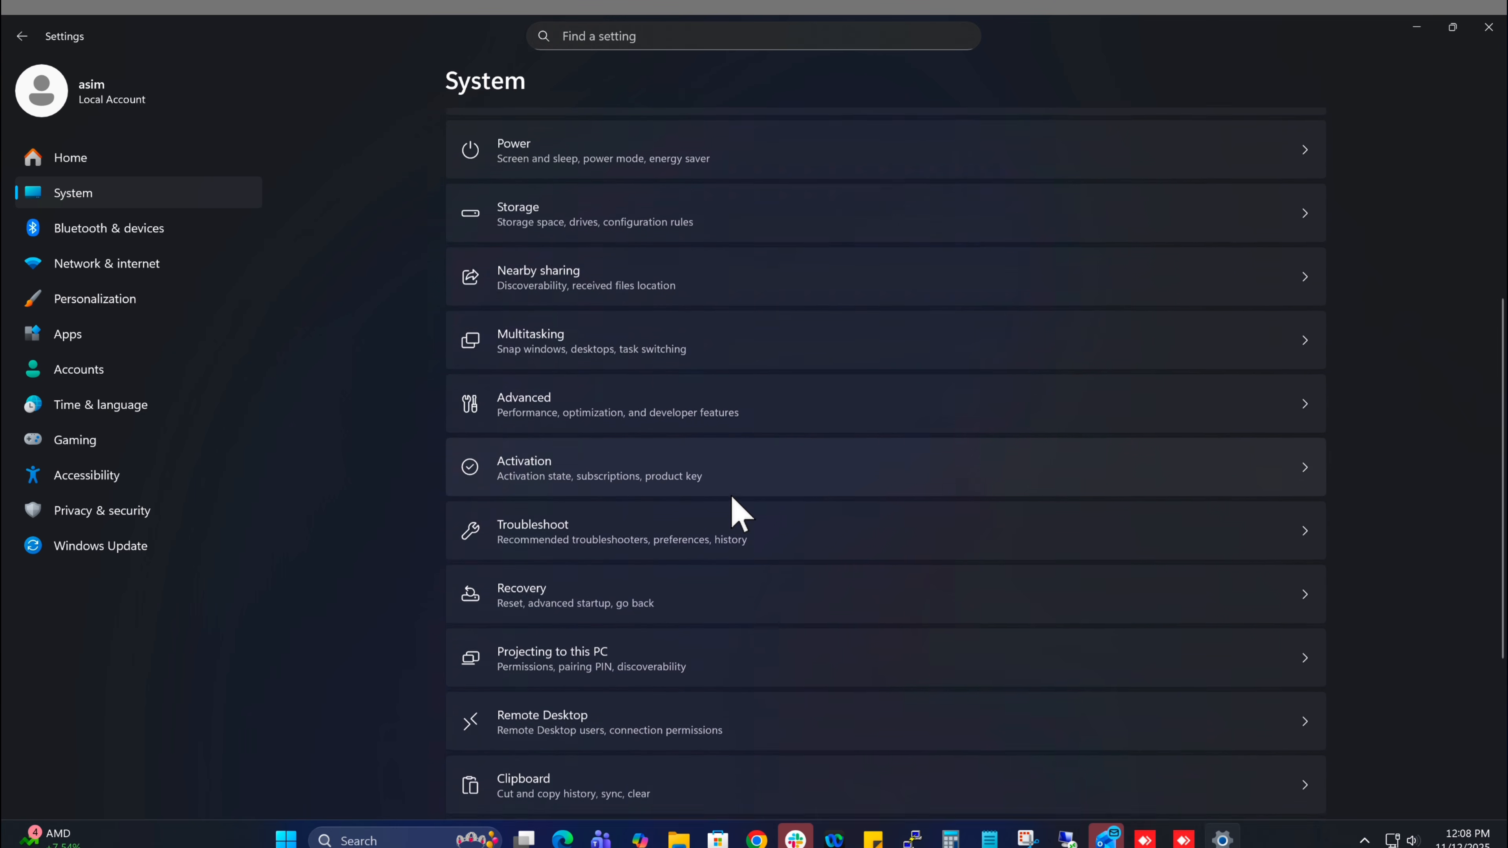
scroll(732, 498, down, 3)
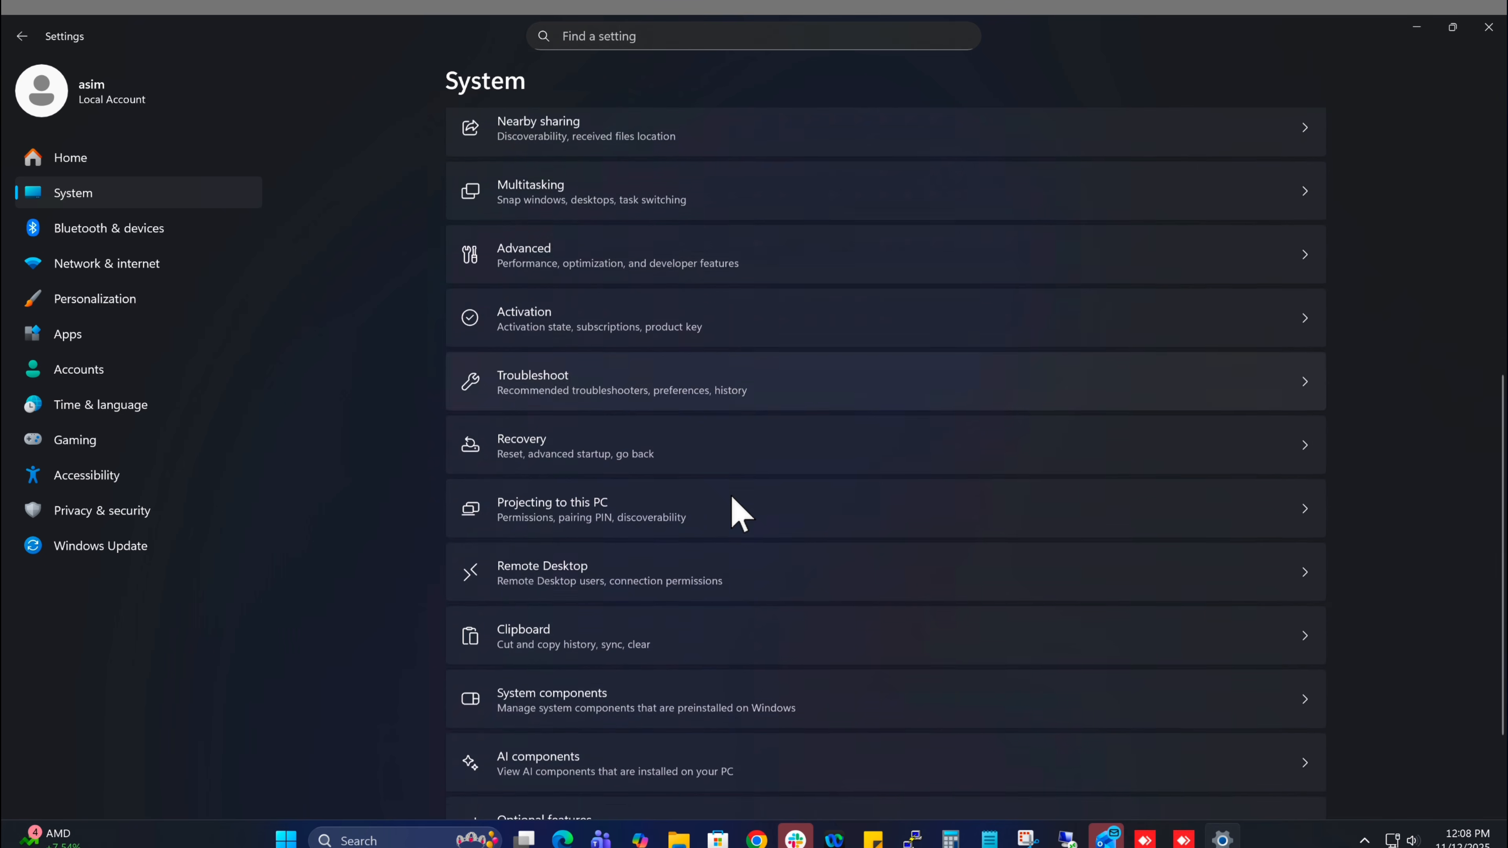
scroll(680, 603, down, 1)
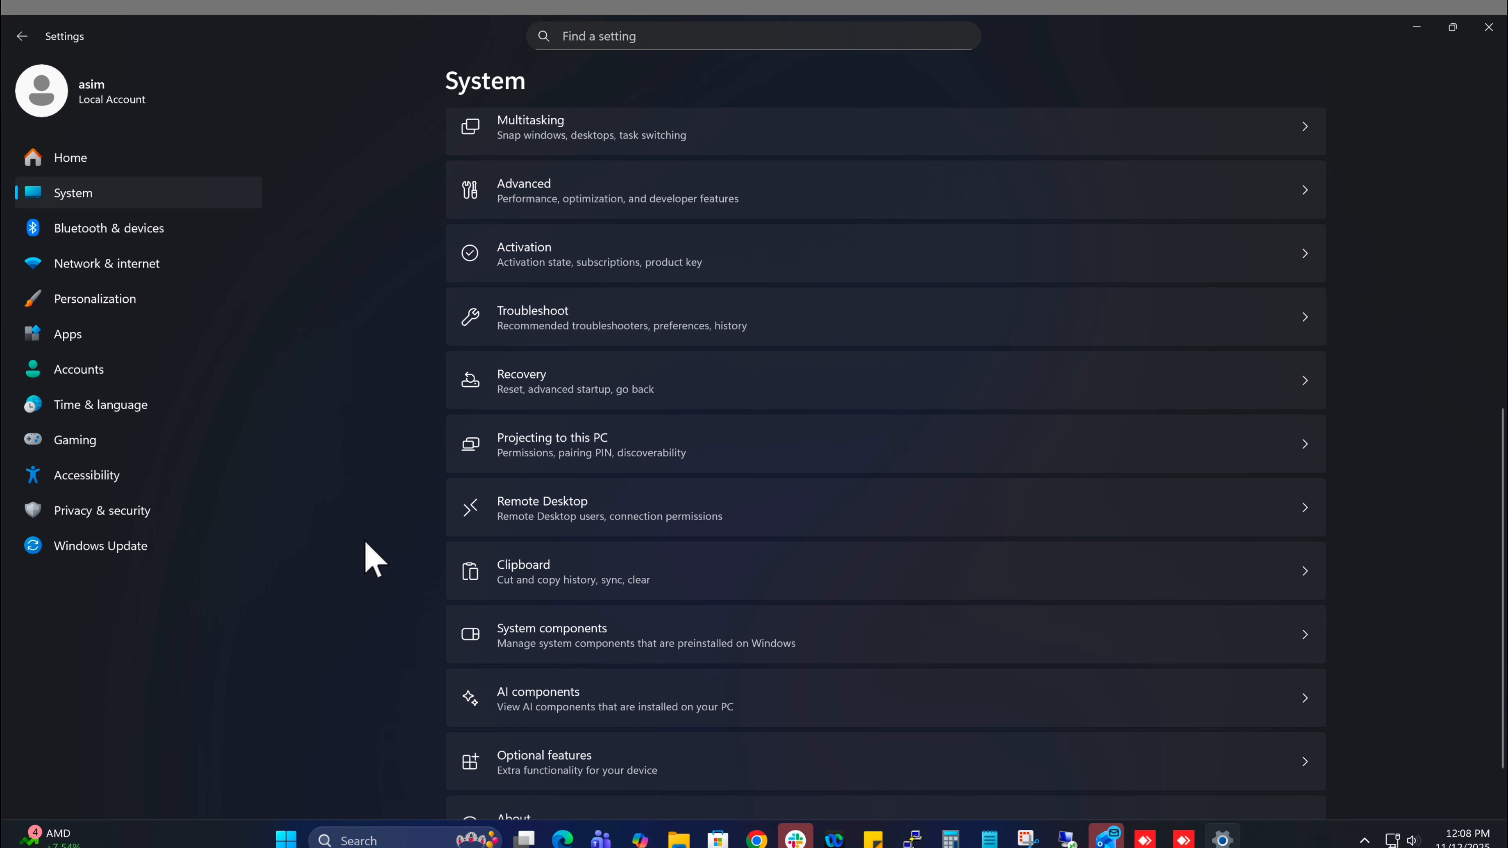
scroll(372, 543, down, 2)
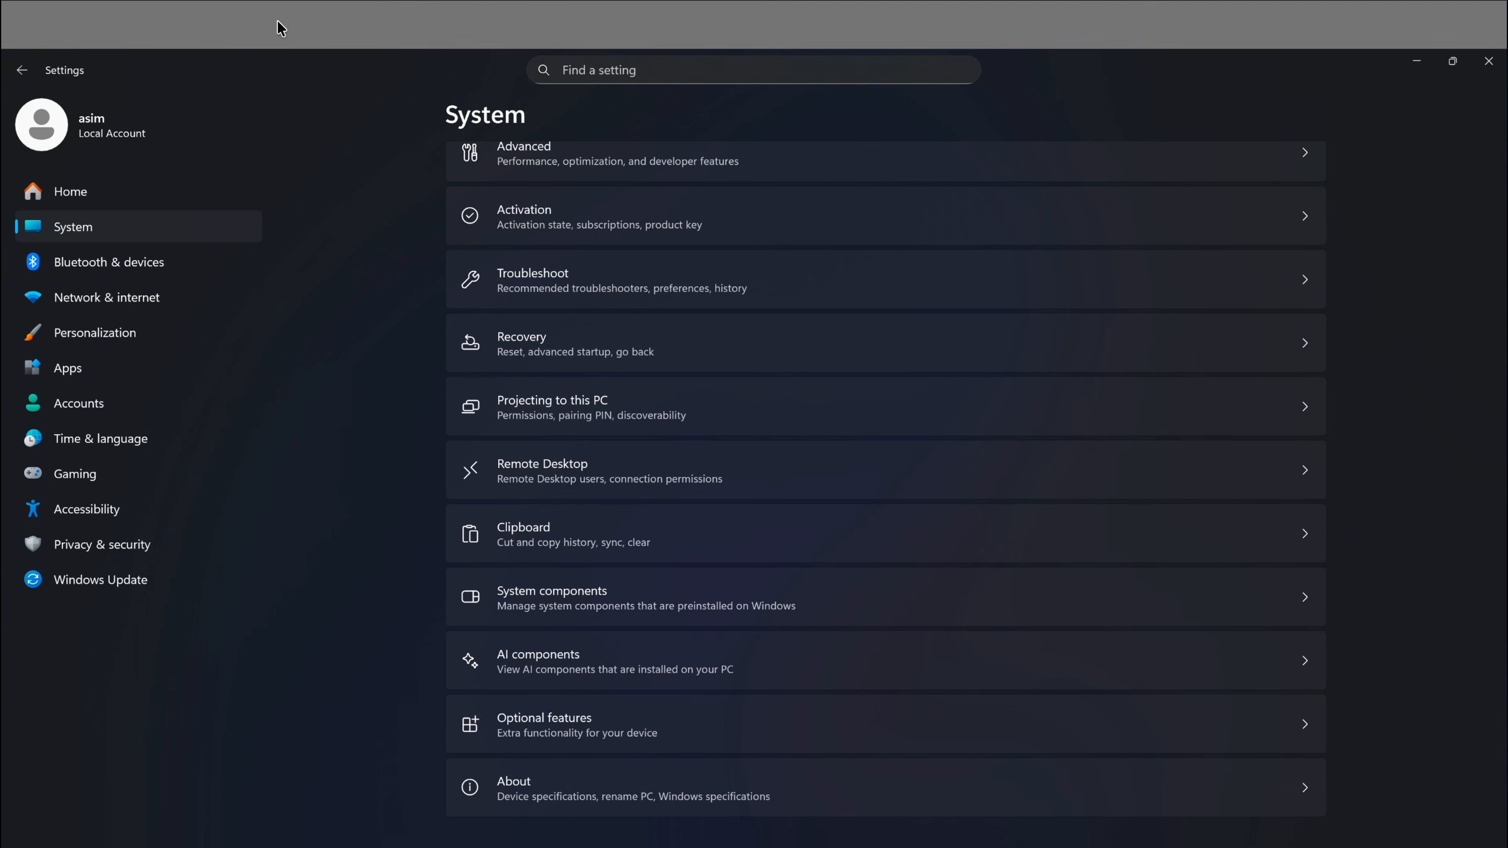
mouse_move(279, 21)
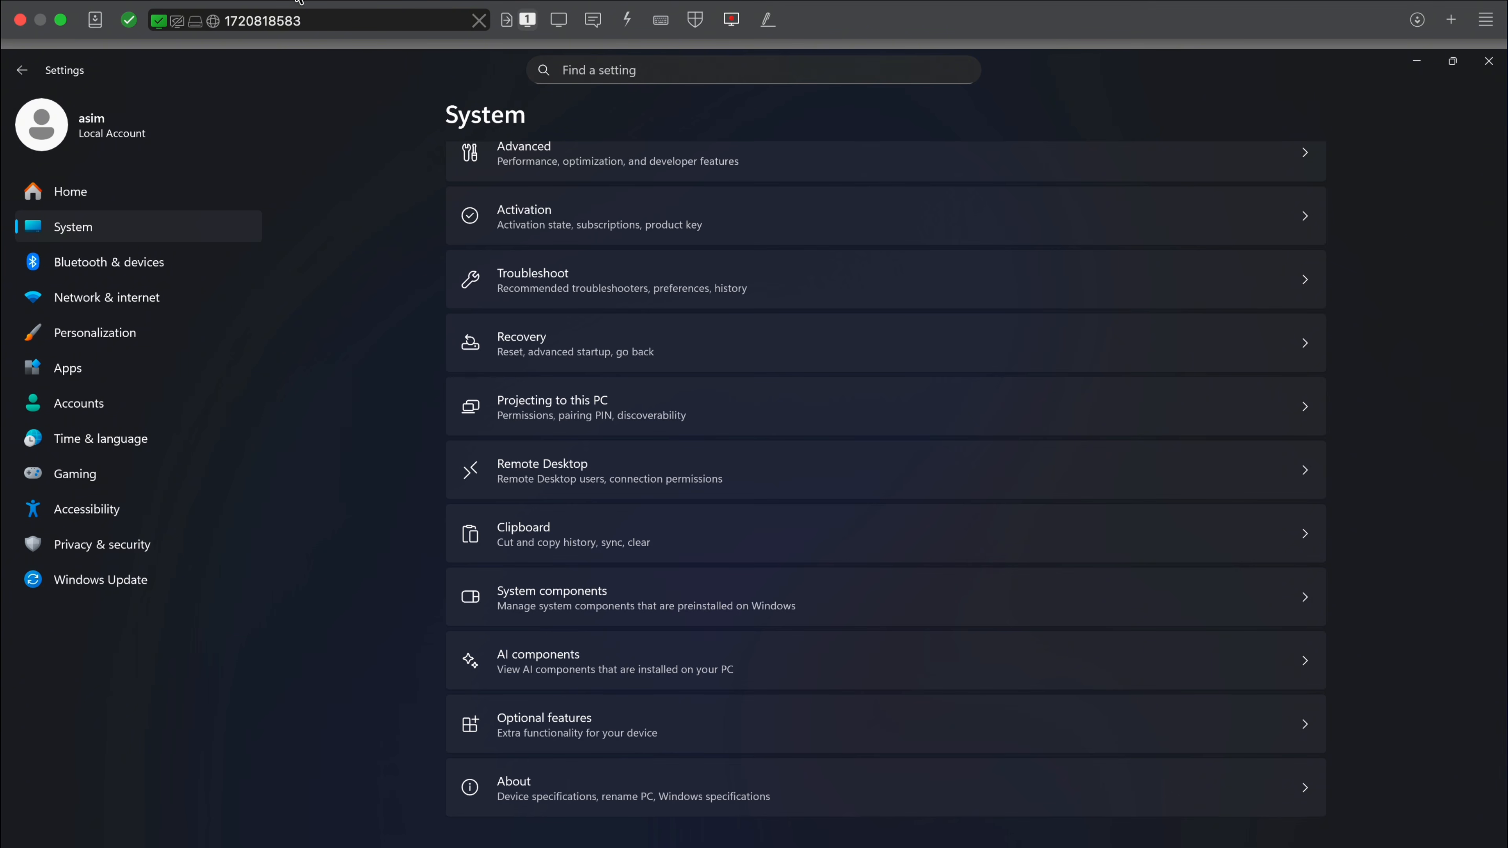
click(310, 2)
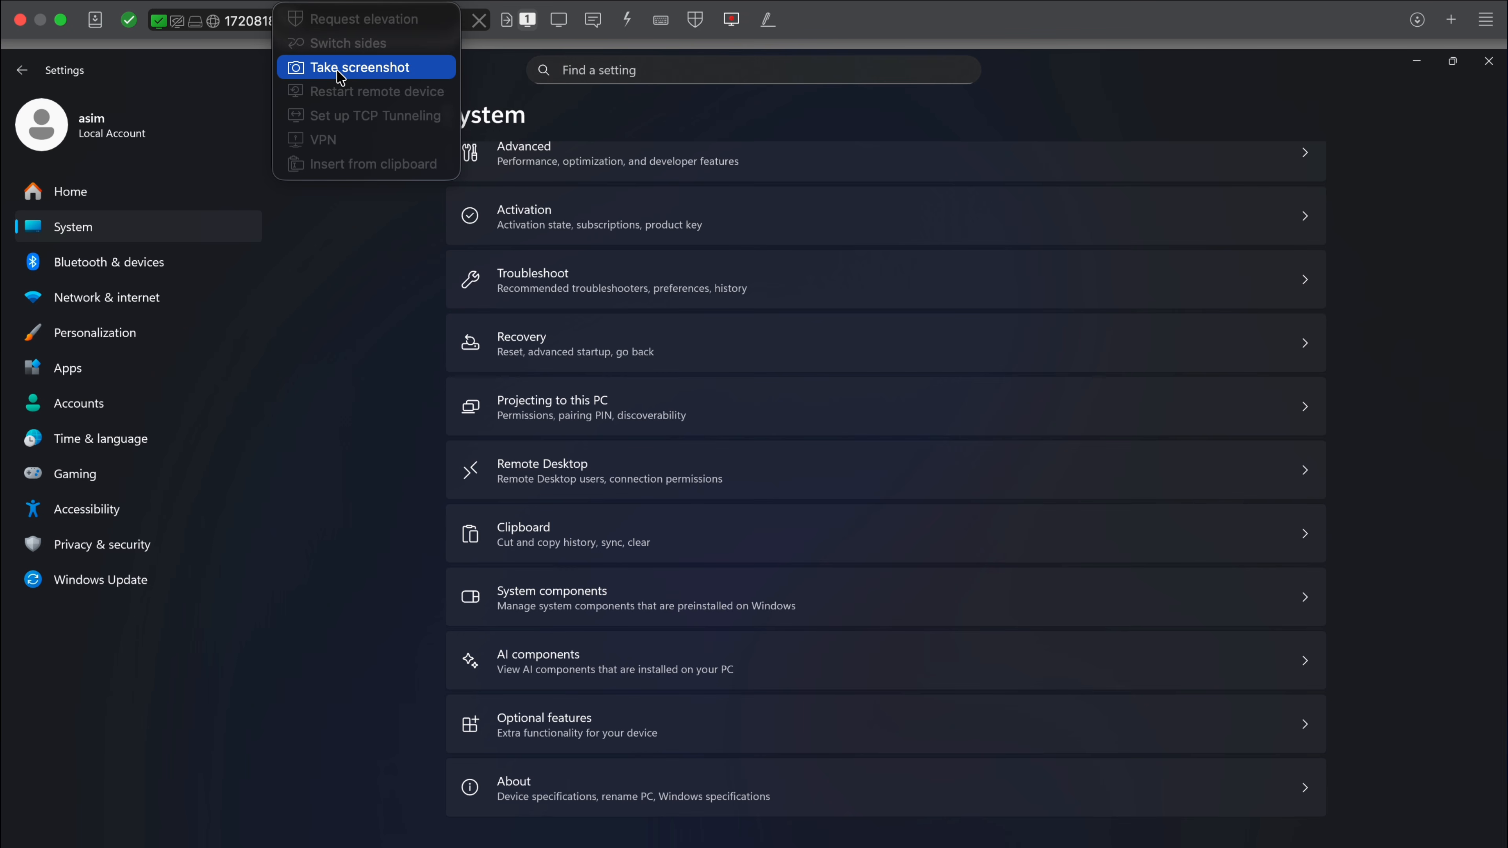
click(392, 2)
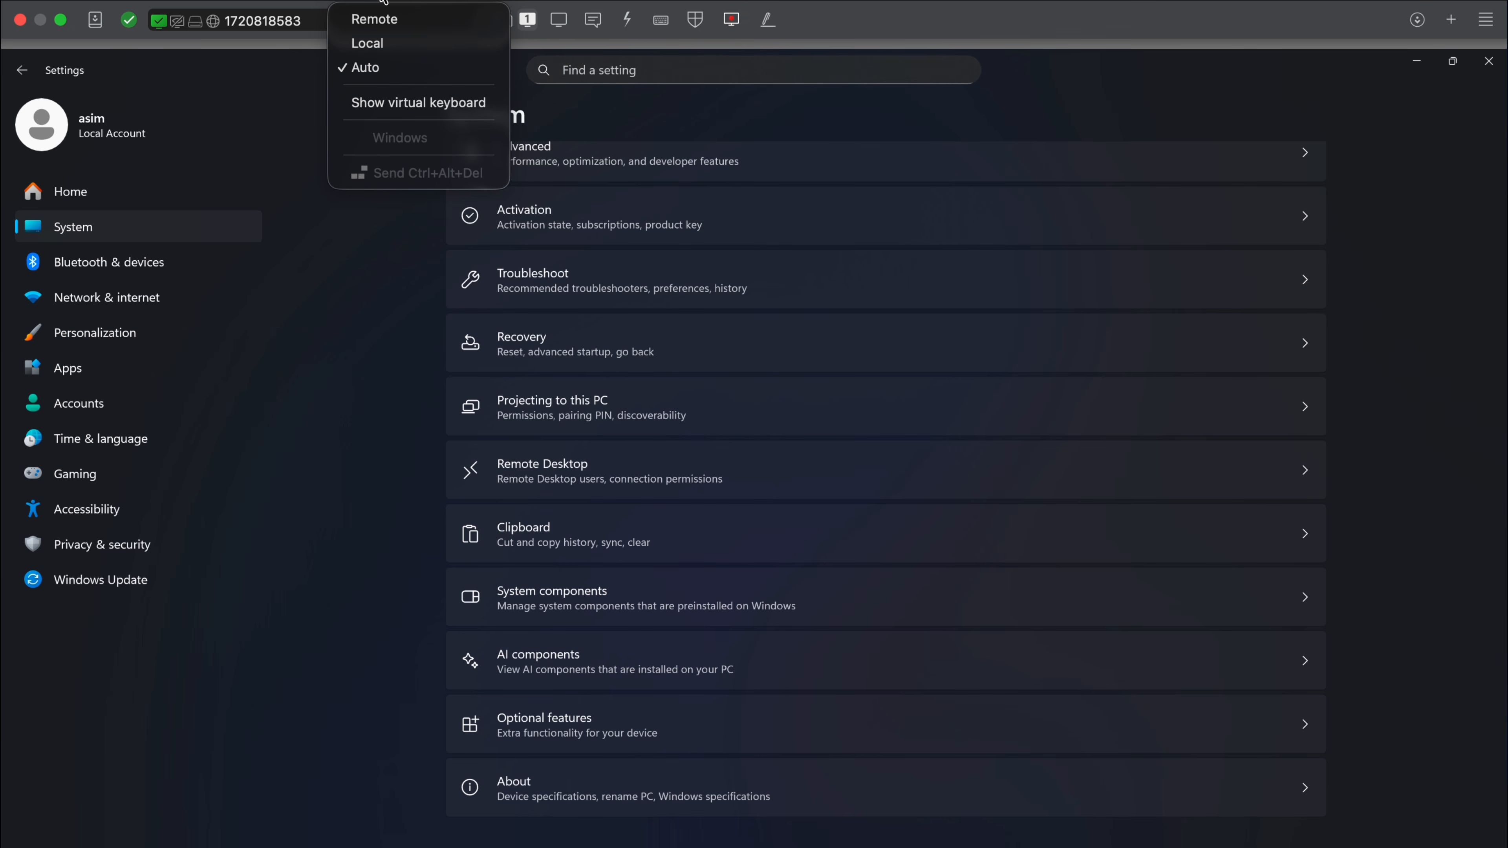
click(158, 2)
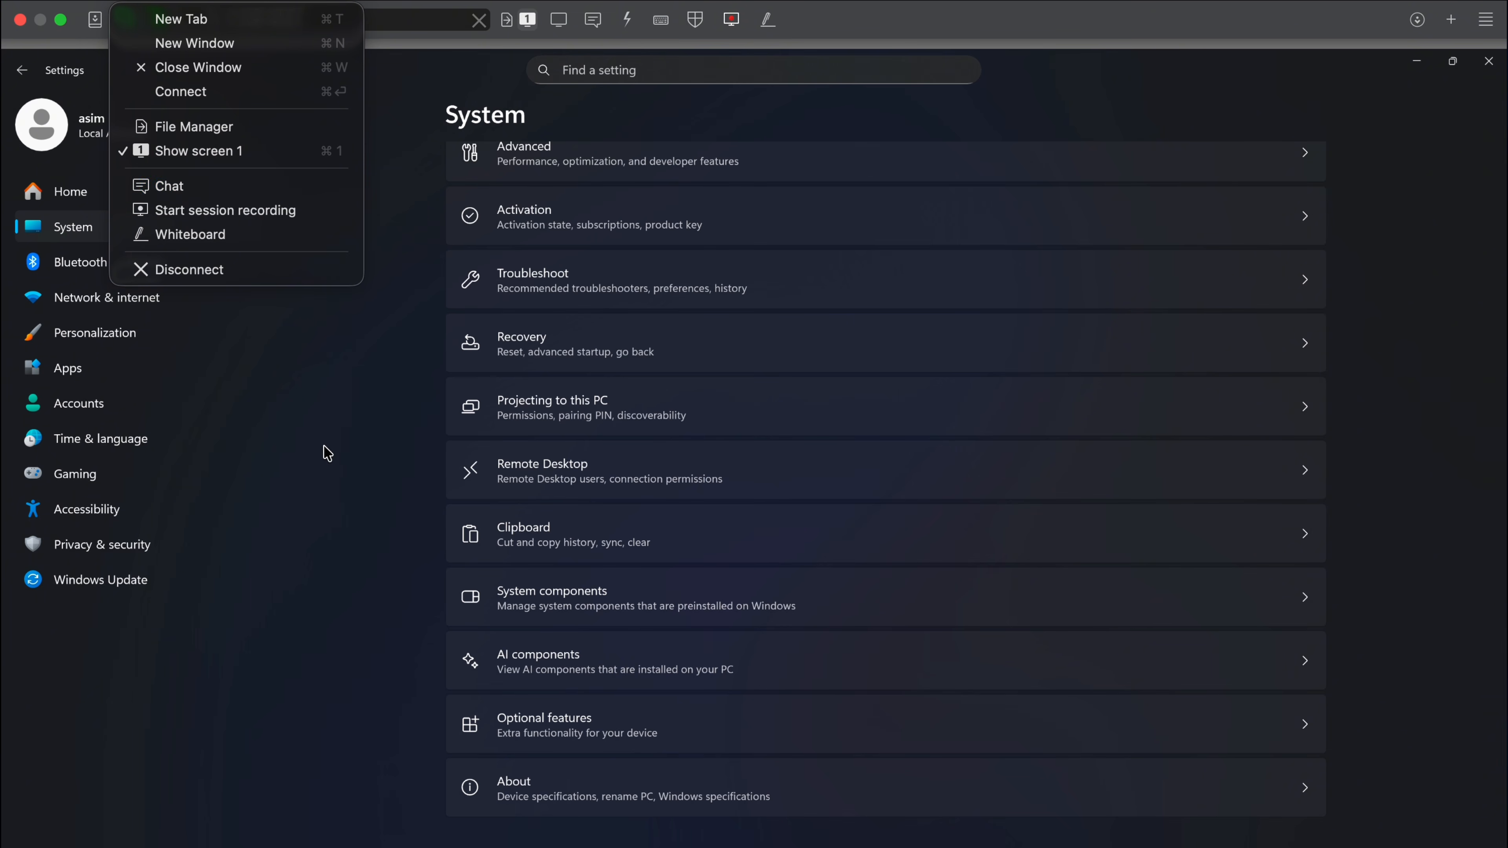
click(327, 455)
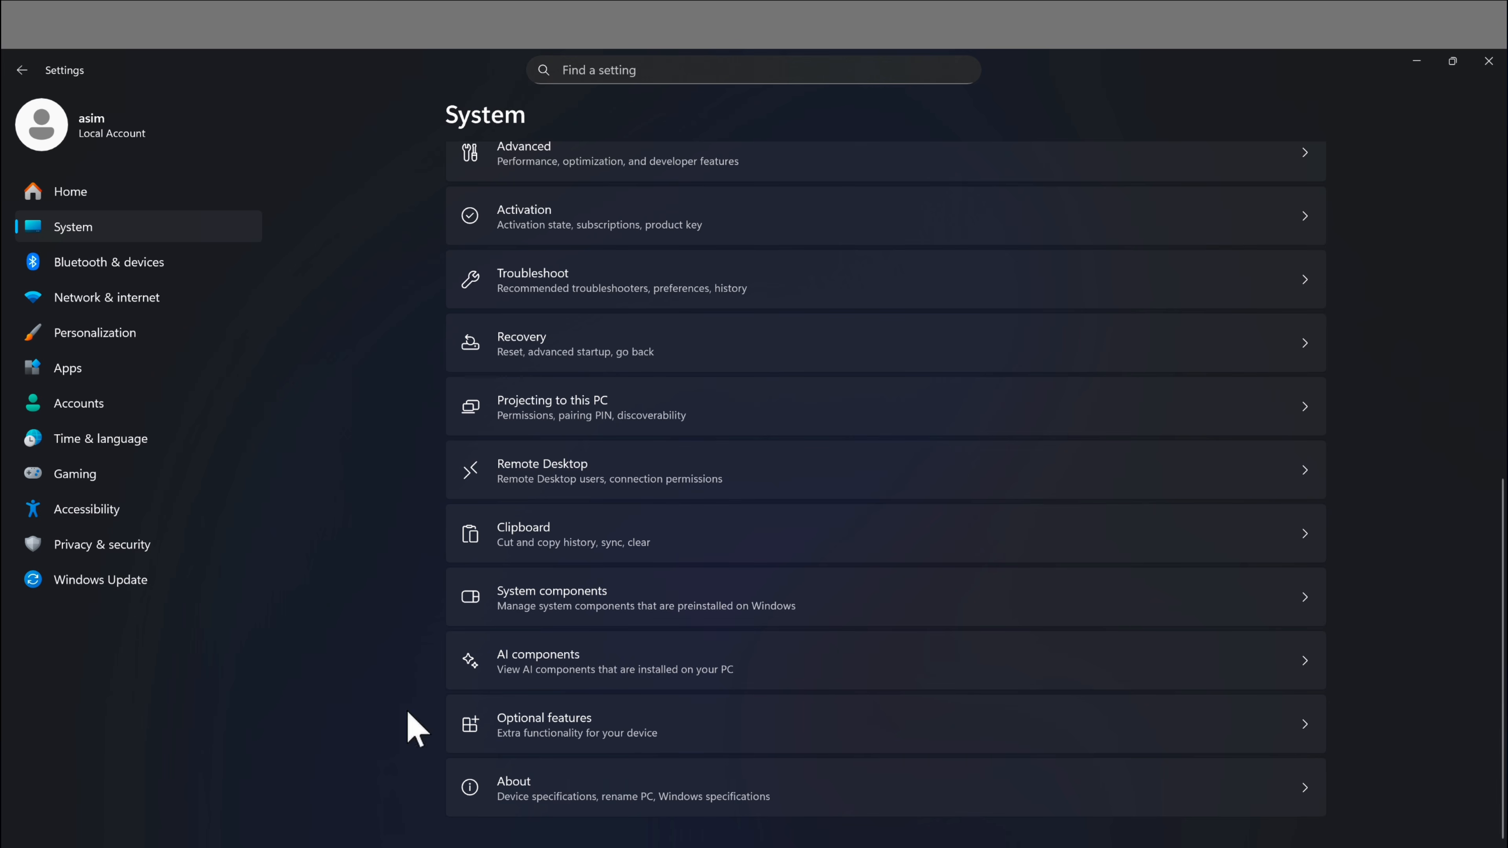
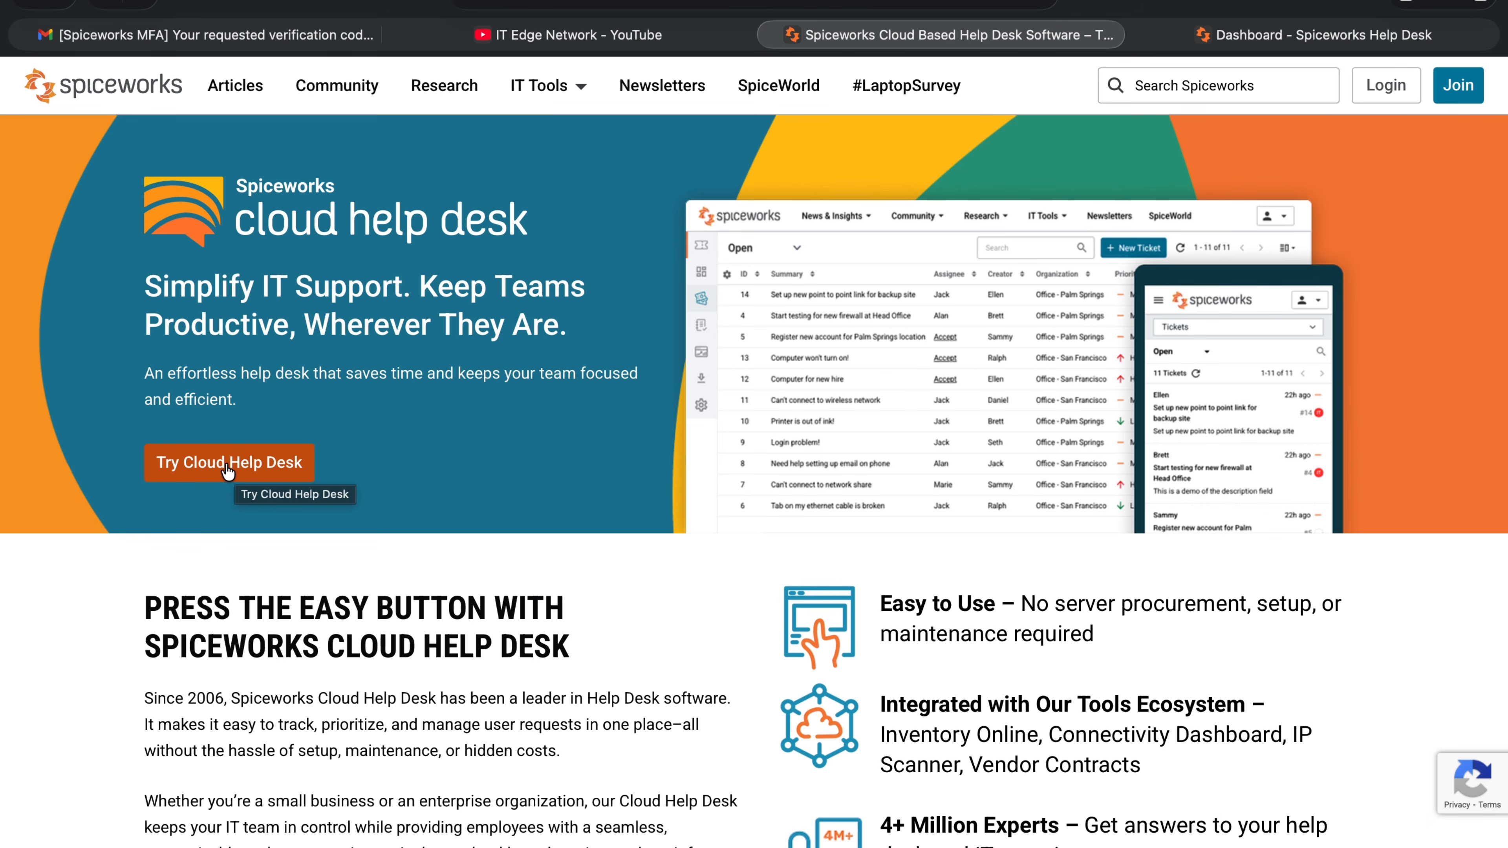
Switch to the Dashboard tab showing zero new, open and unassigned tickets.
click(1309, 37)
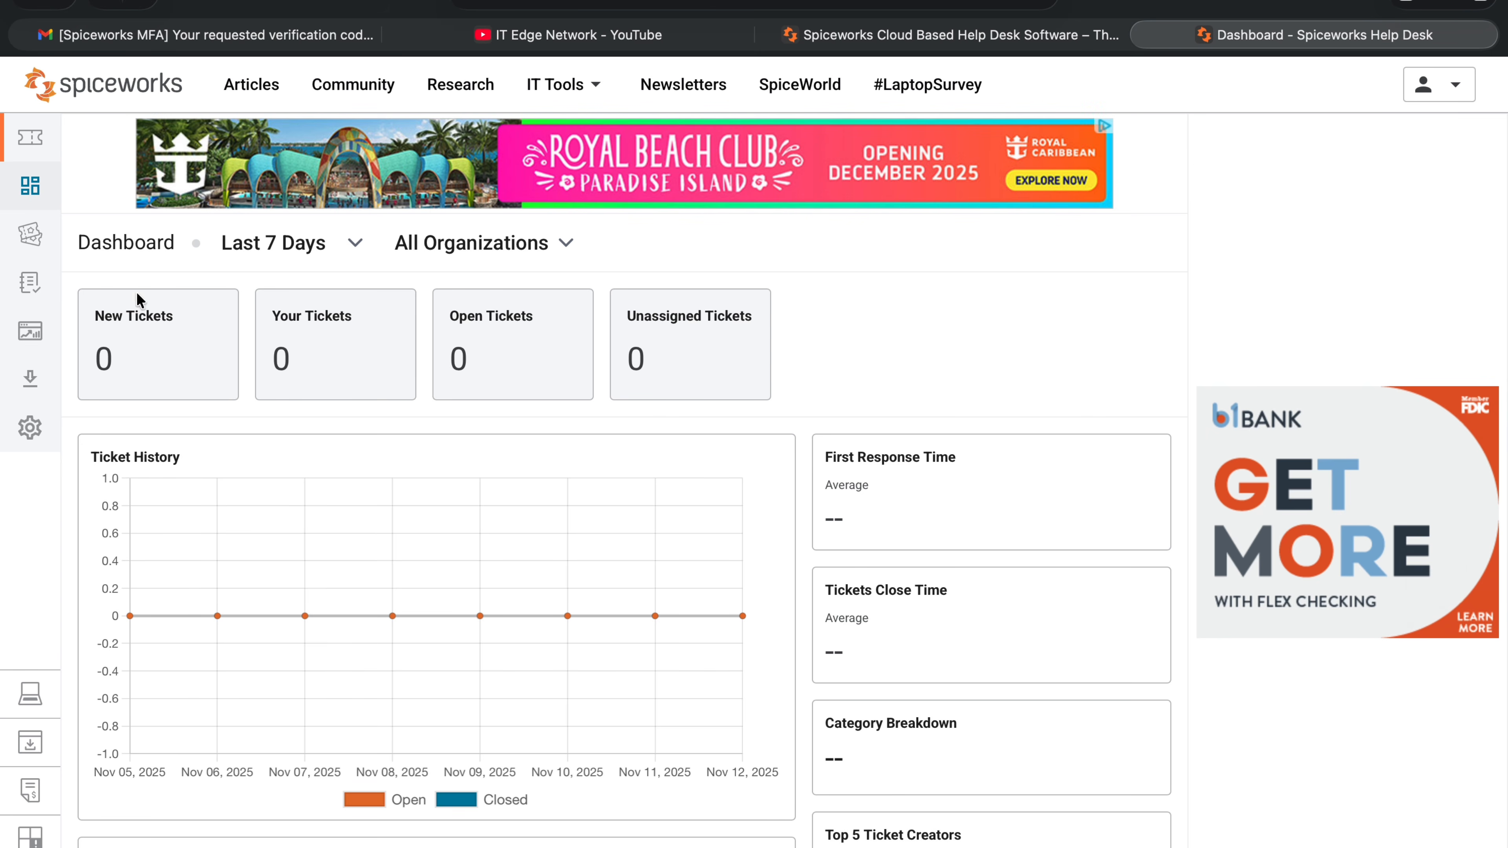
Go through Settings and My settings to the Employee administration page.
click(29, 429)
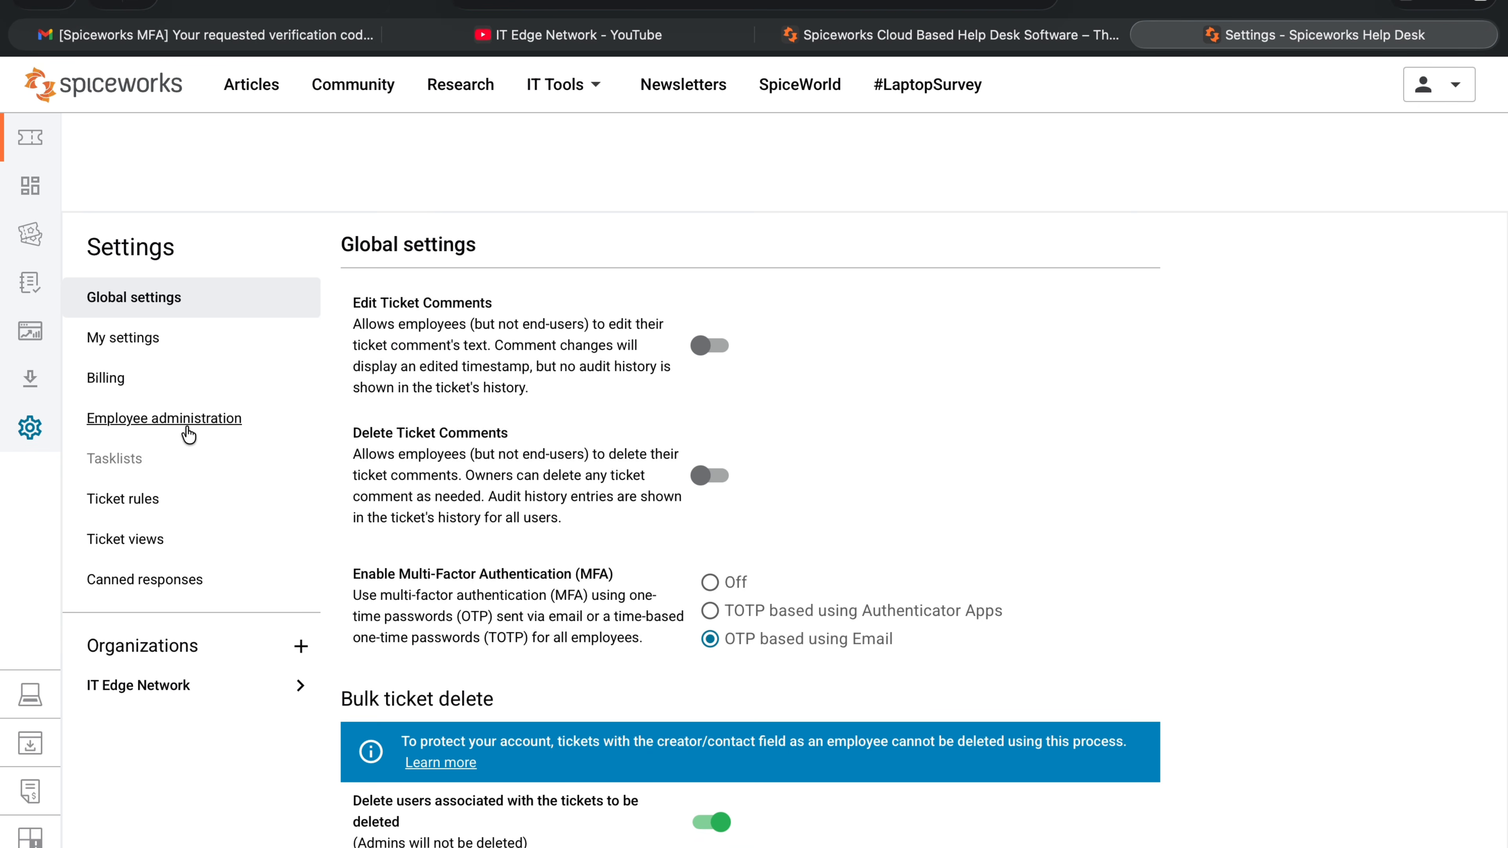
scroll(520, 438, down, 1)
click(241, 282)
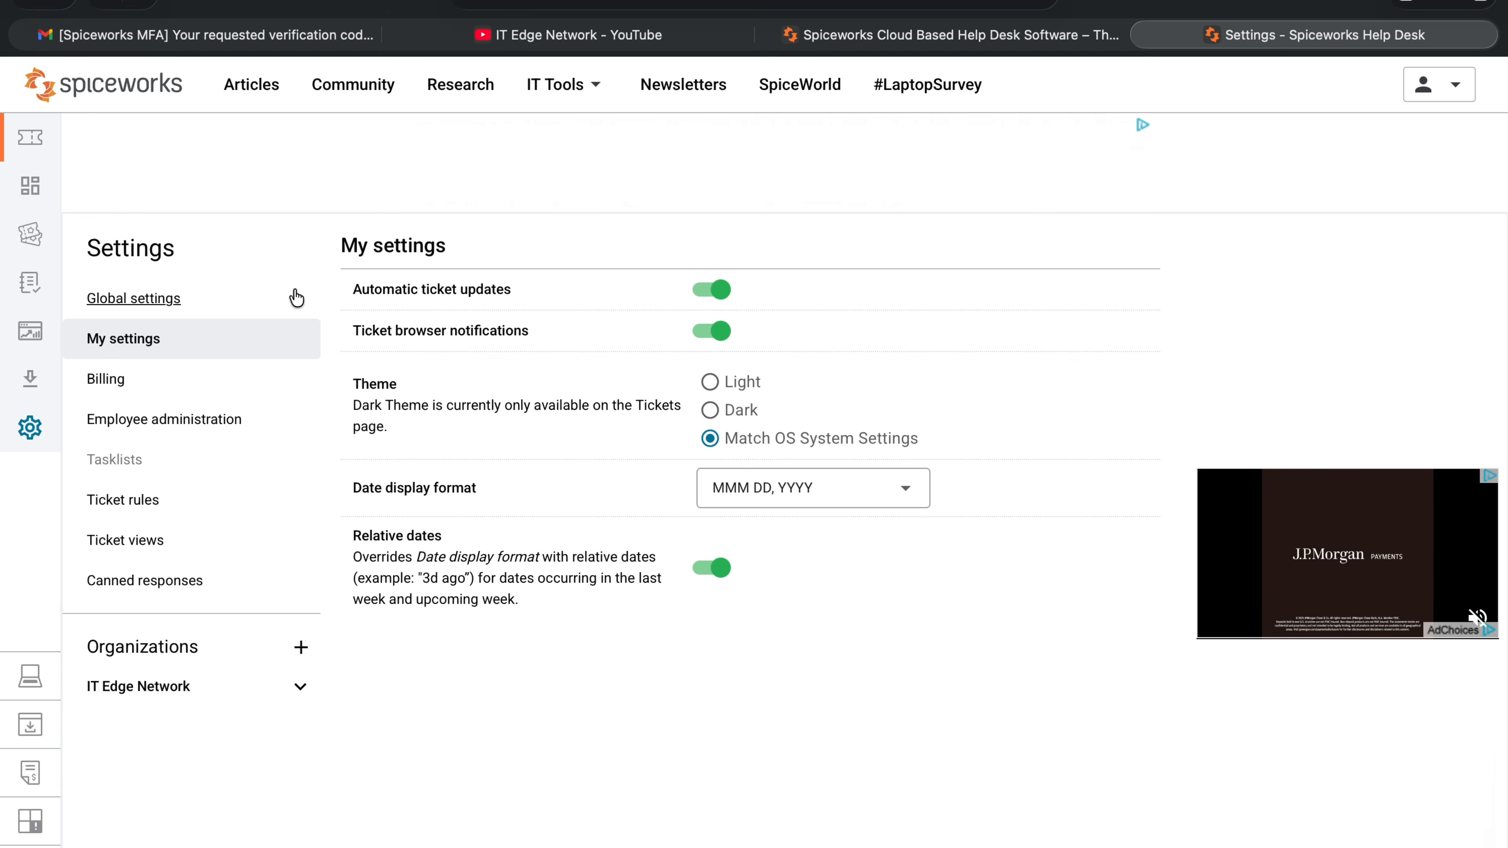
click(136, 422)
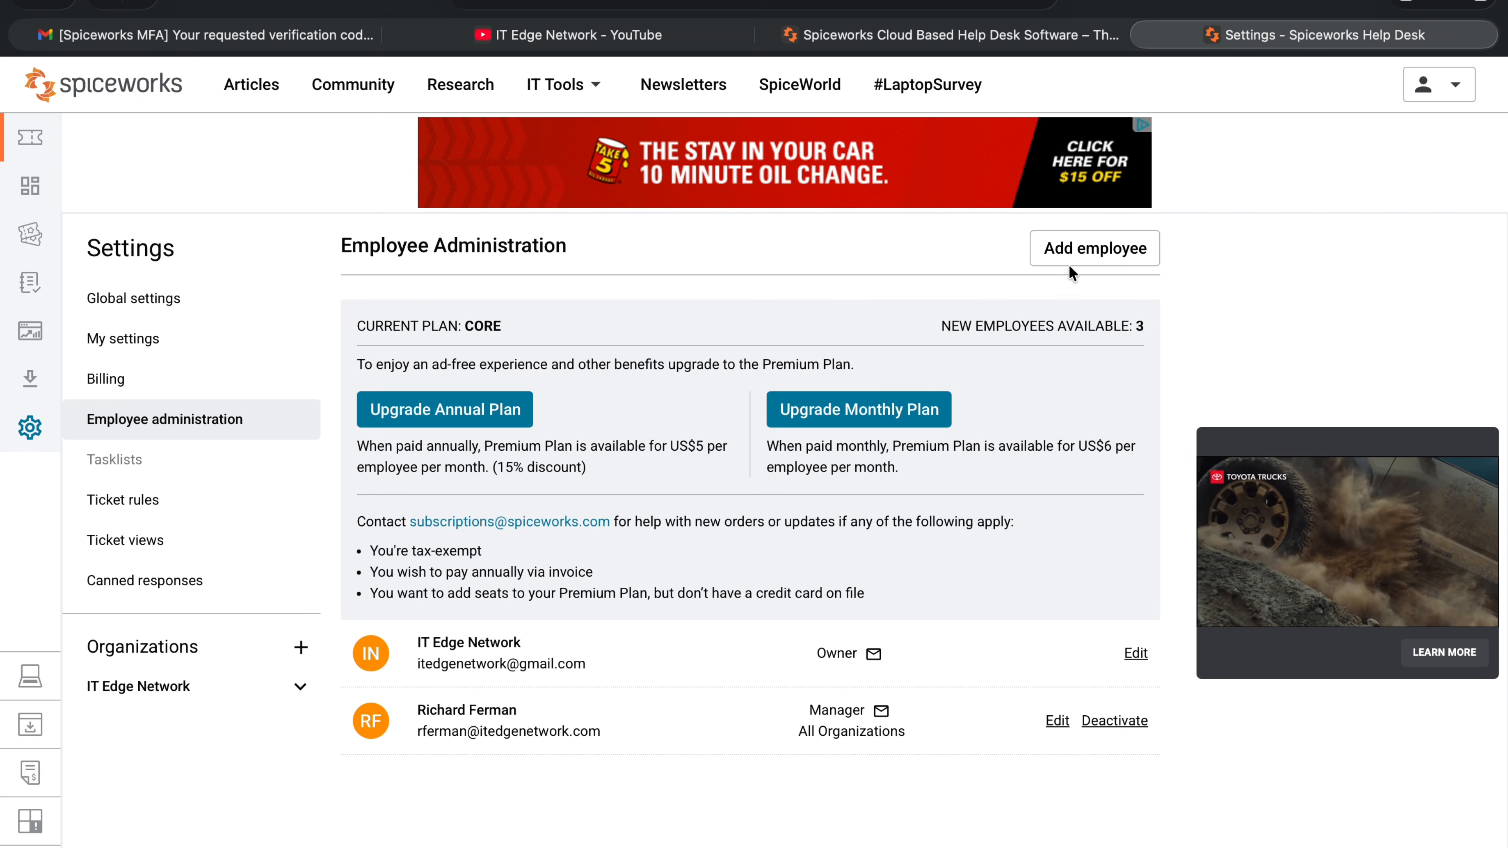
Add an employee with first and last name, e-mail, Manager role and hourly rate 5.
click(1106, 248)
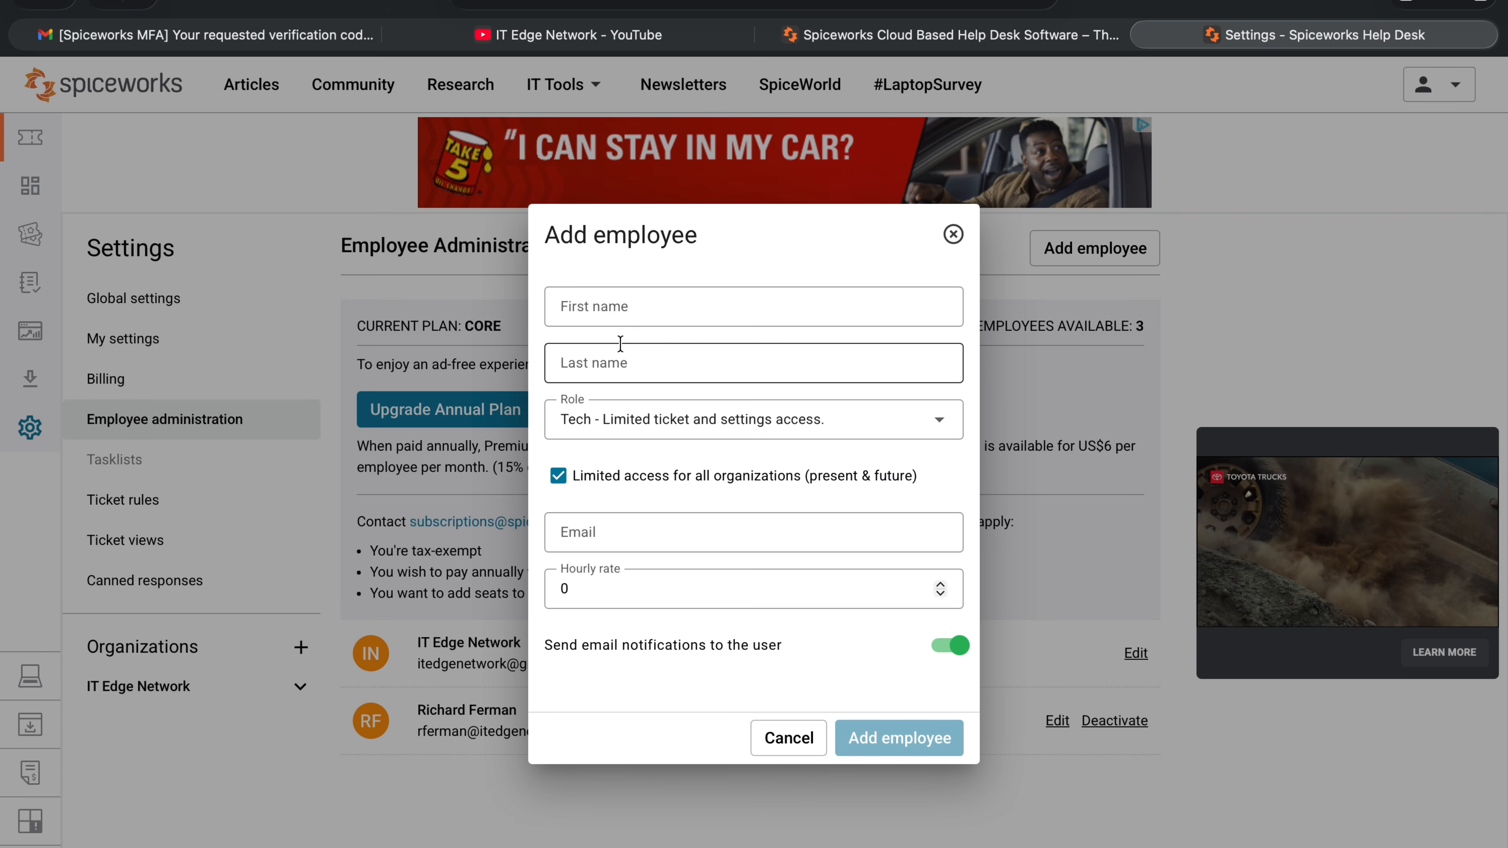
click(619, 308)
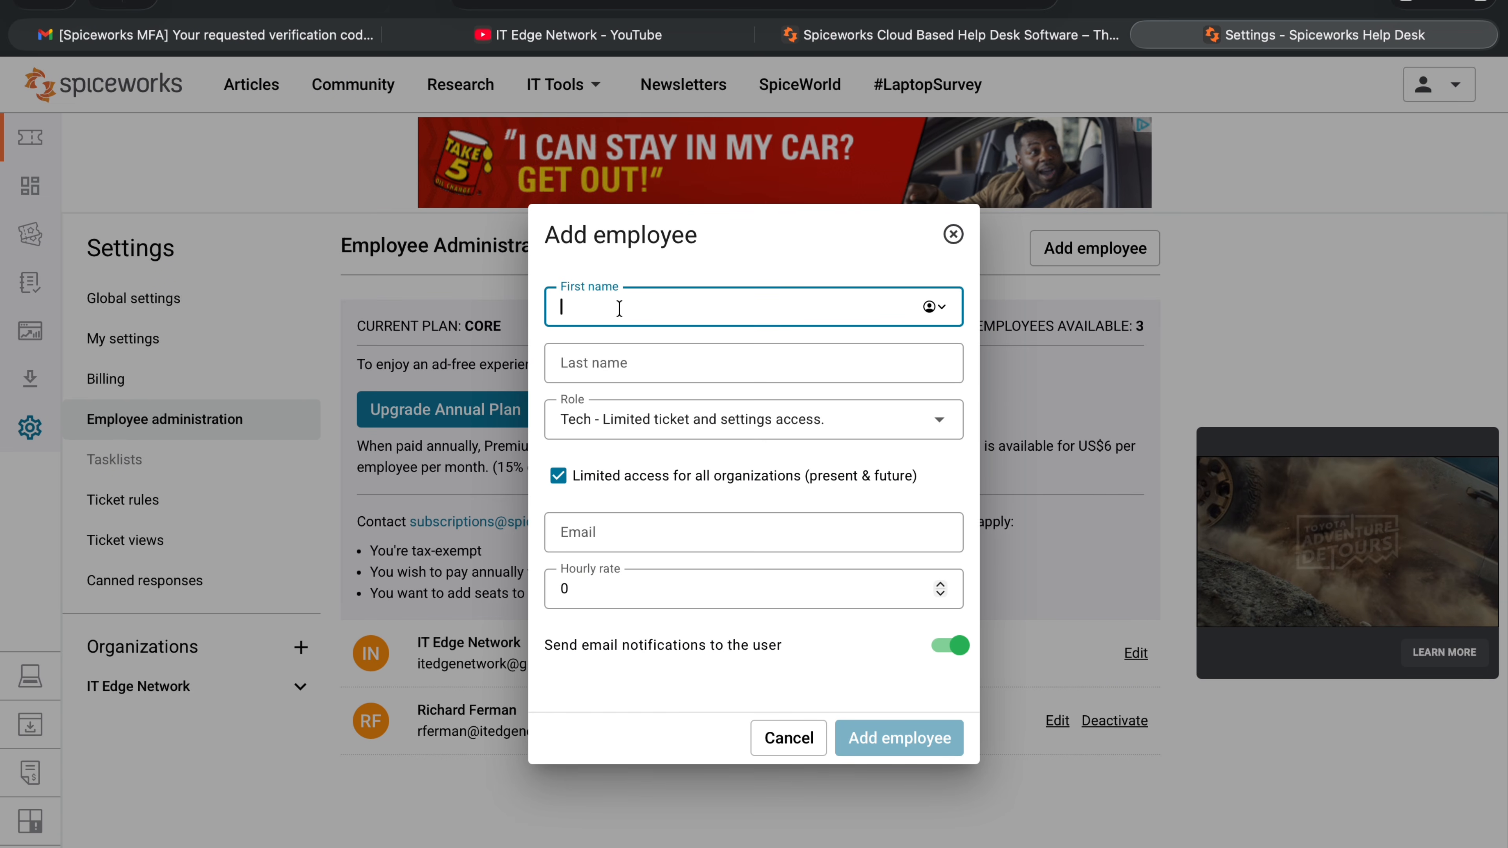
text(John)
key(Tab)
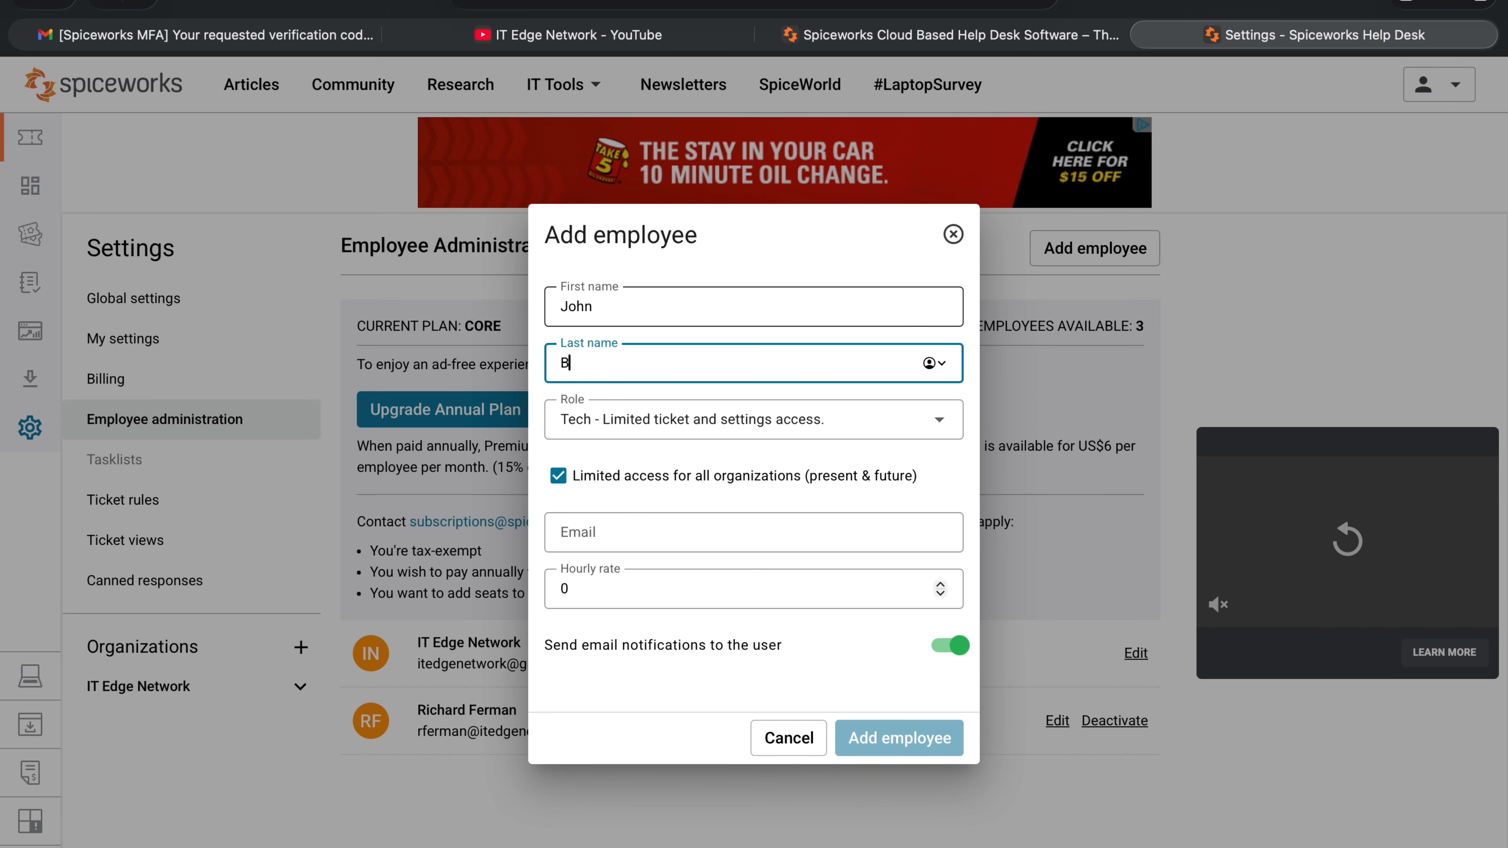
text(wn)
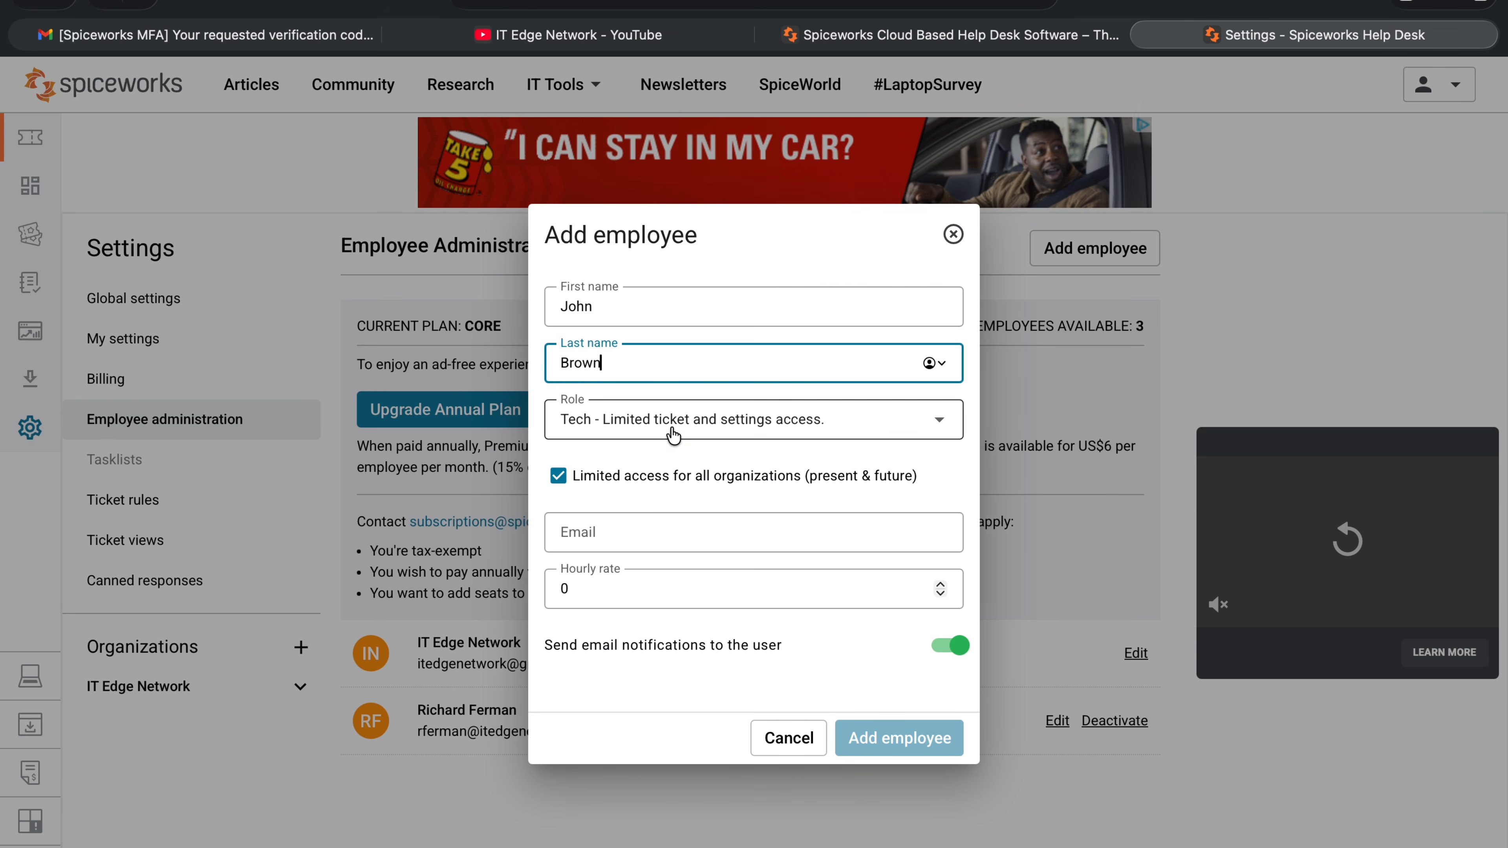
click(672, 429)
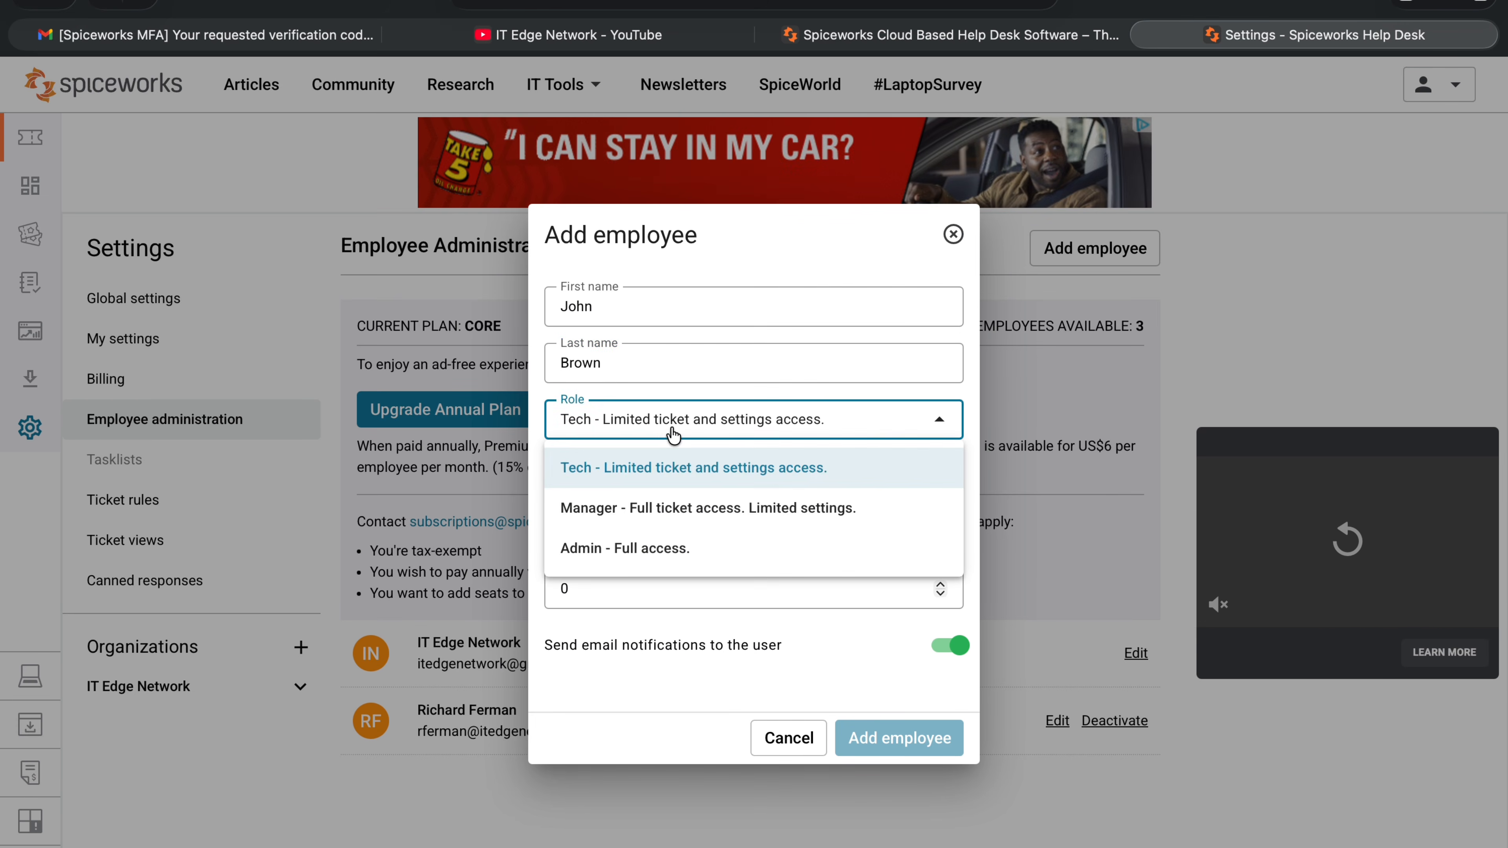
click(613, 517)
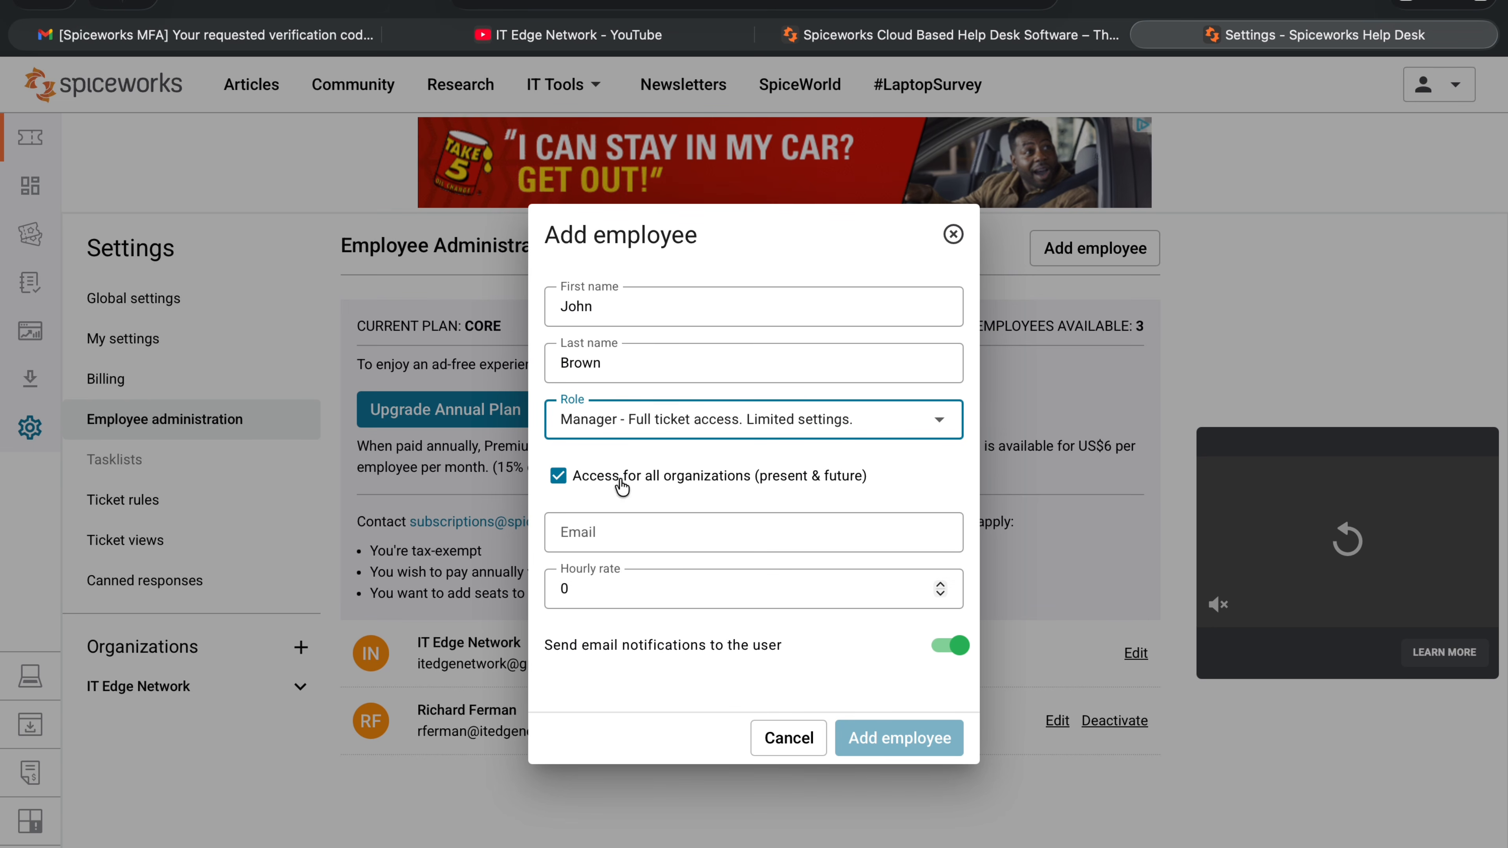
click(612, 531)
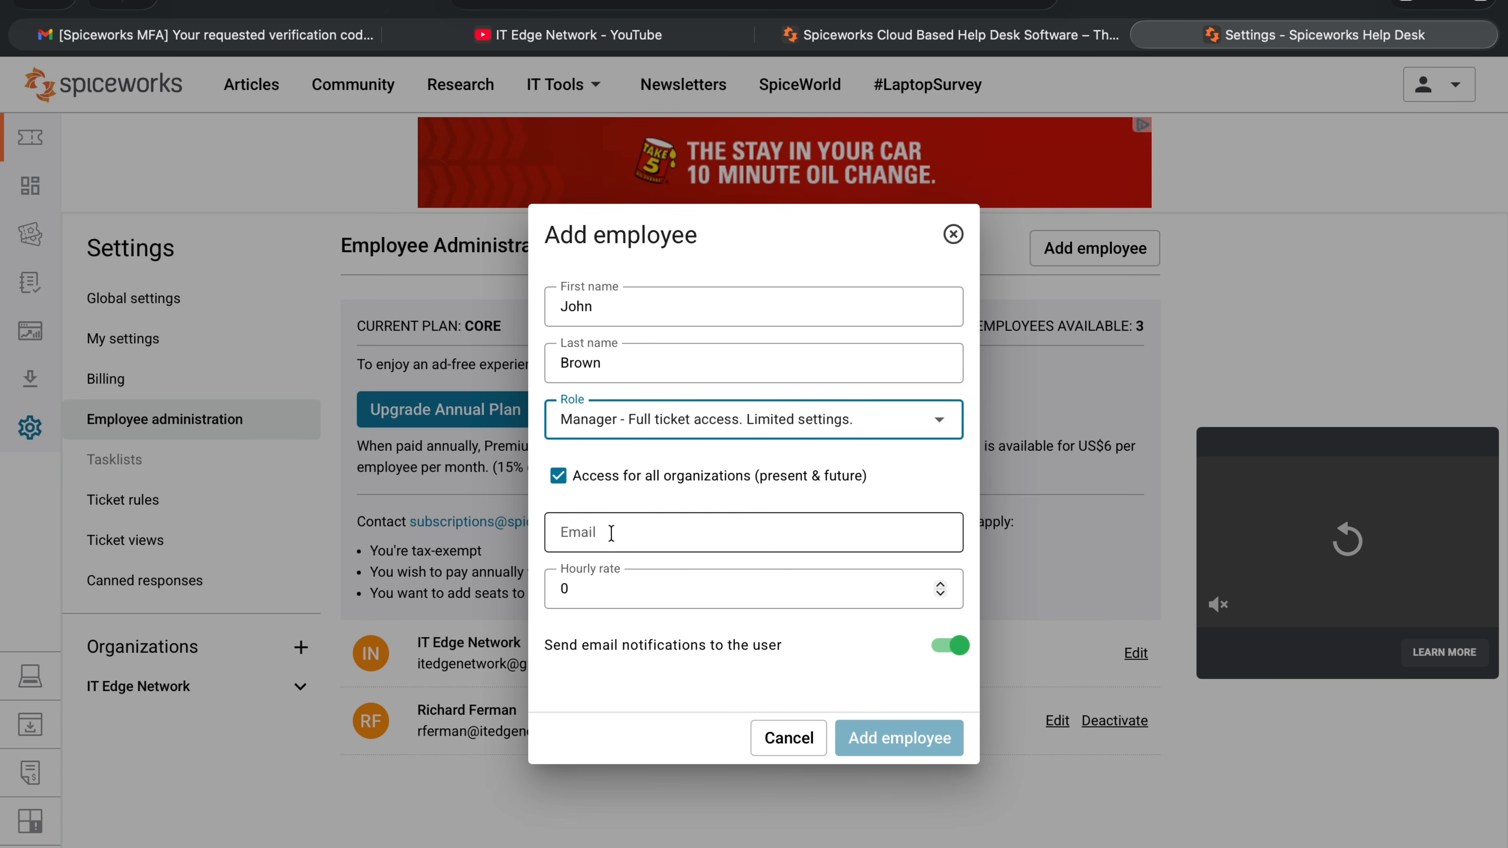
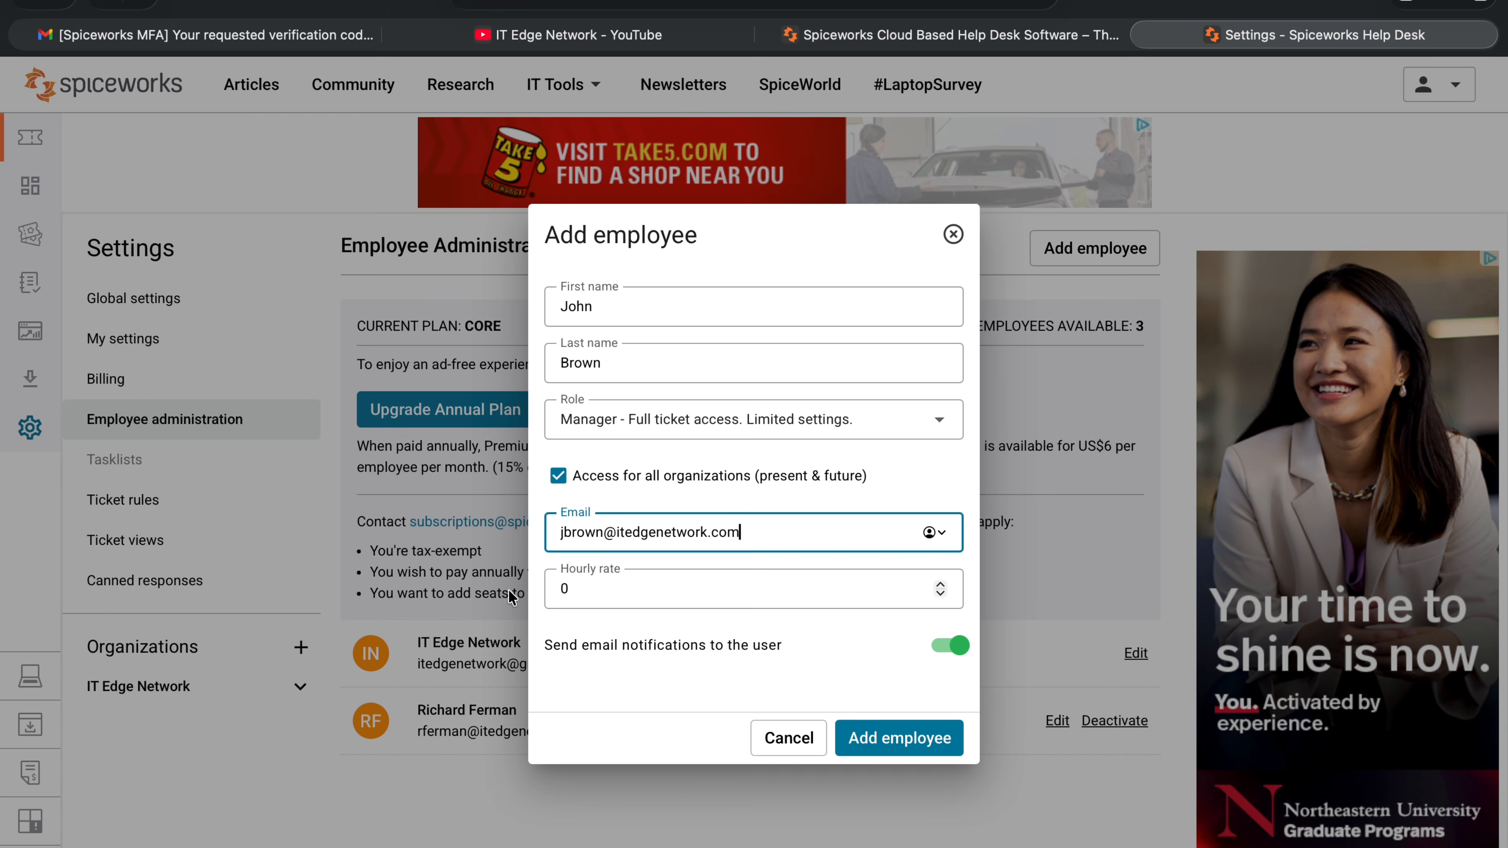
click(941, 586)
click(941, 585)
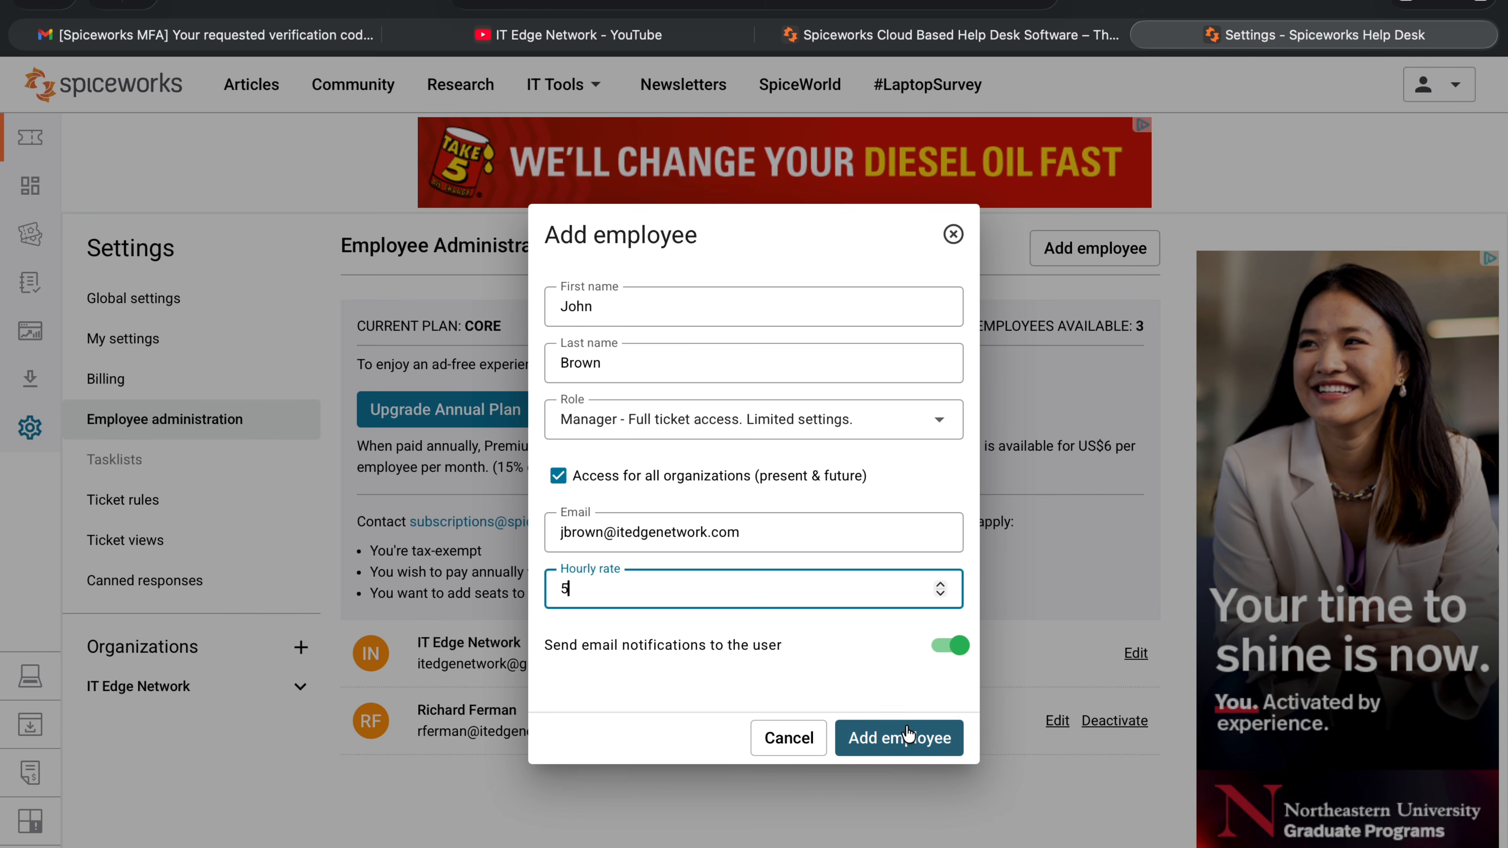
click(907, 738)
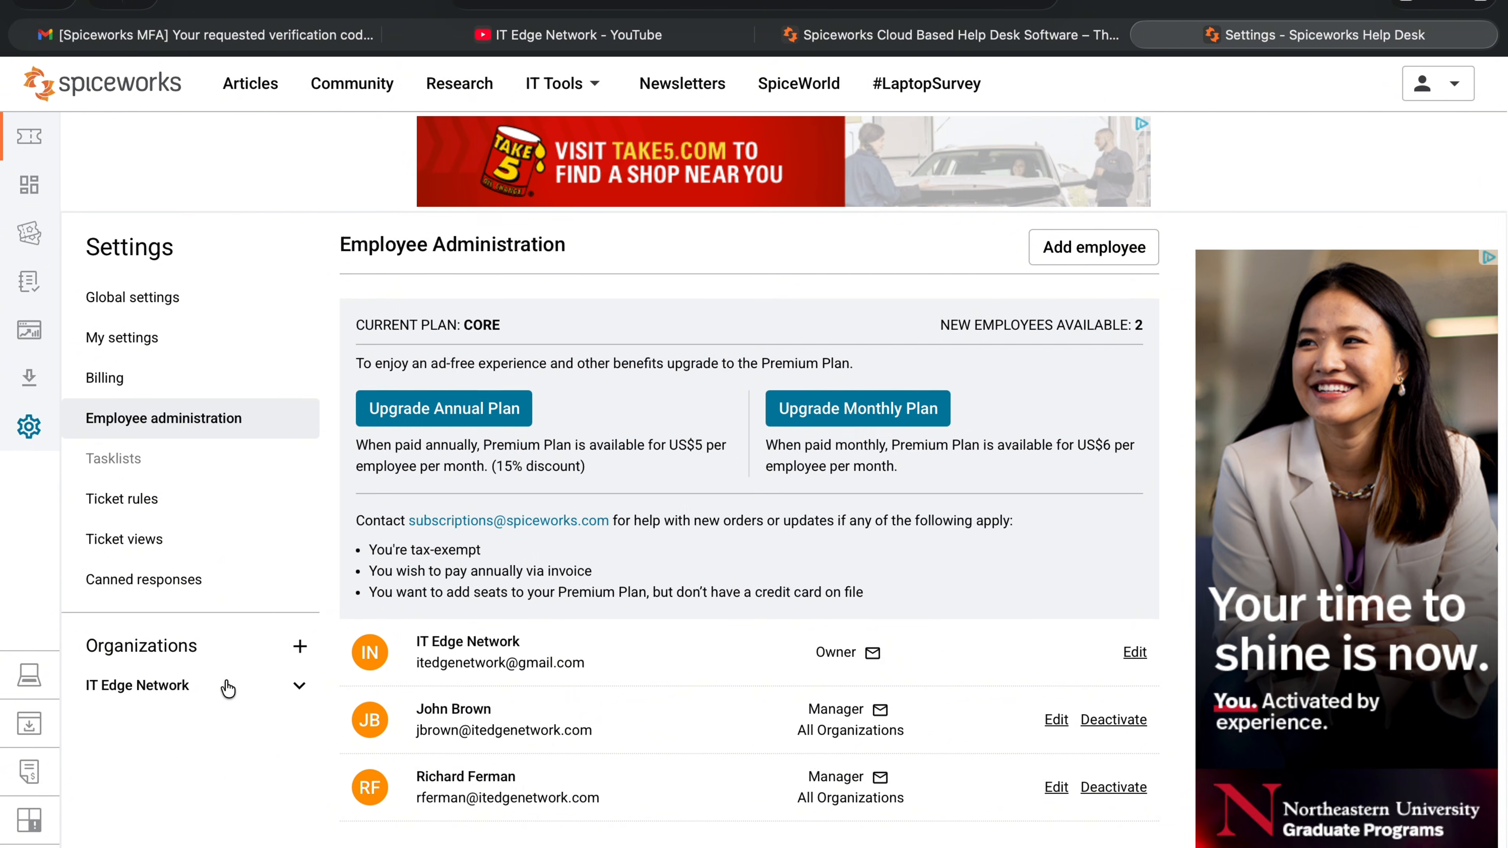
Expand IT Edge Network under Organizations and open its user management list.
click(290, 696)
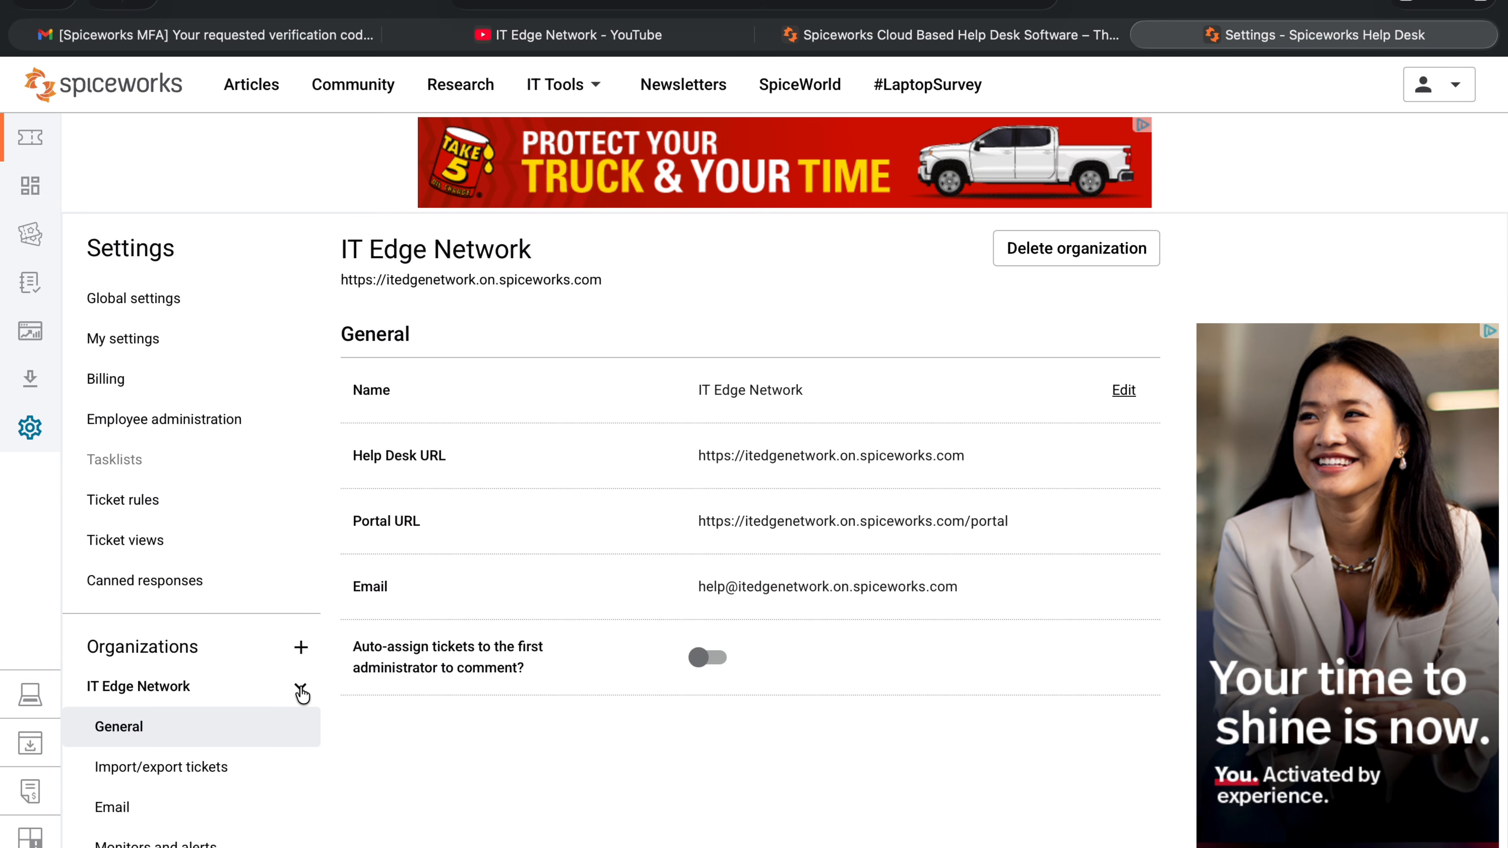
scroll(226, 742, down, 3)
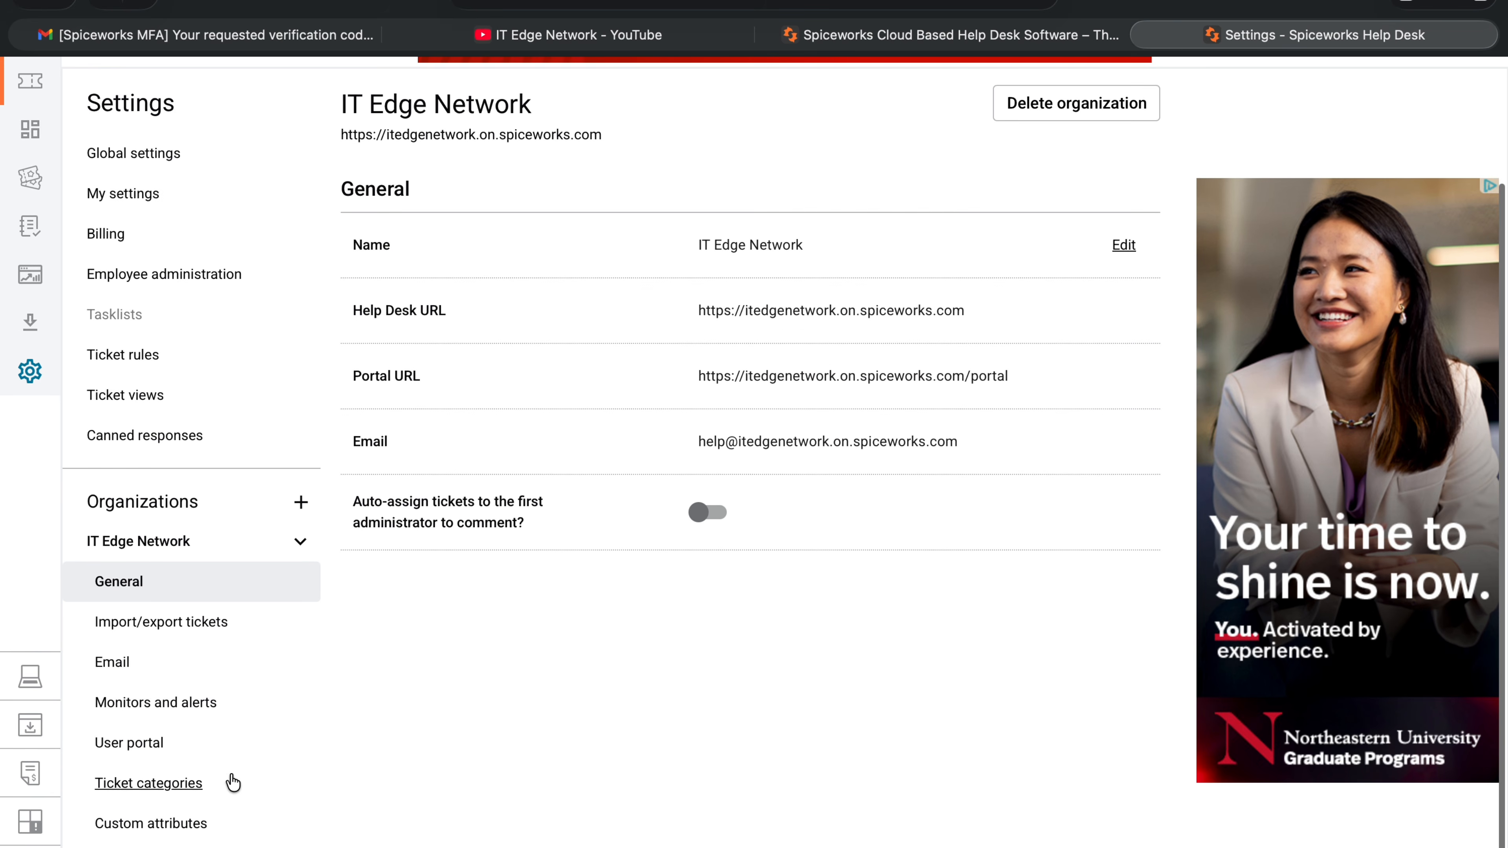
click(148, 847)
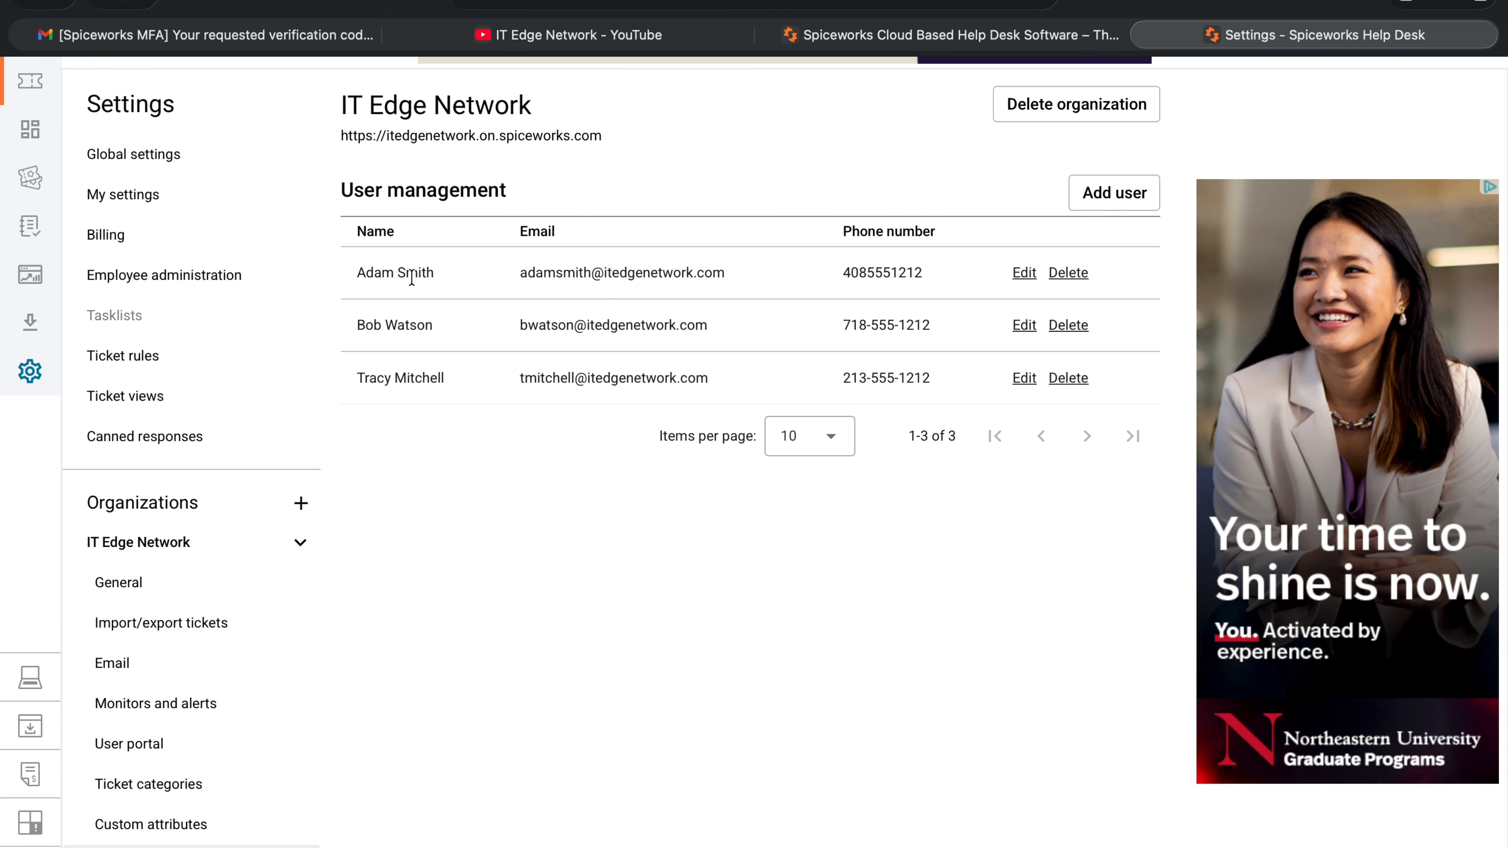
Add an IT Edge Network user with name, e-mail and phone number, then return to the dashboard.
click(1122, 195)
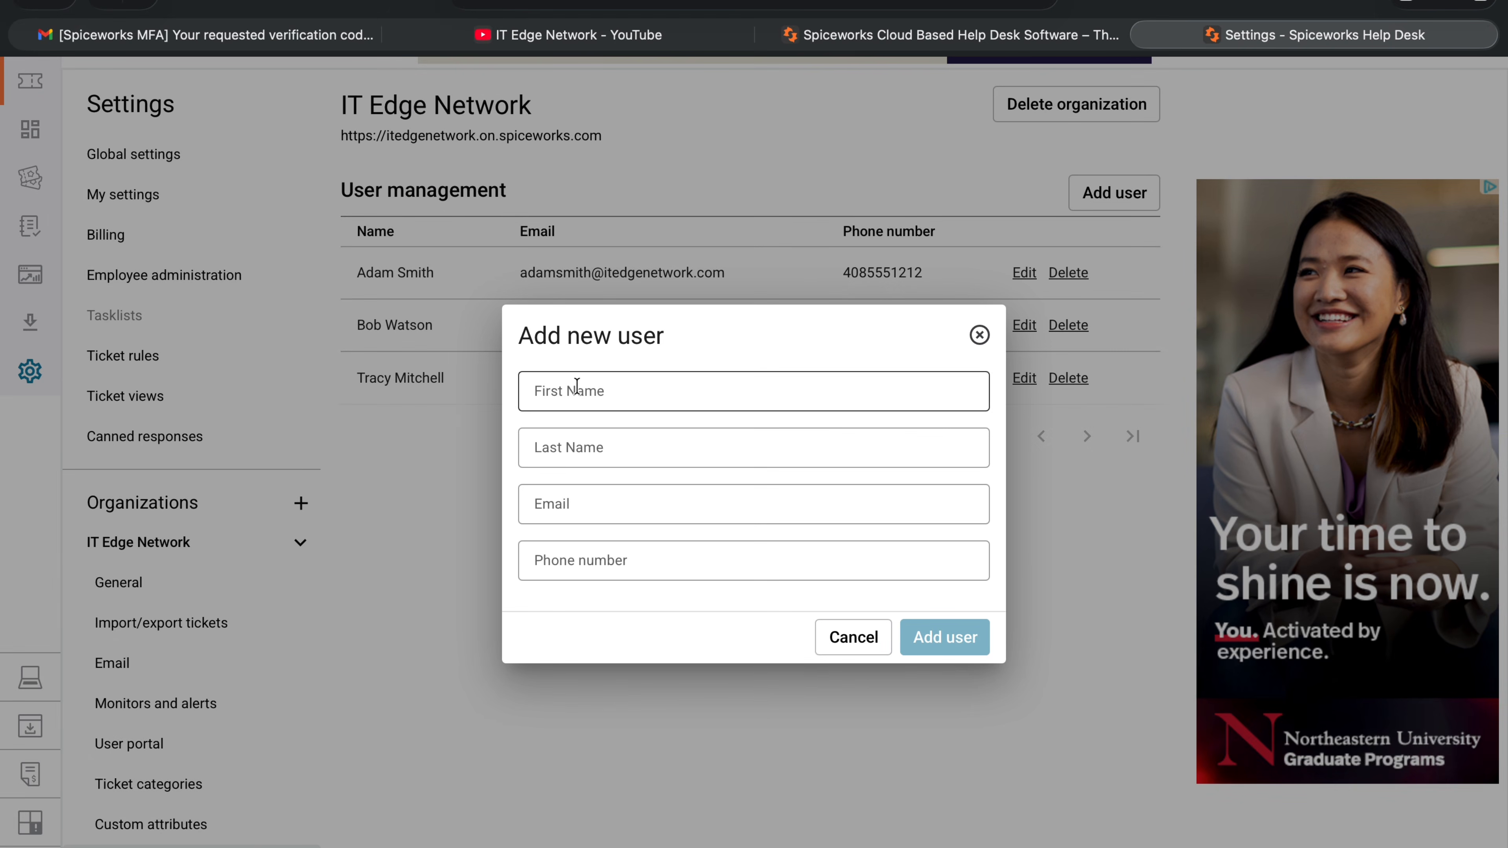
mouse_move(534, 843)
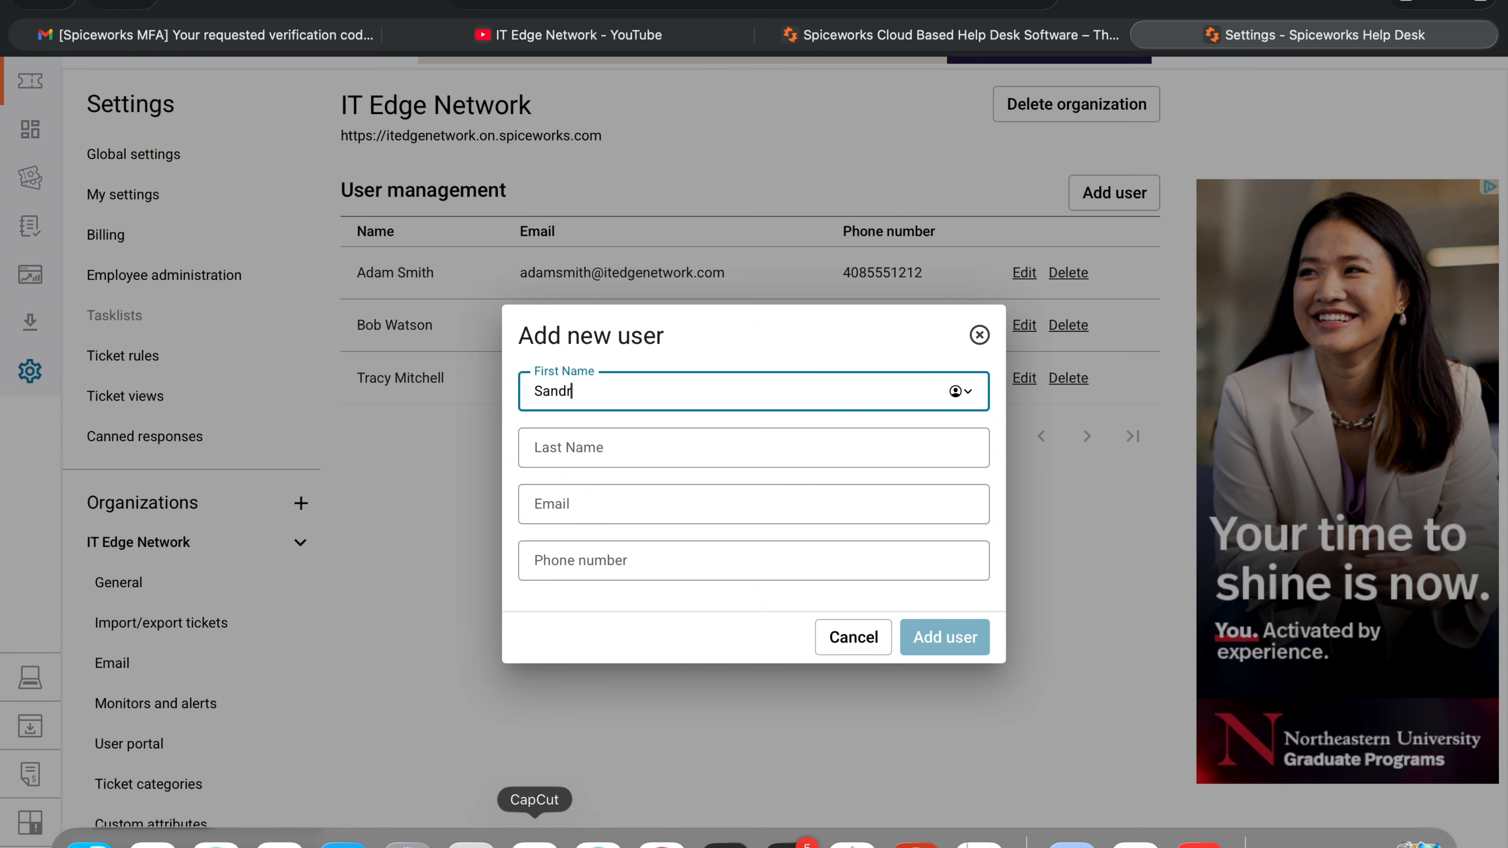
key(Tab)
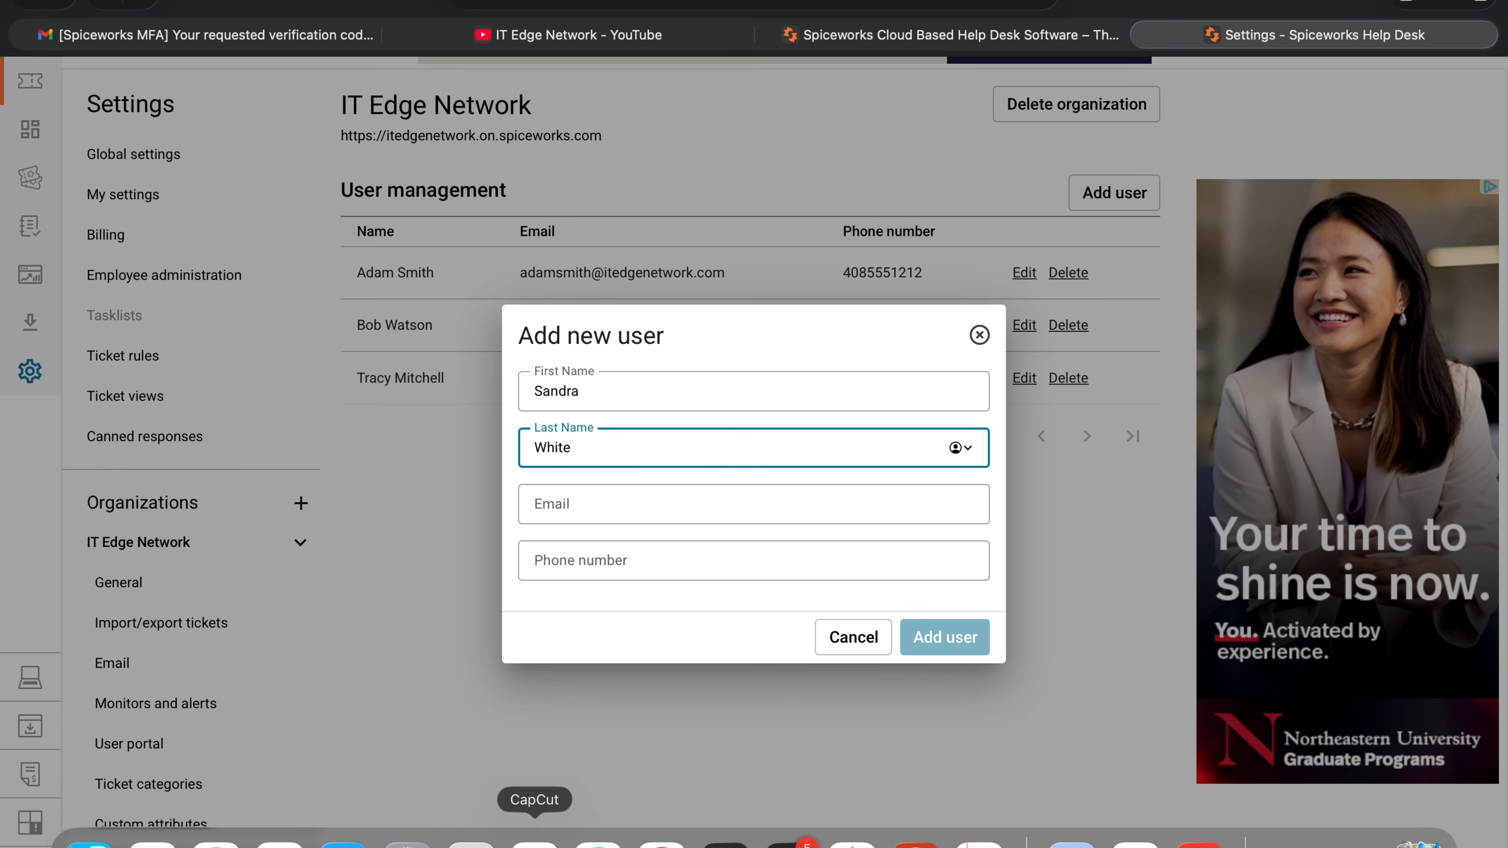
key(Tab)
text(s)
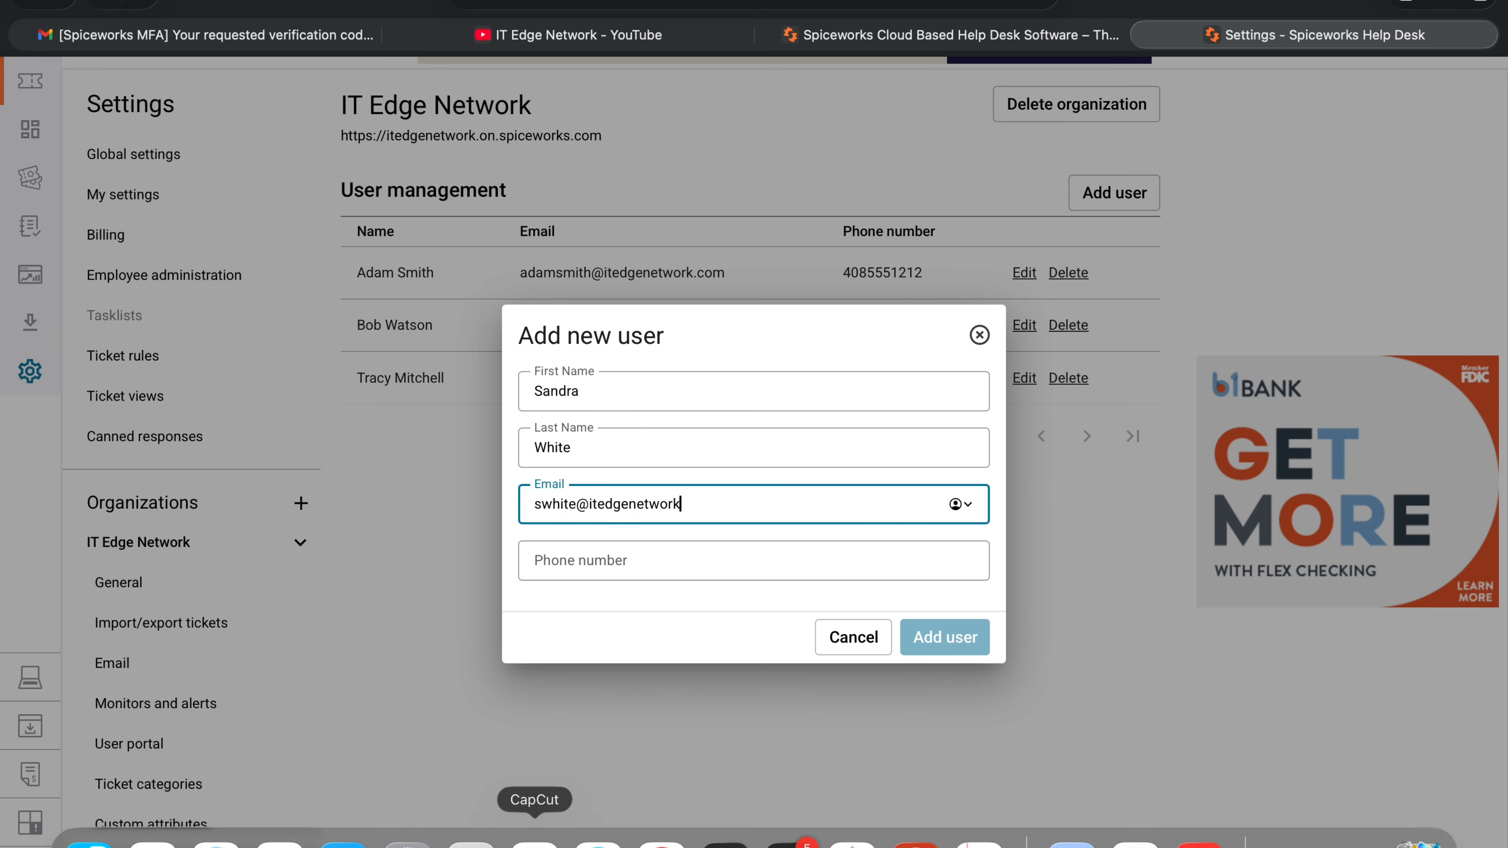
text(.com)
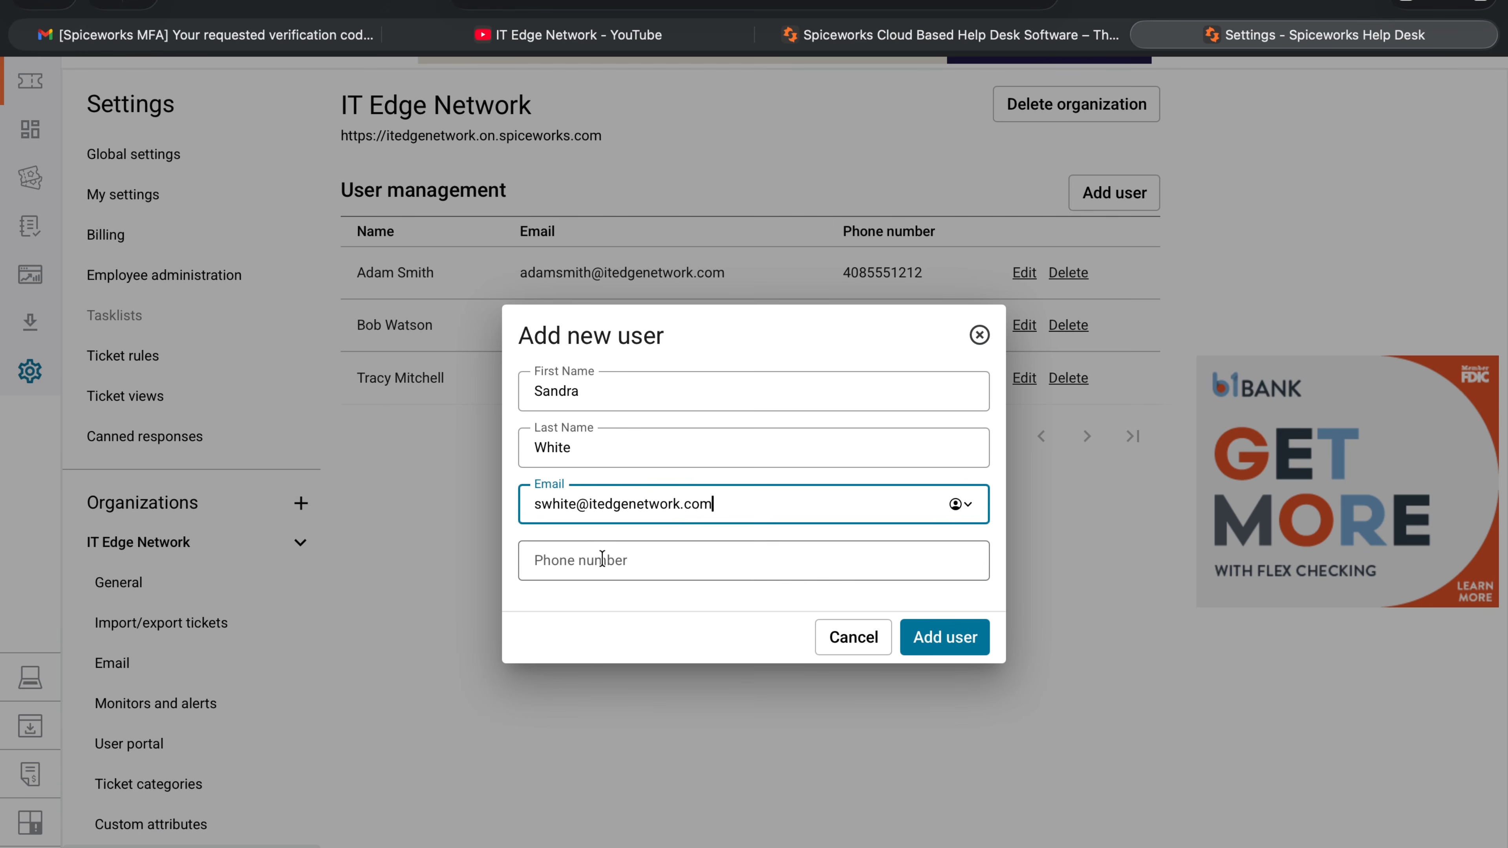
click(602, 558)
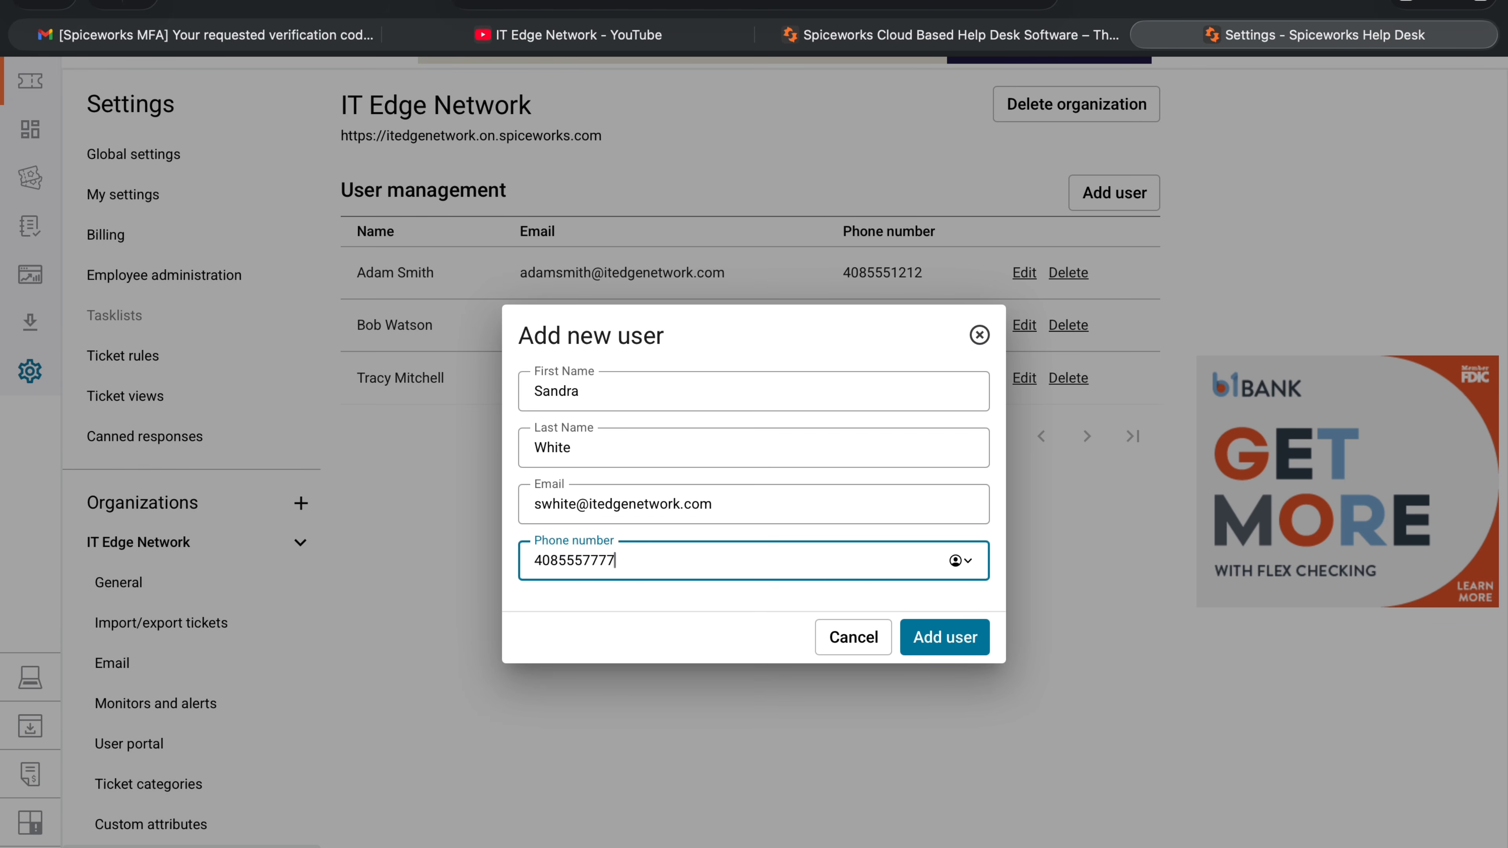
click(967, 640)
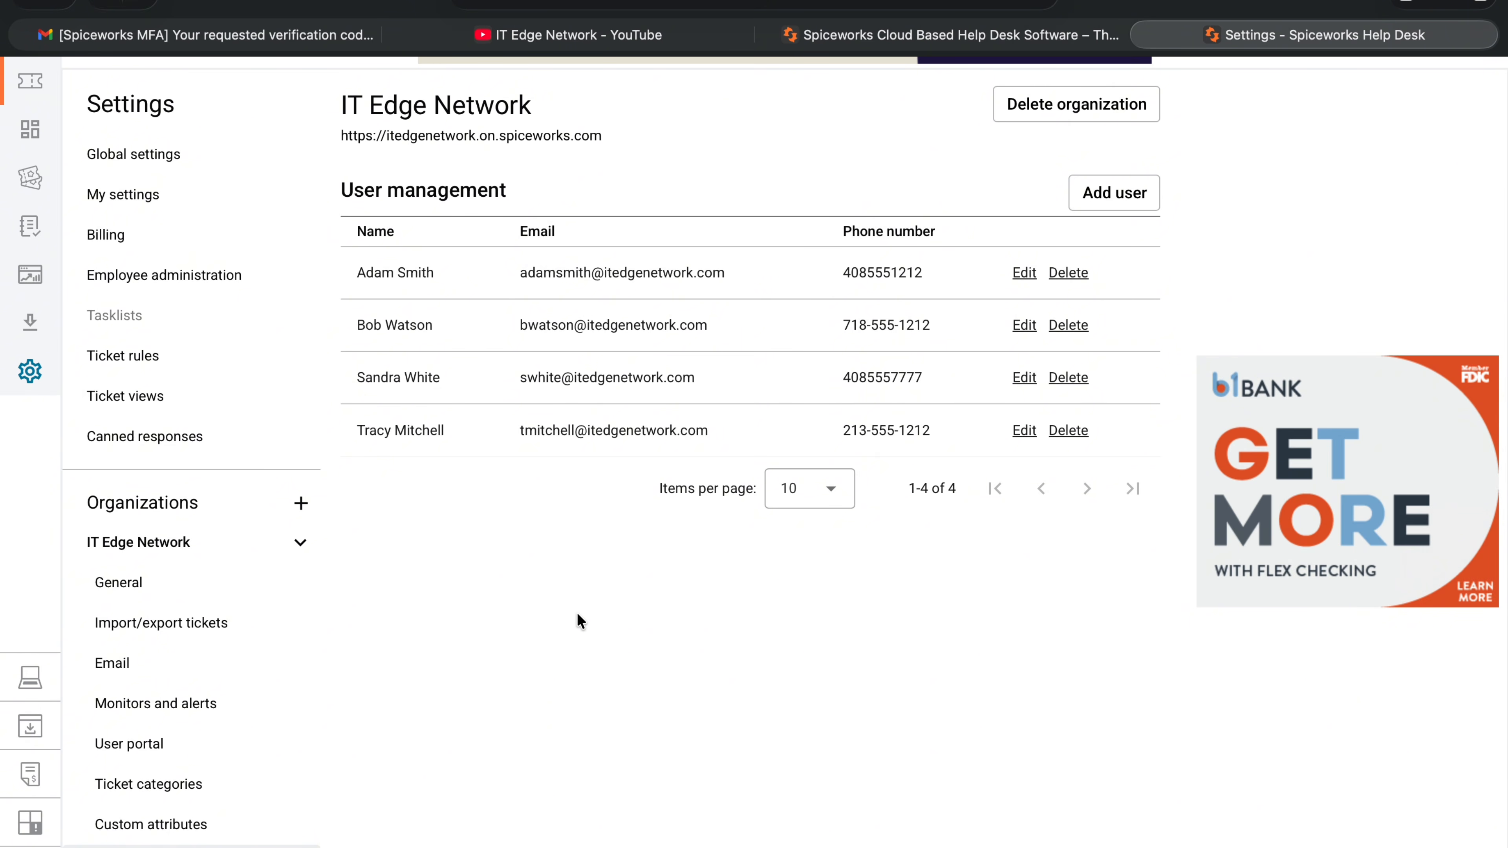
scroll(326, 368, up, 3)
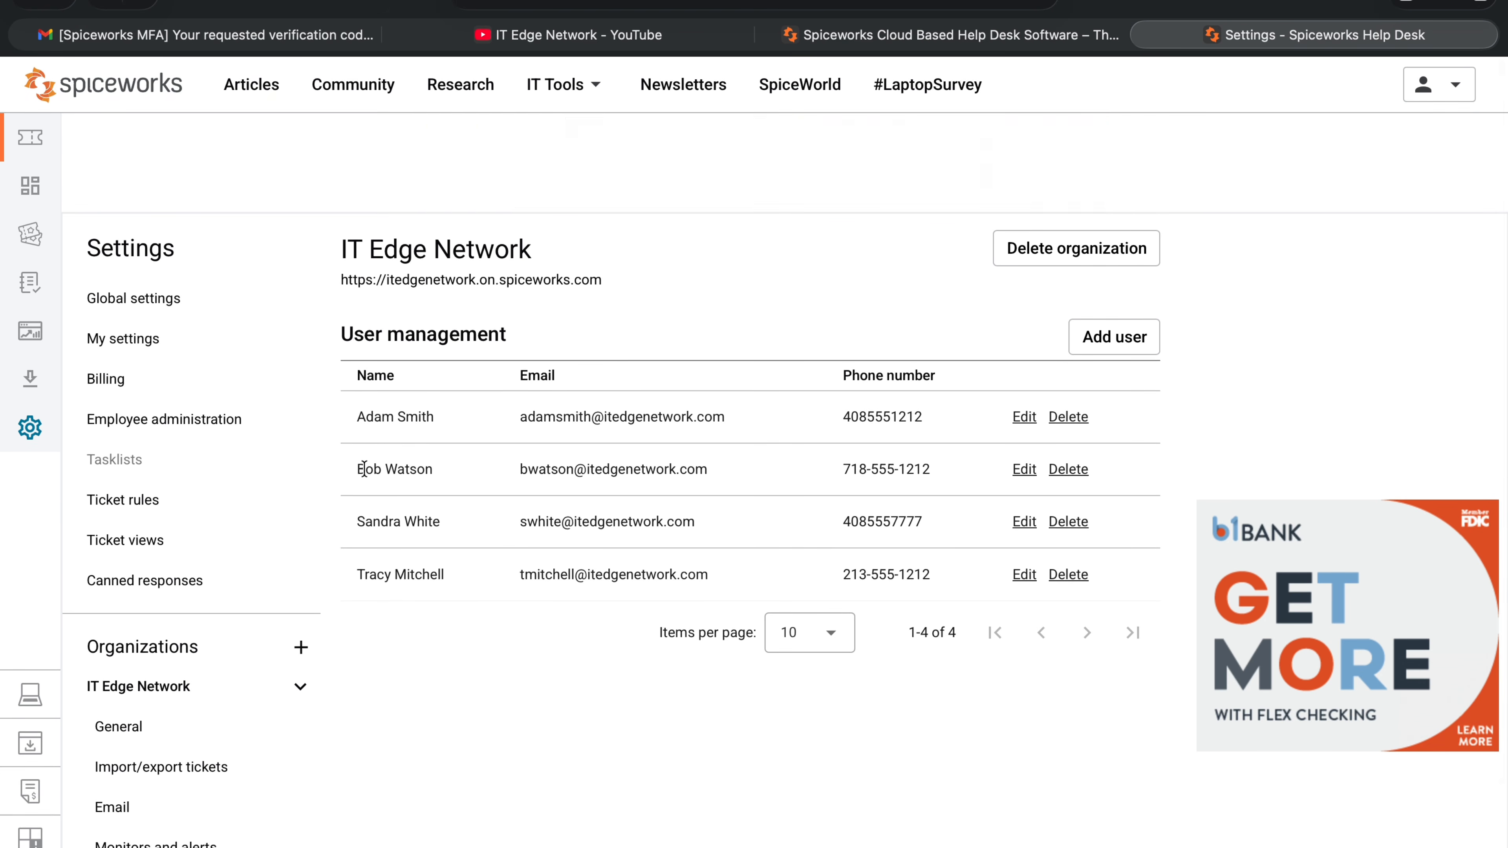
click(28, 188)
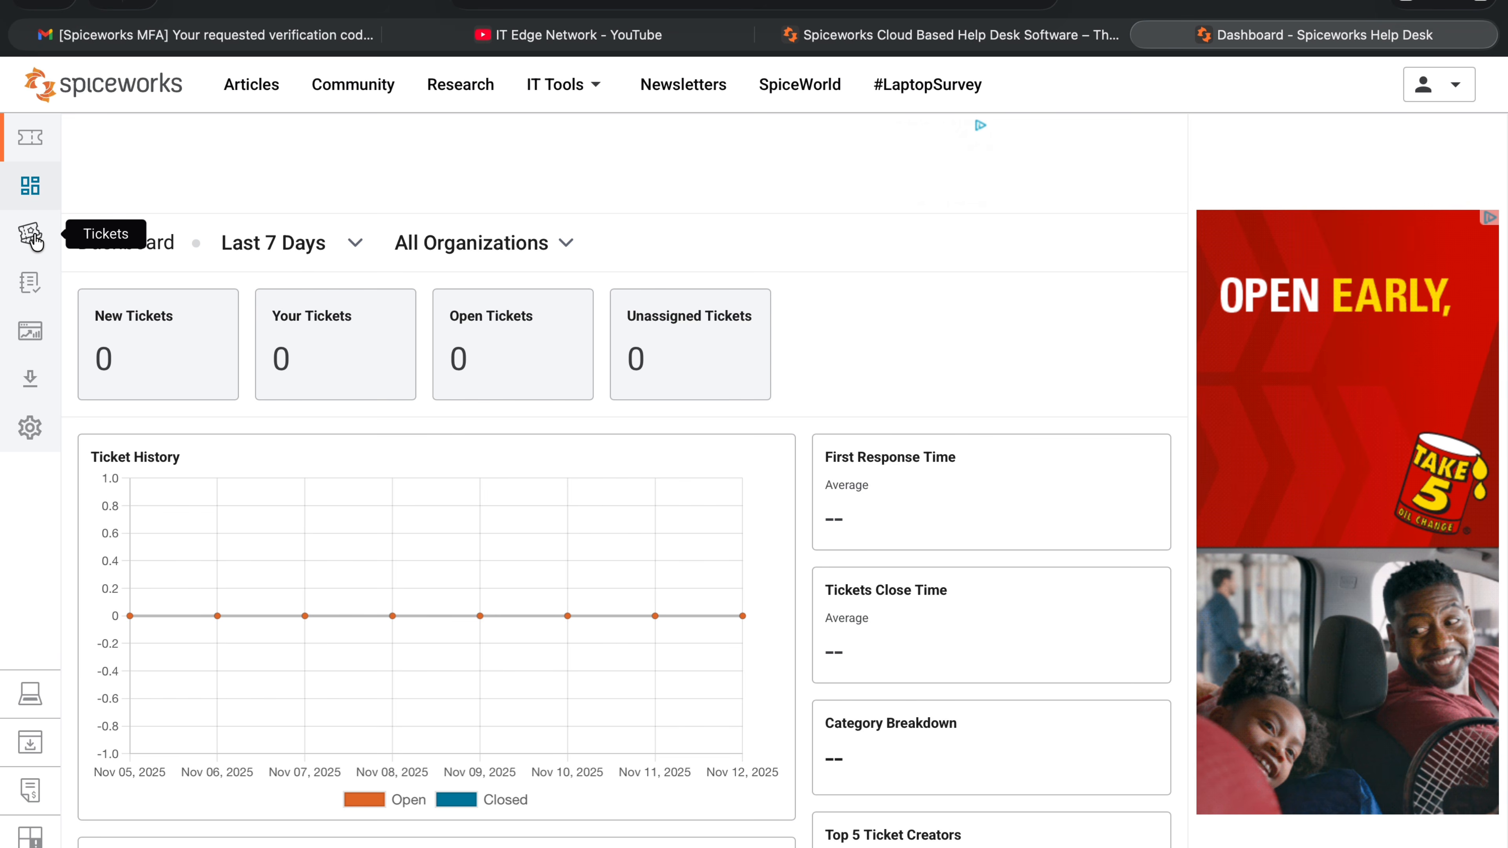
Go to the open tickets list and start a new ticket for IT Edge Network.
click(33, 237)
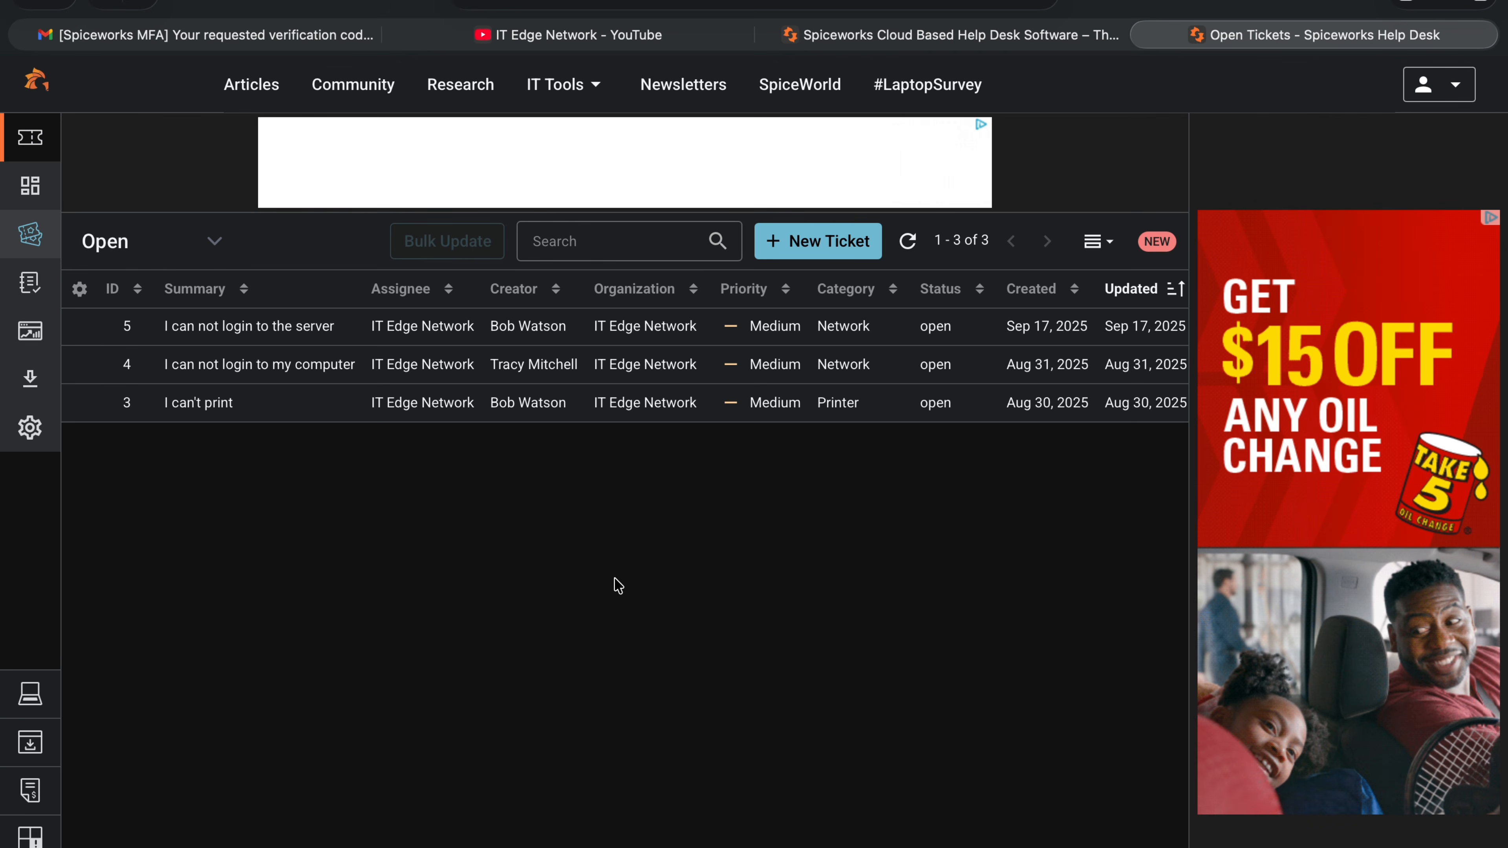
click(821, 242)
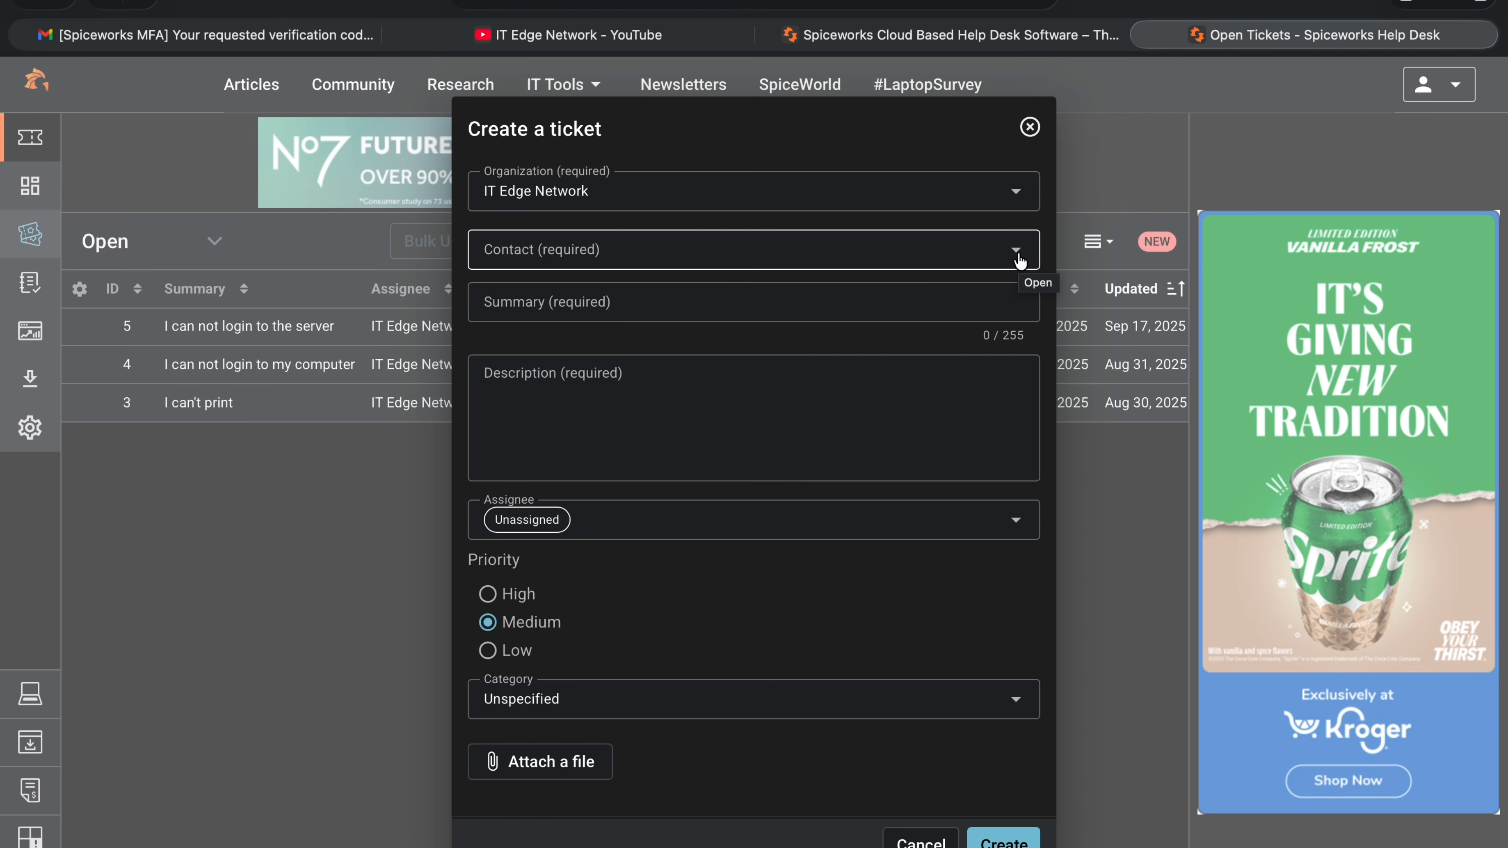
Set the affected user as contact, summary 'My mouse is not working', and describe the problem.
click(1016, 250)
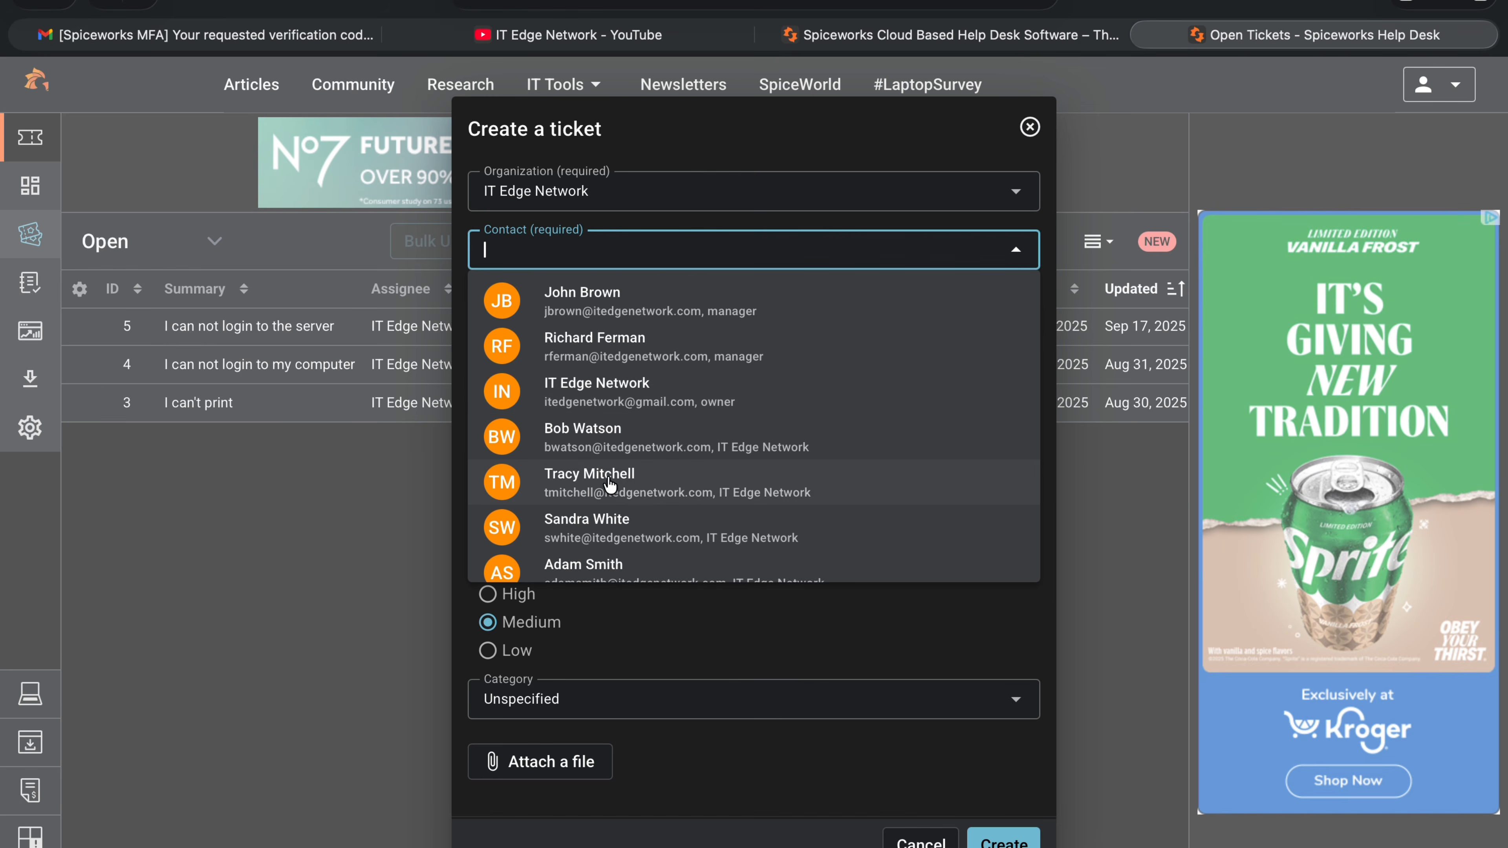
click(588, 527)
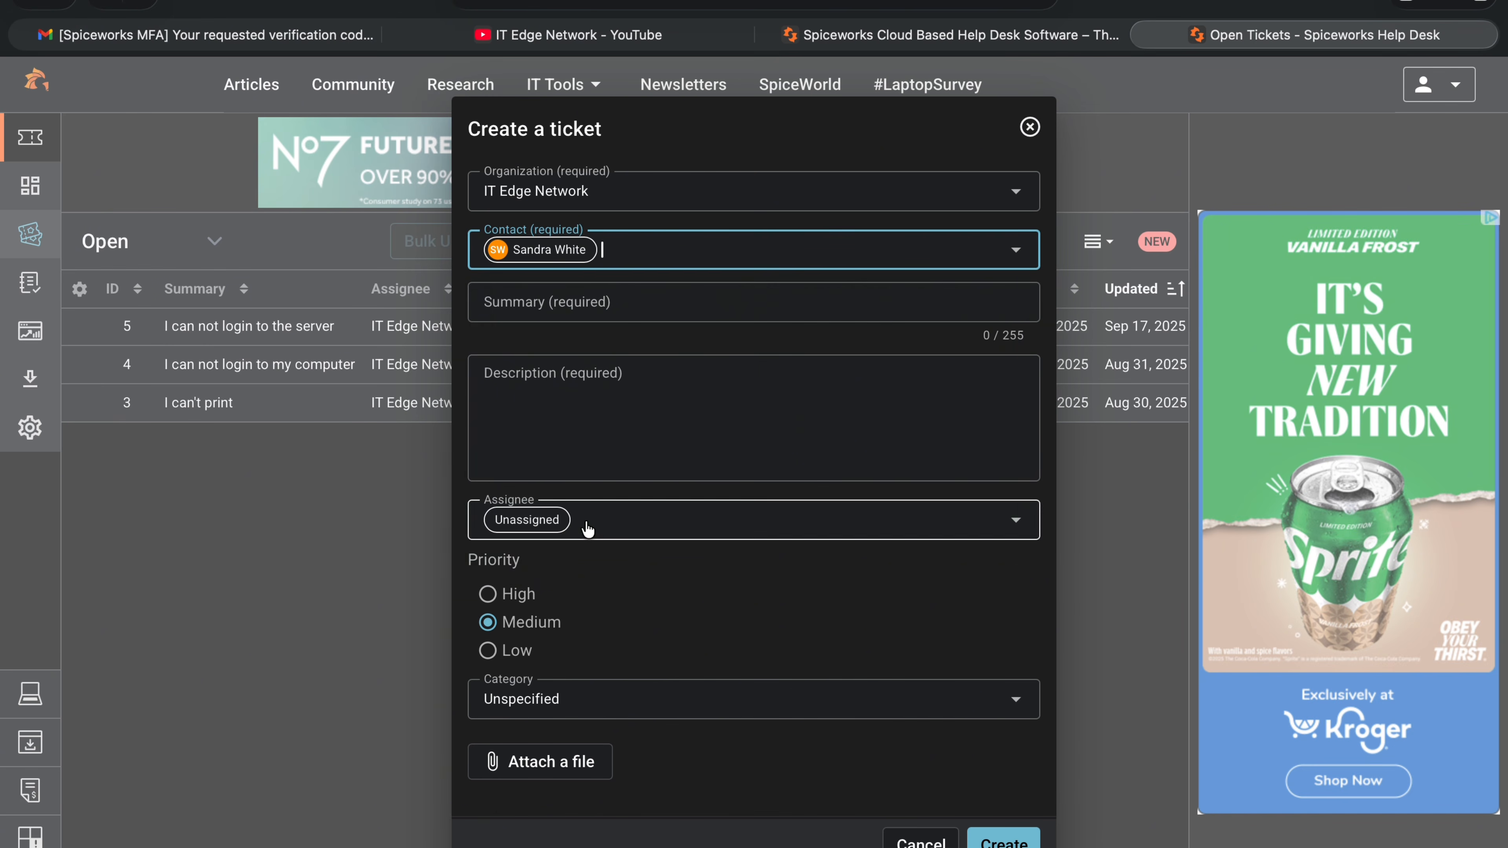
click(725, 305)
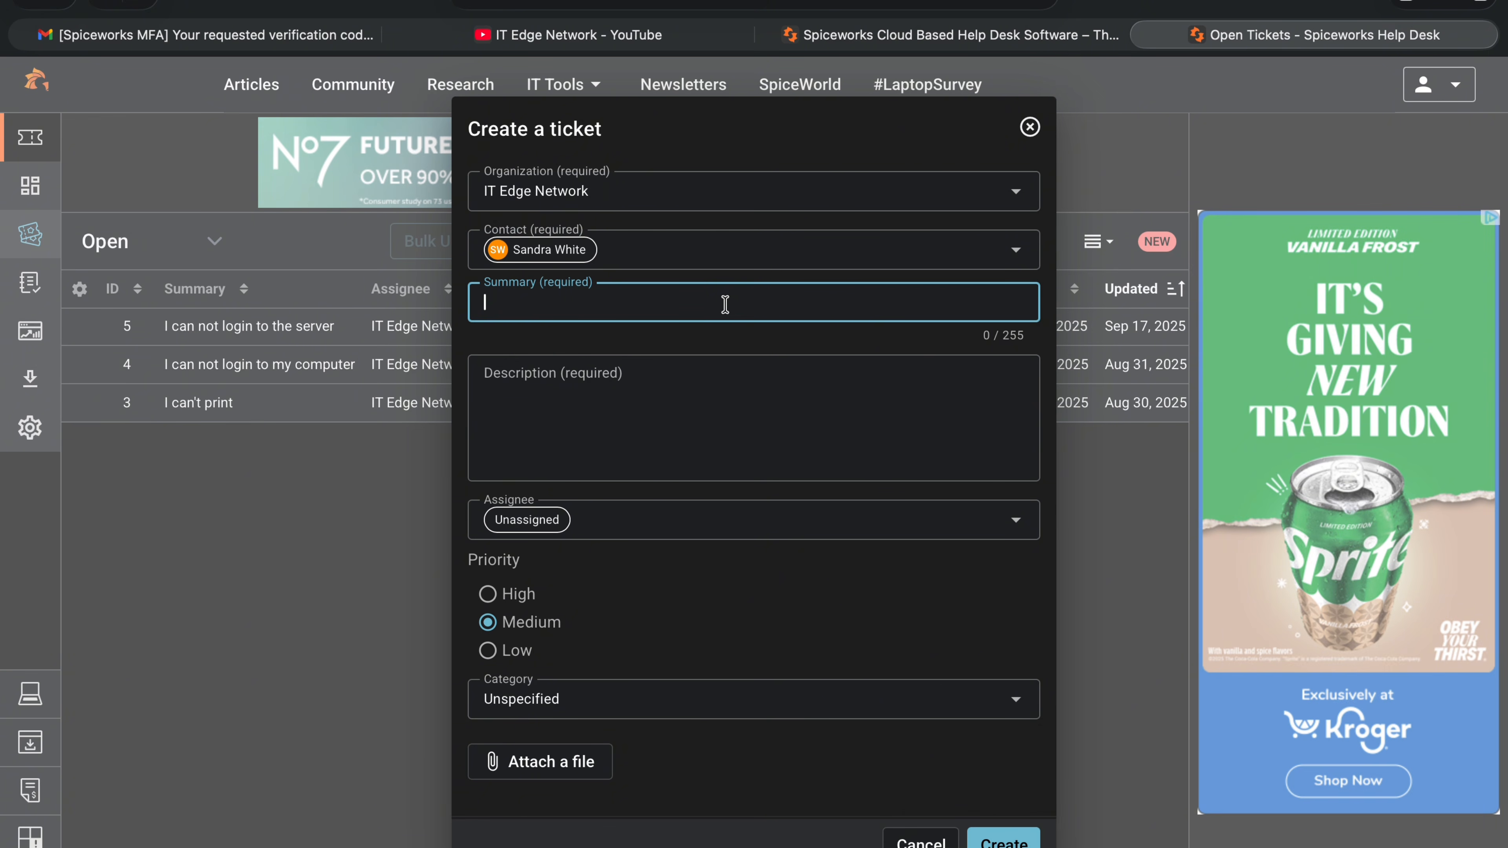
text(My mouse is not working)
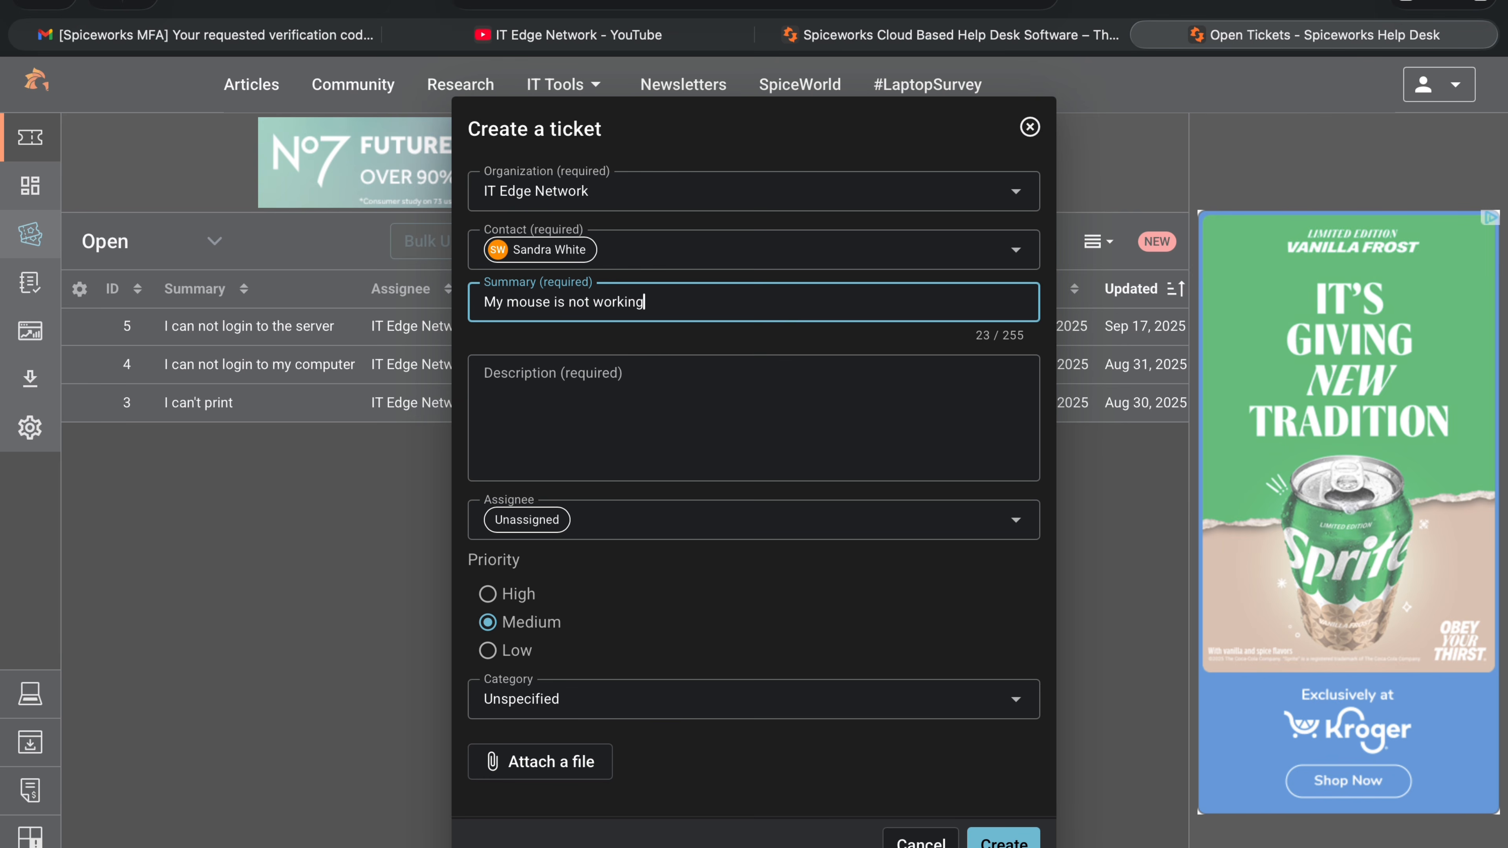
click(601, 389)
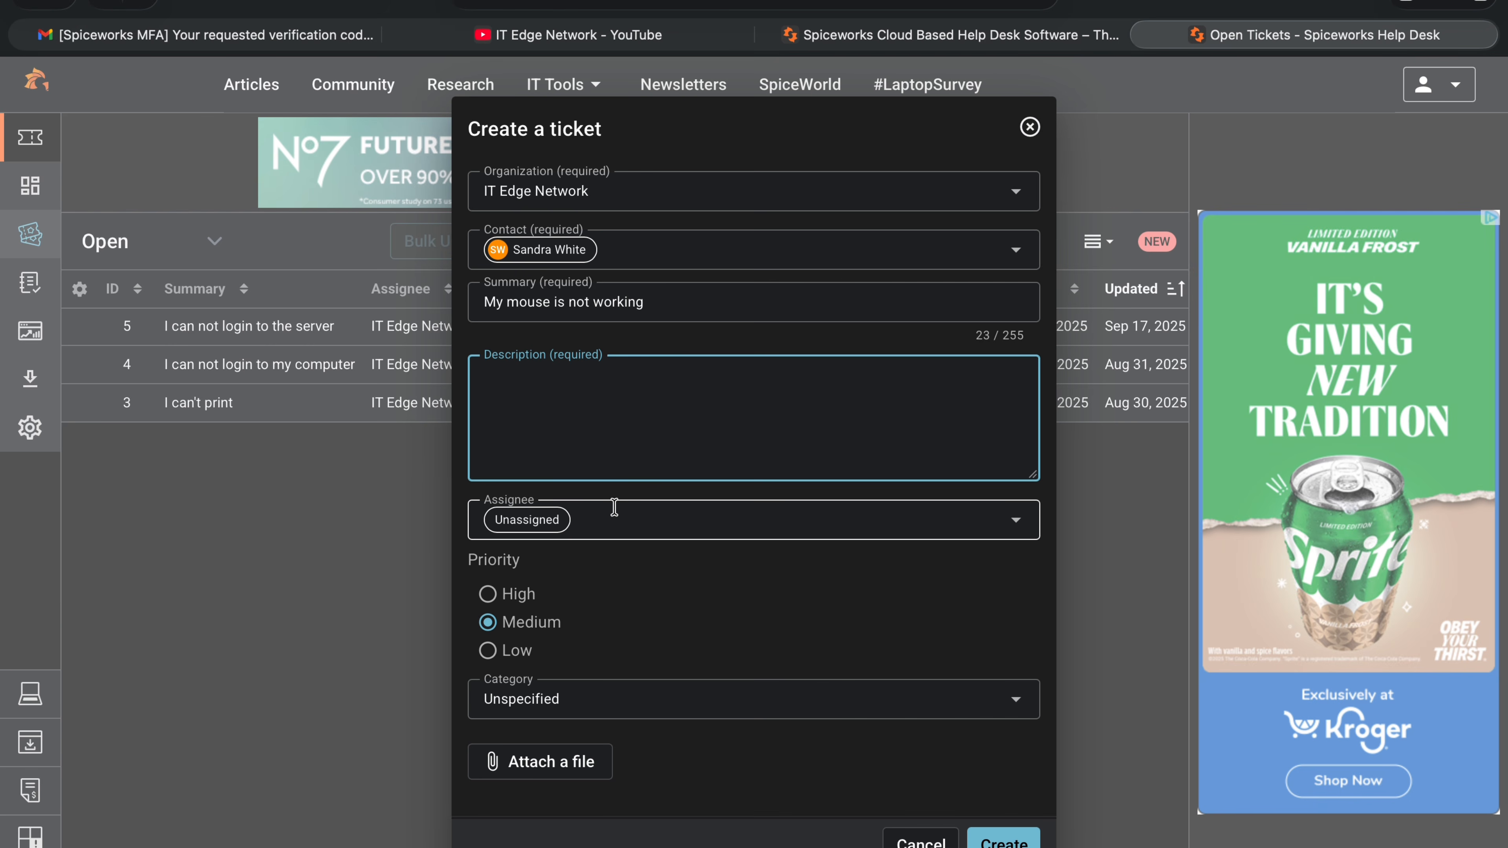
text(T)
key(BackSpace)
text(My mouse is nto working )
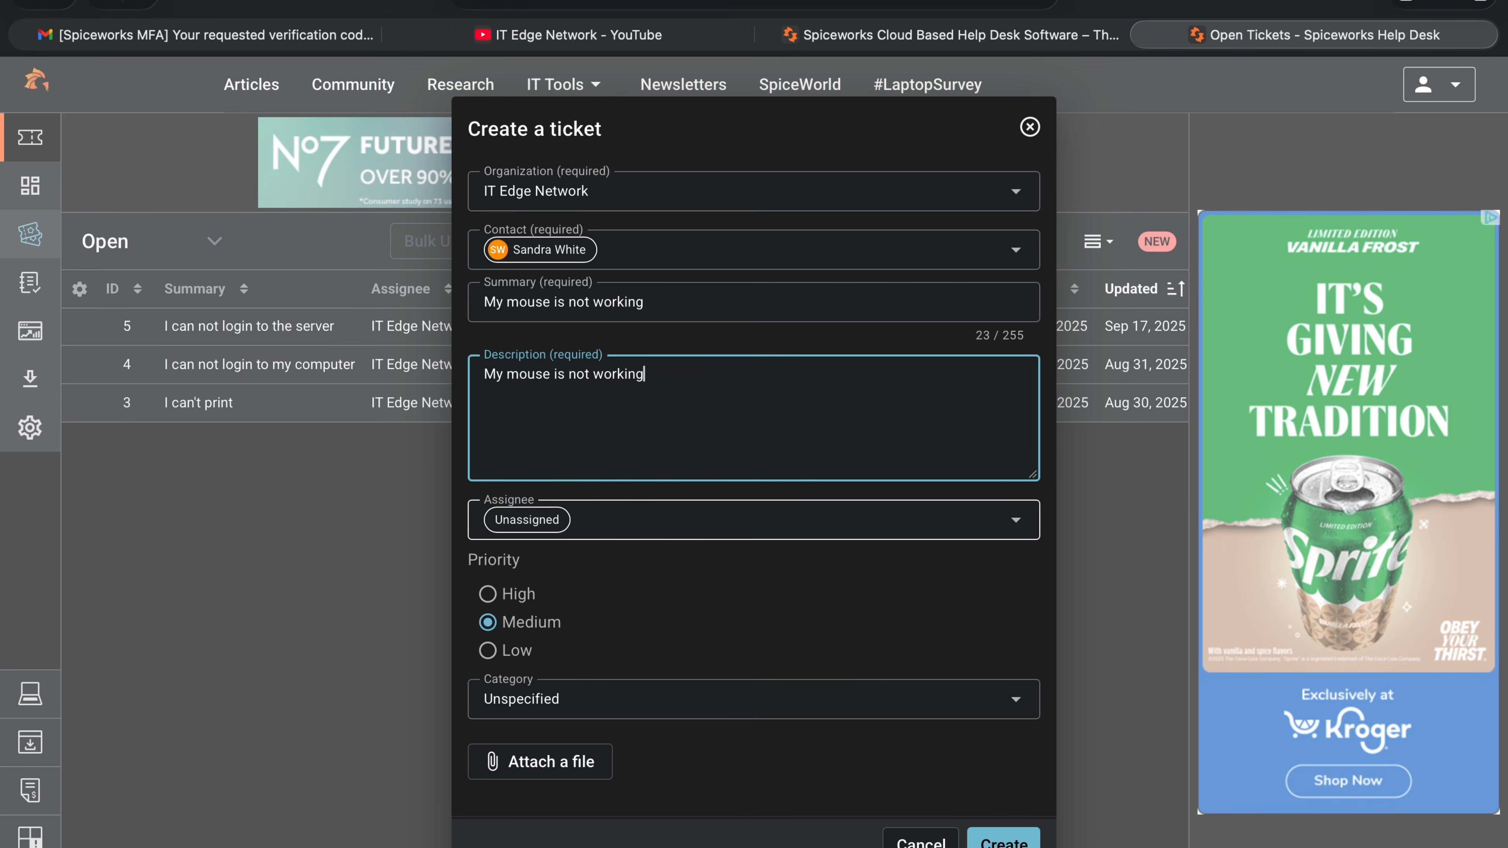
text(. It was working)
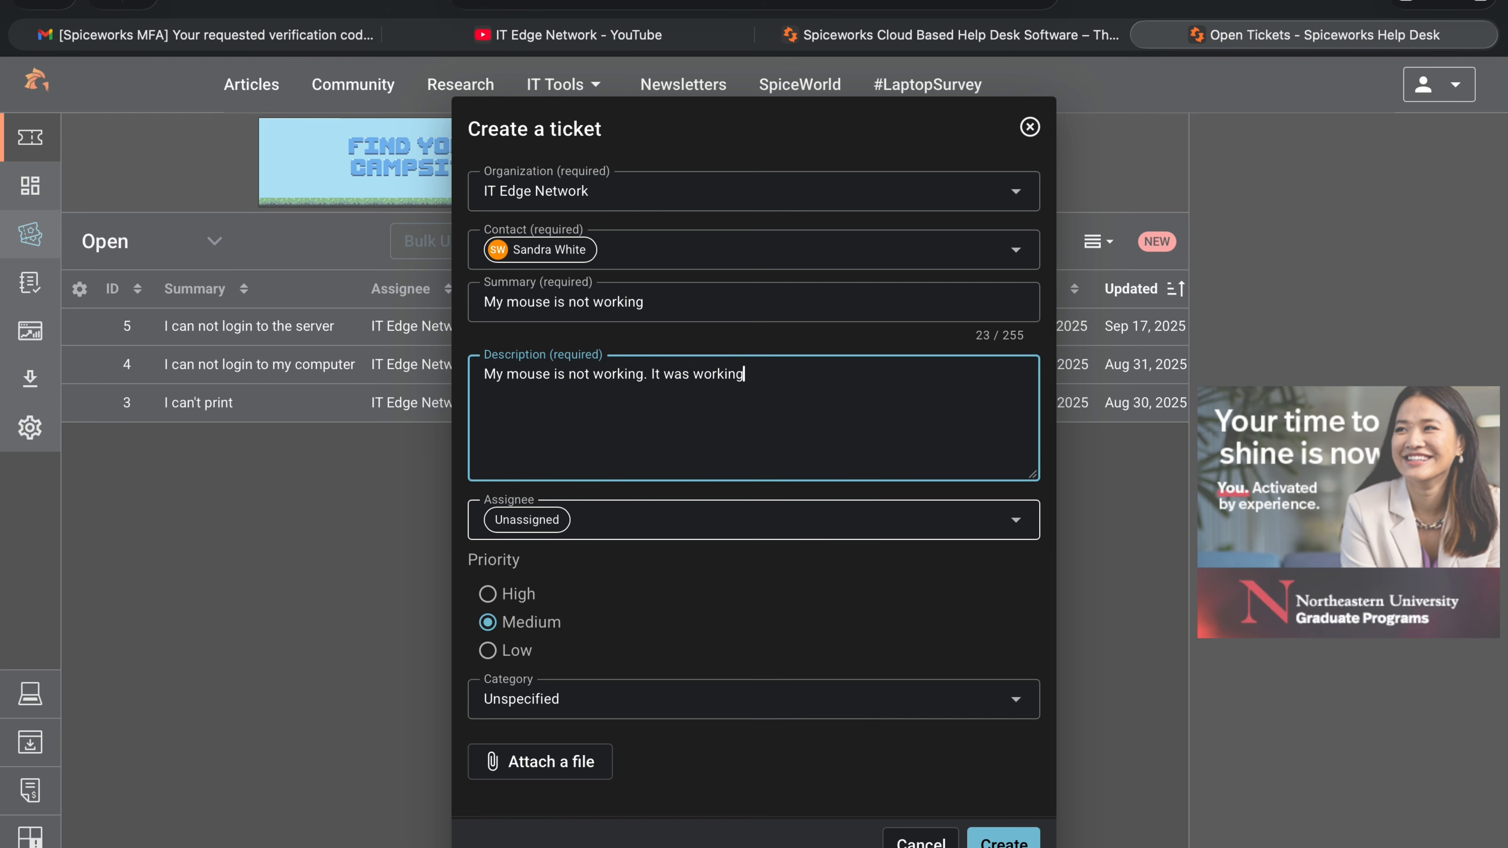
text( this morning)
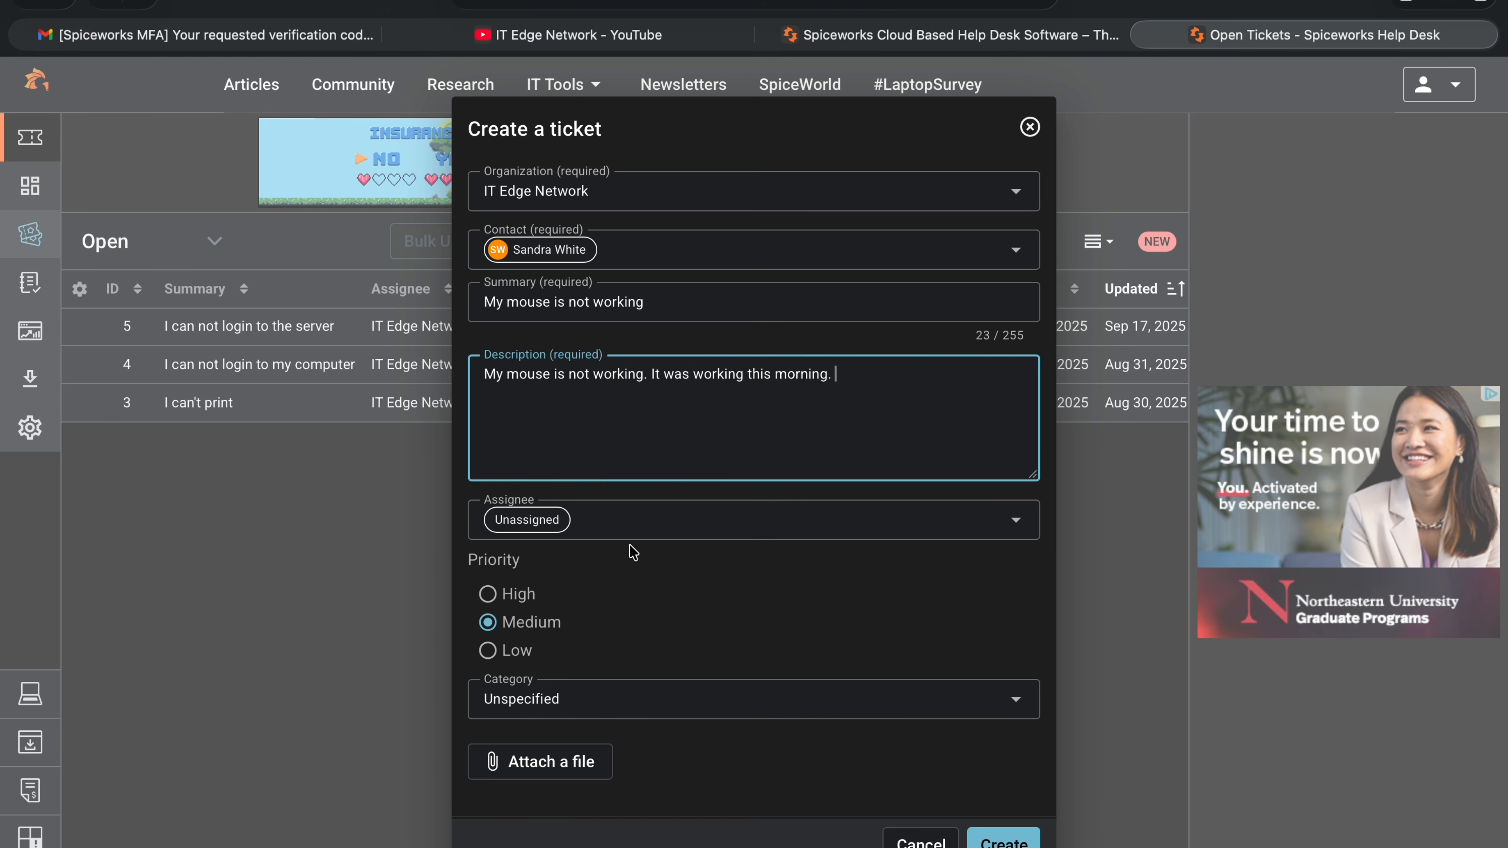
Assign the ticket to the first listed manager and set its priority to High.
click(700, 526)
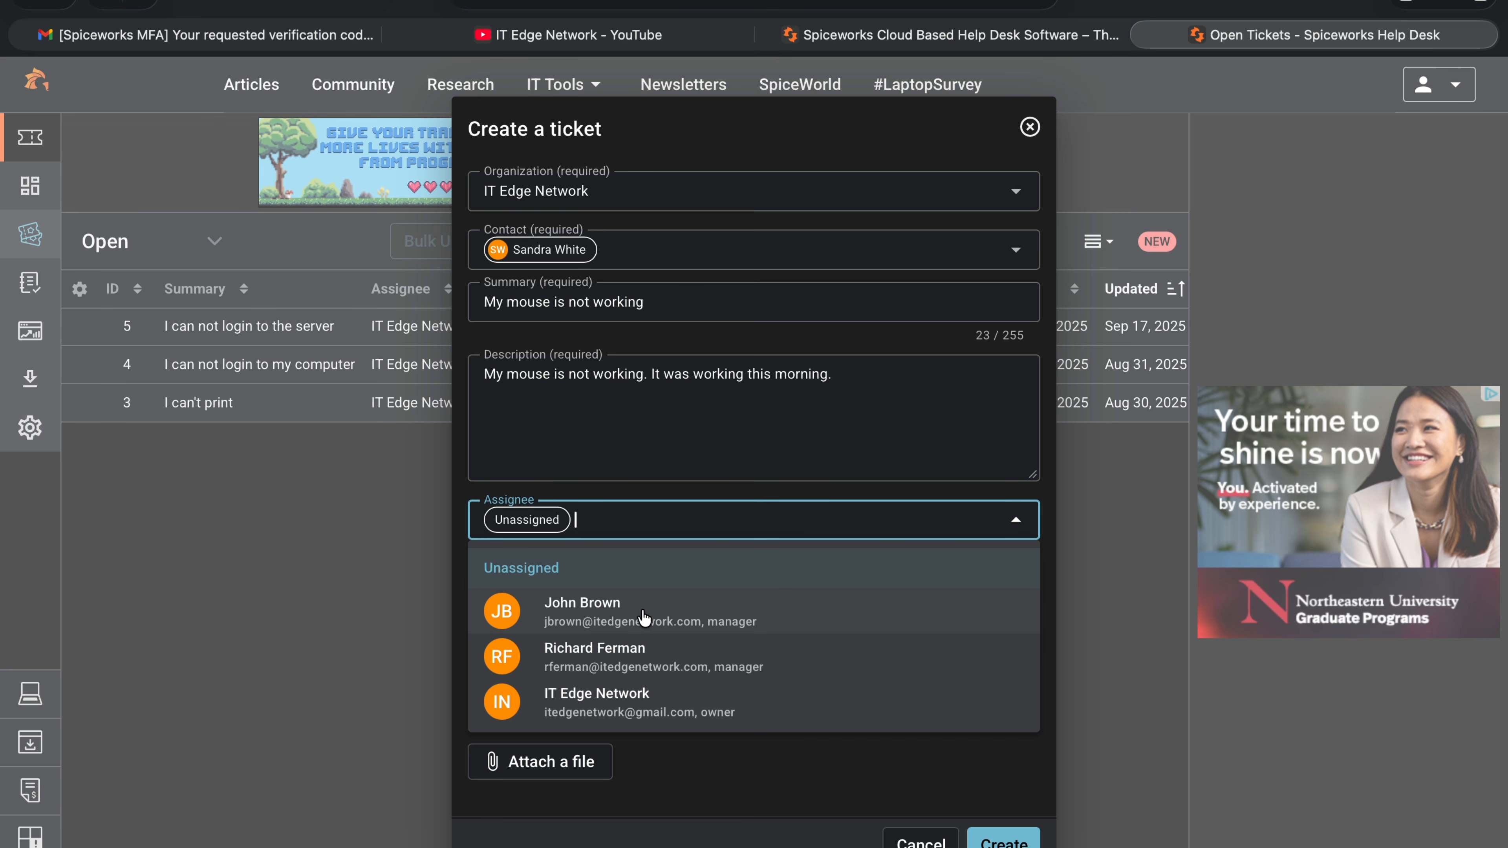
click(609, 615)
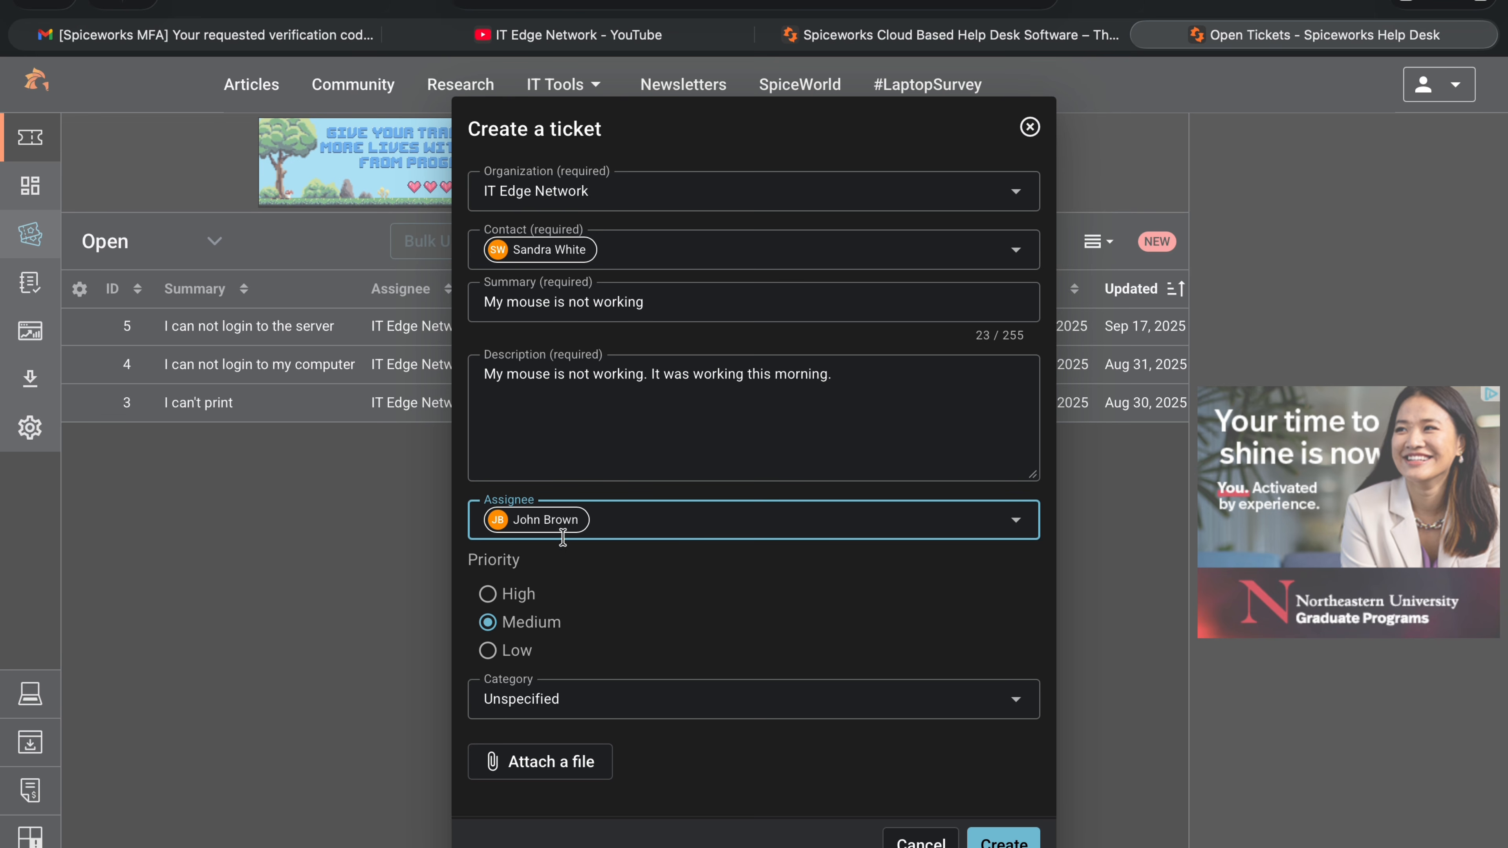
click(692, 527)
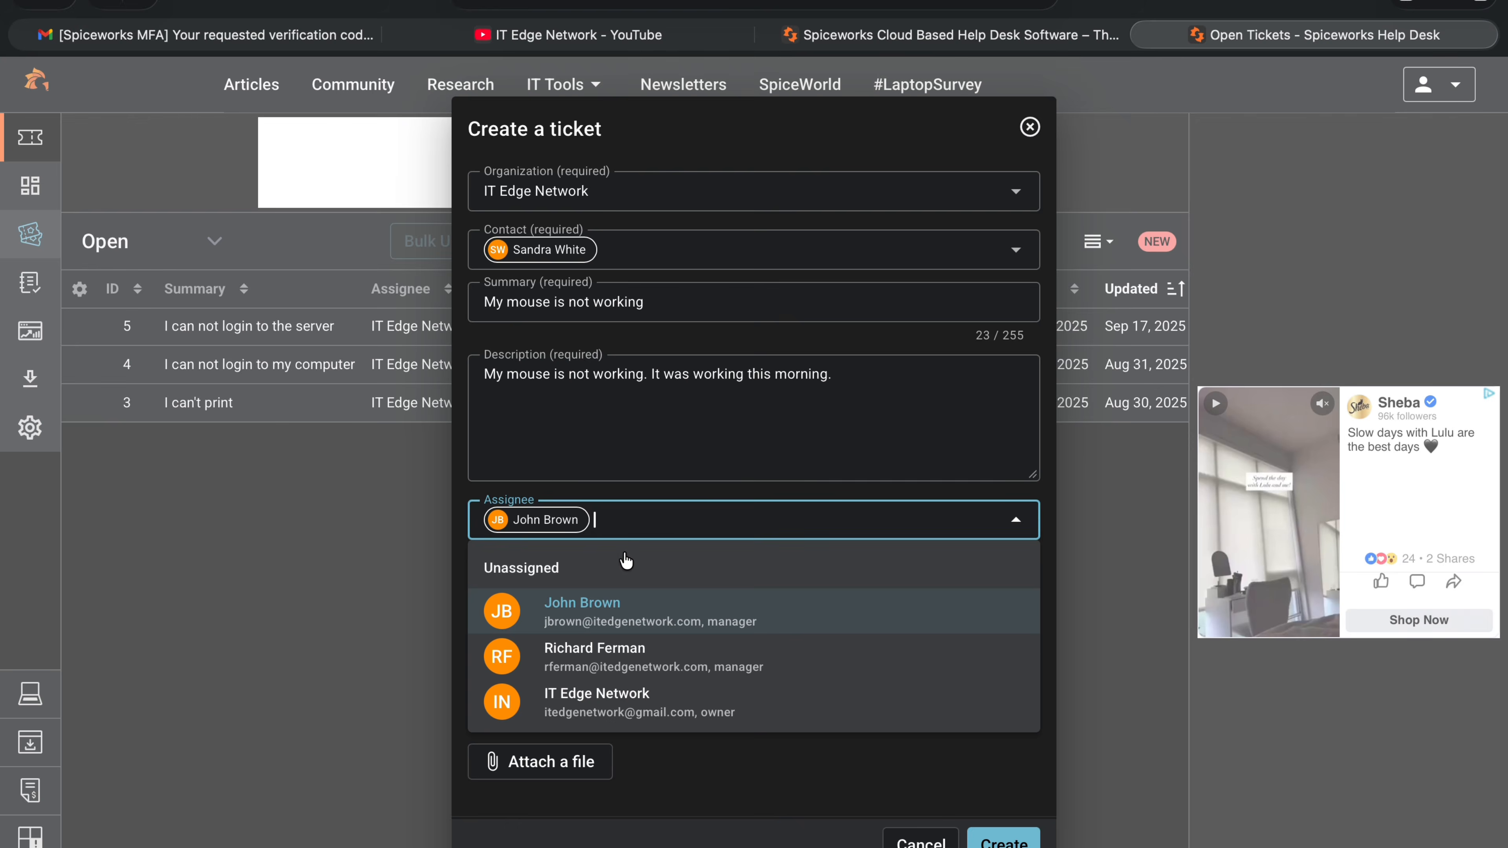
click(606, 615)
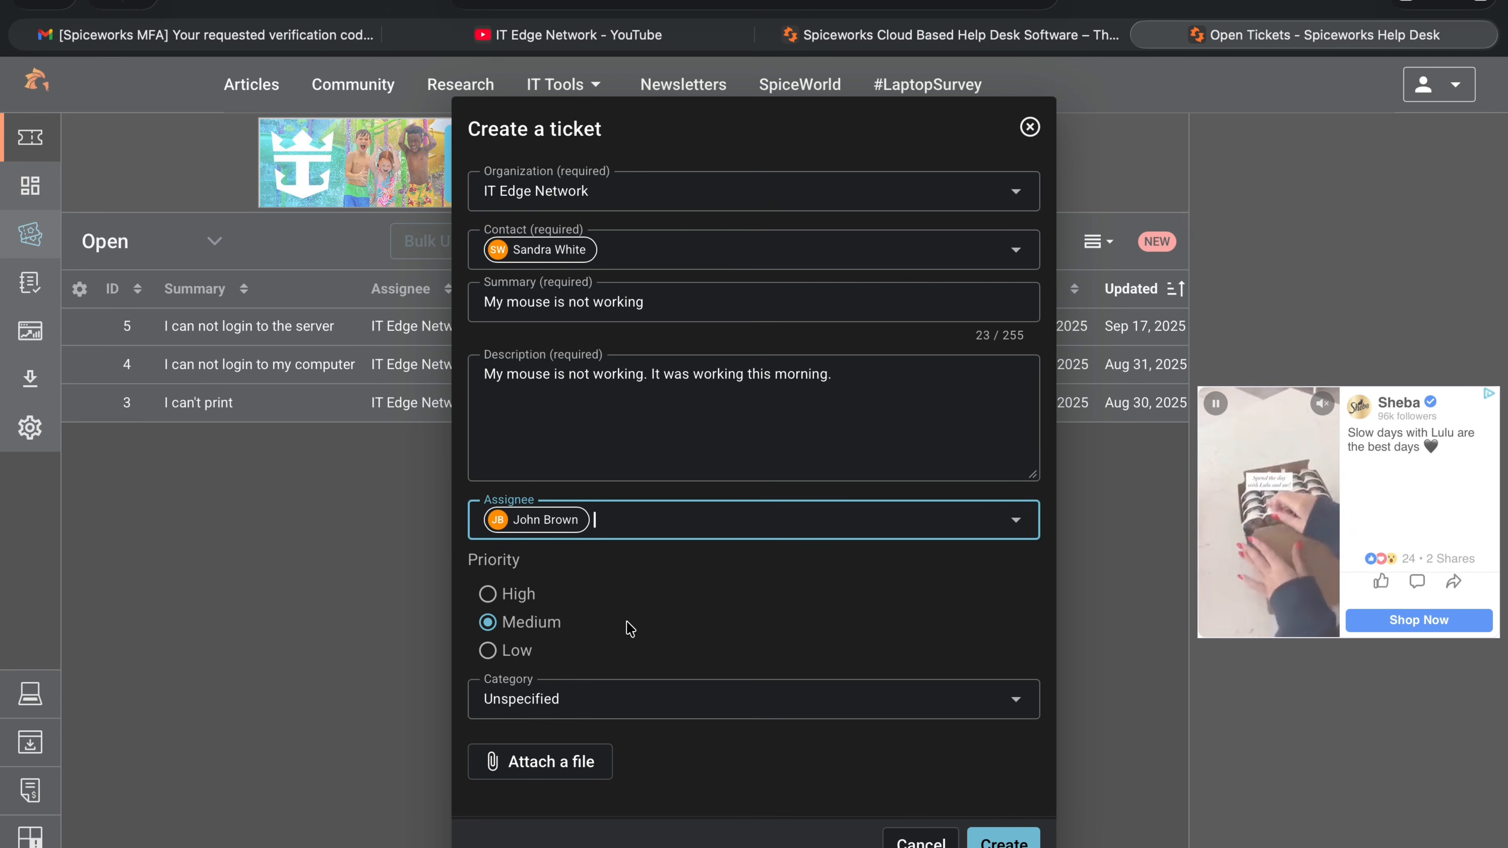
click(487, 594)
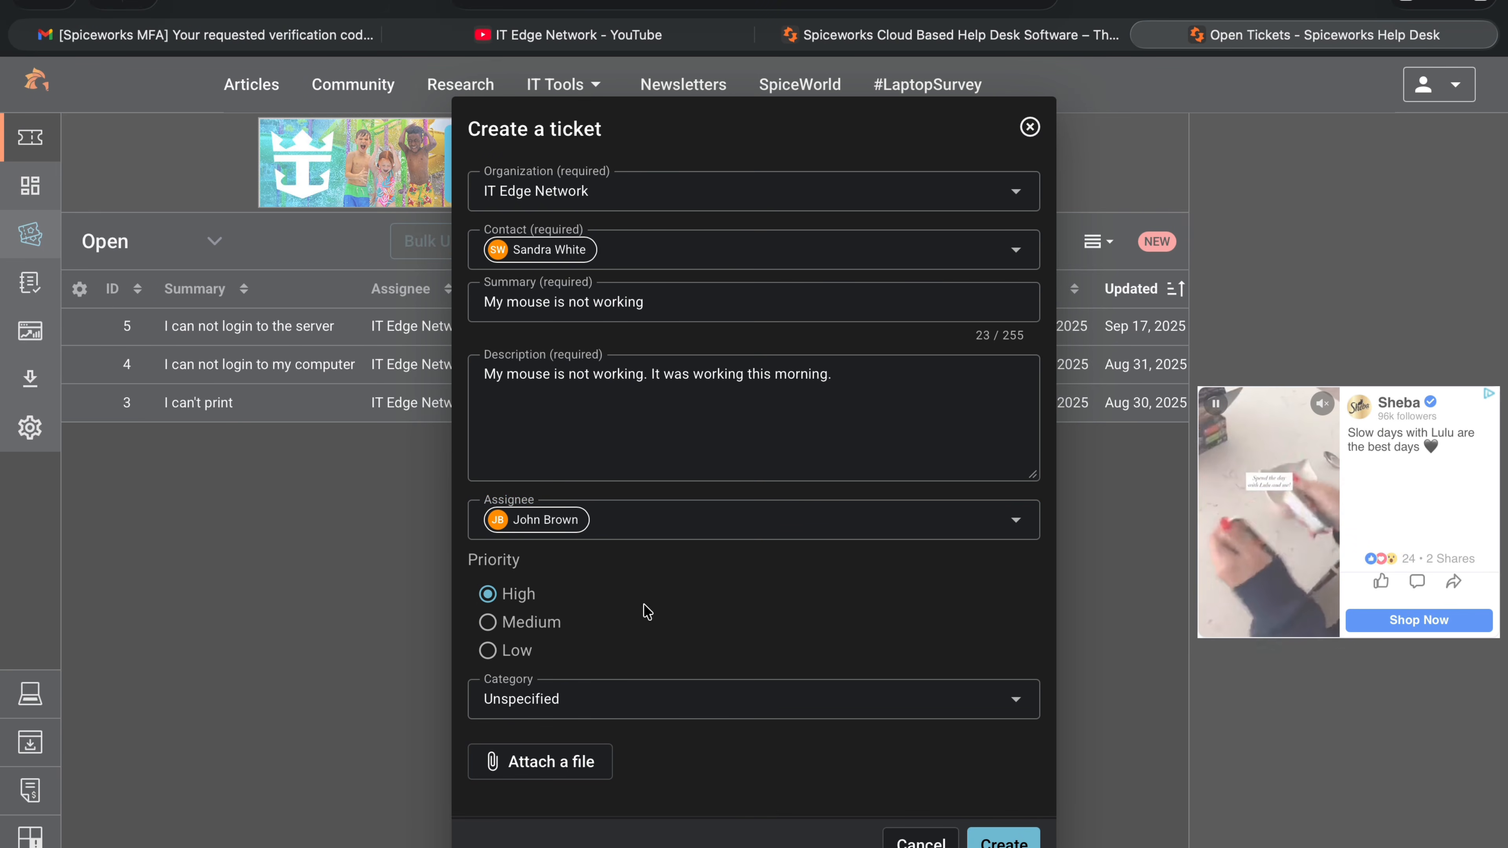
click(579, 703)
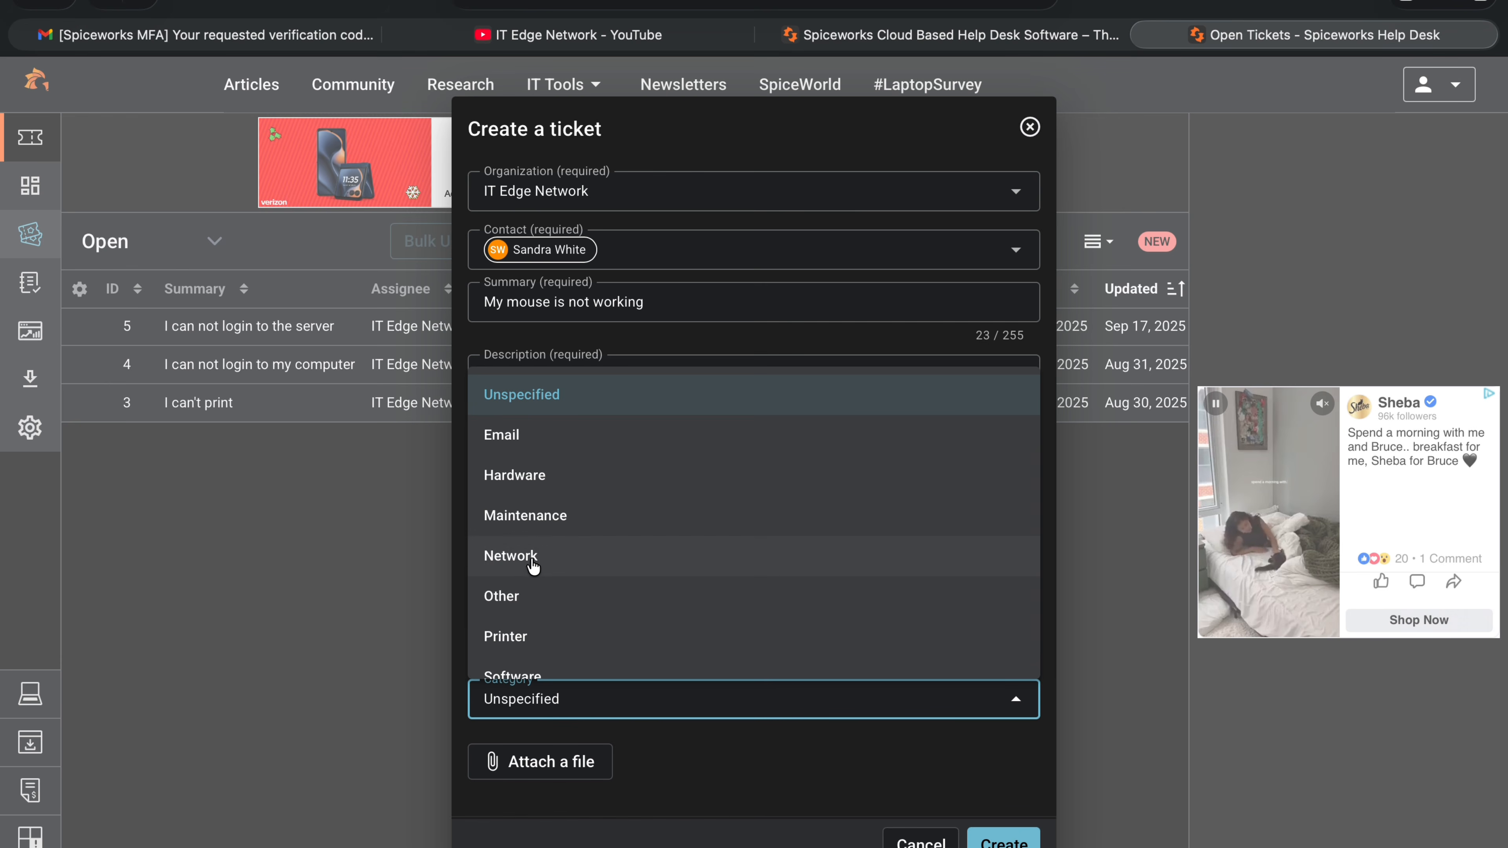
Choose Hardware as the ticket category and create the ticket.
scroll(573, 619, down, 1)
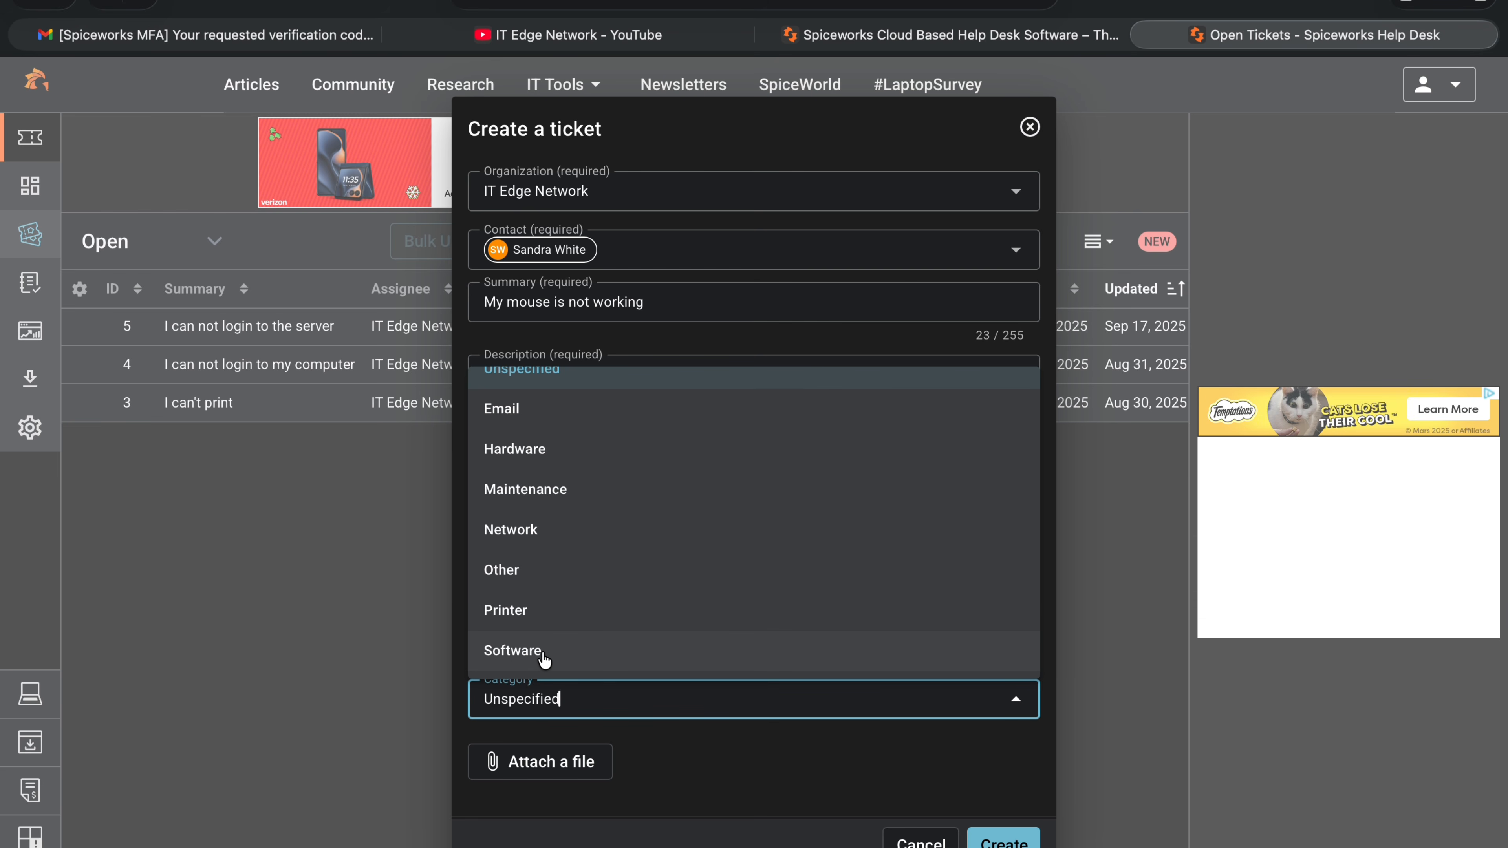
scroll(562, 483, up, 1)
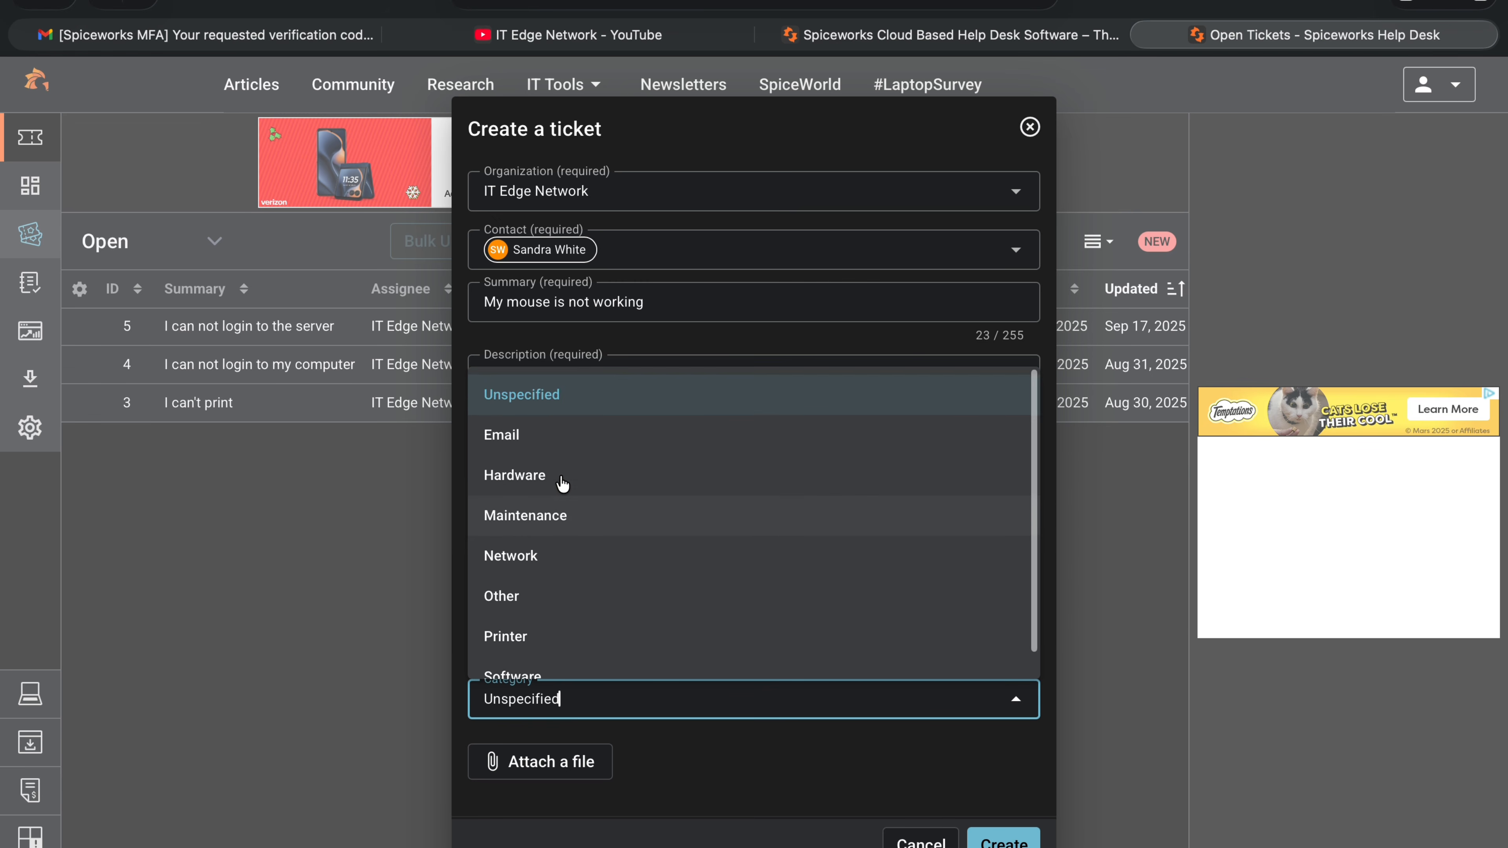
scroll(562, 483, down, 1)
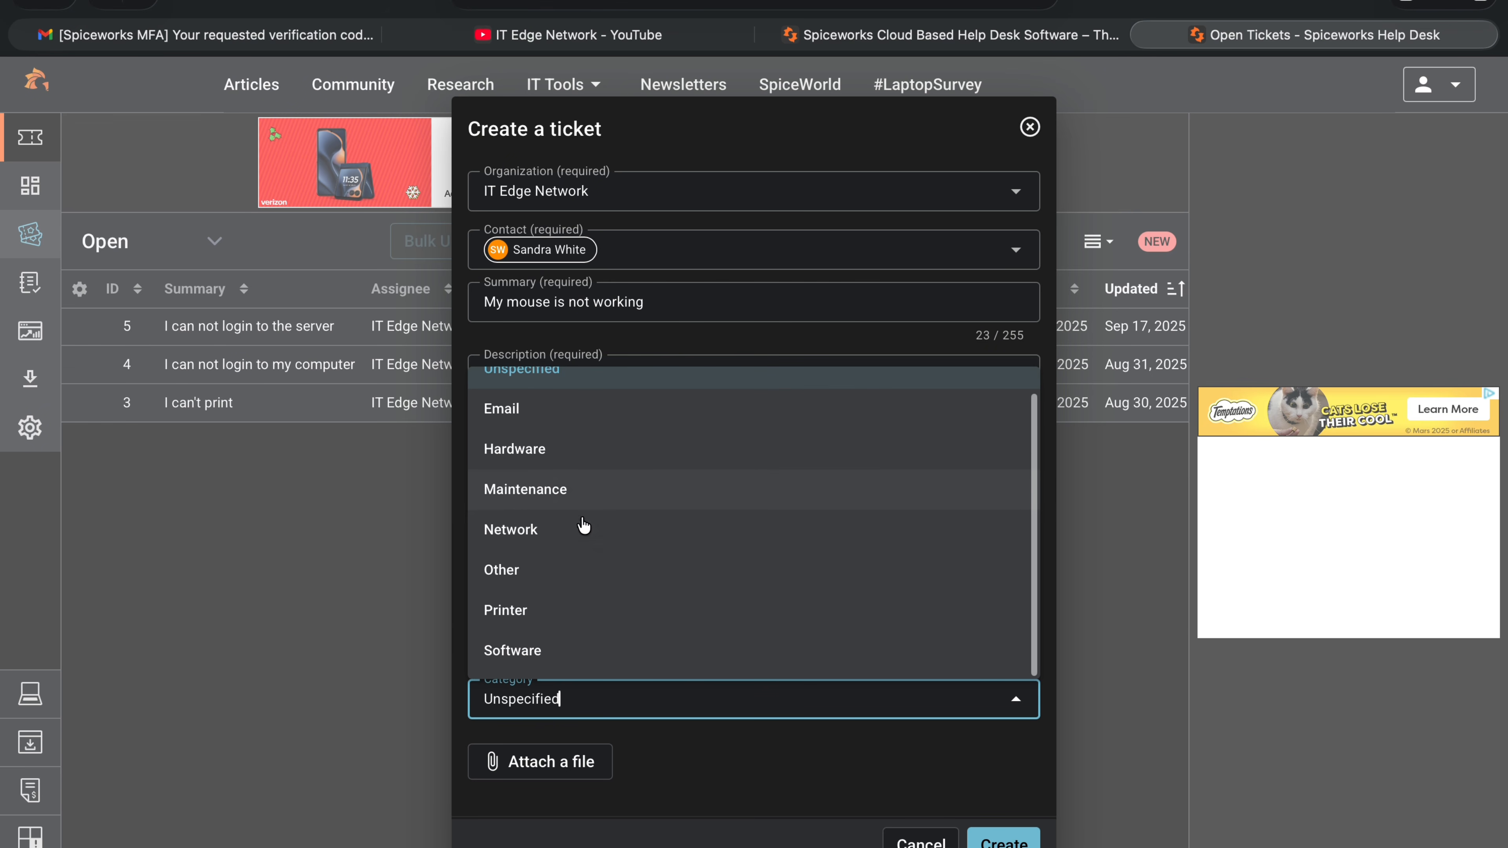
click(543, 456)
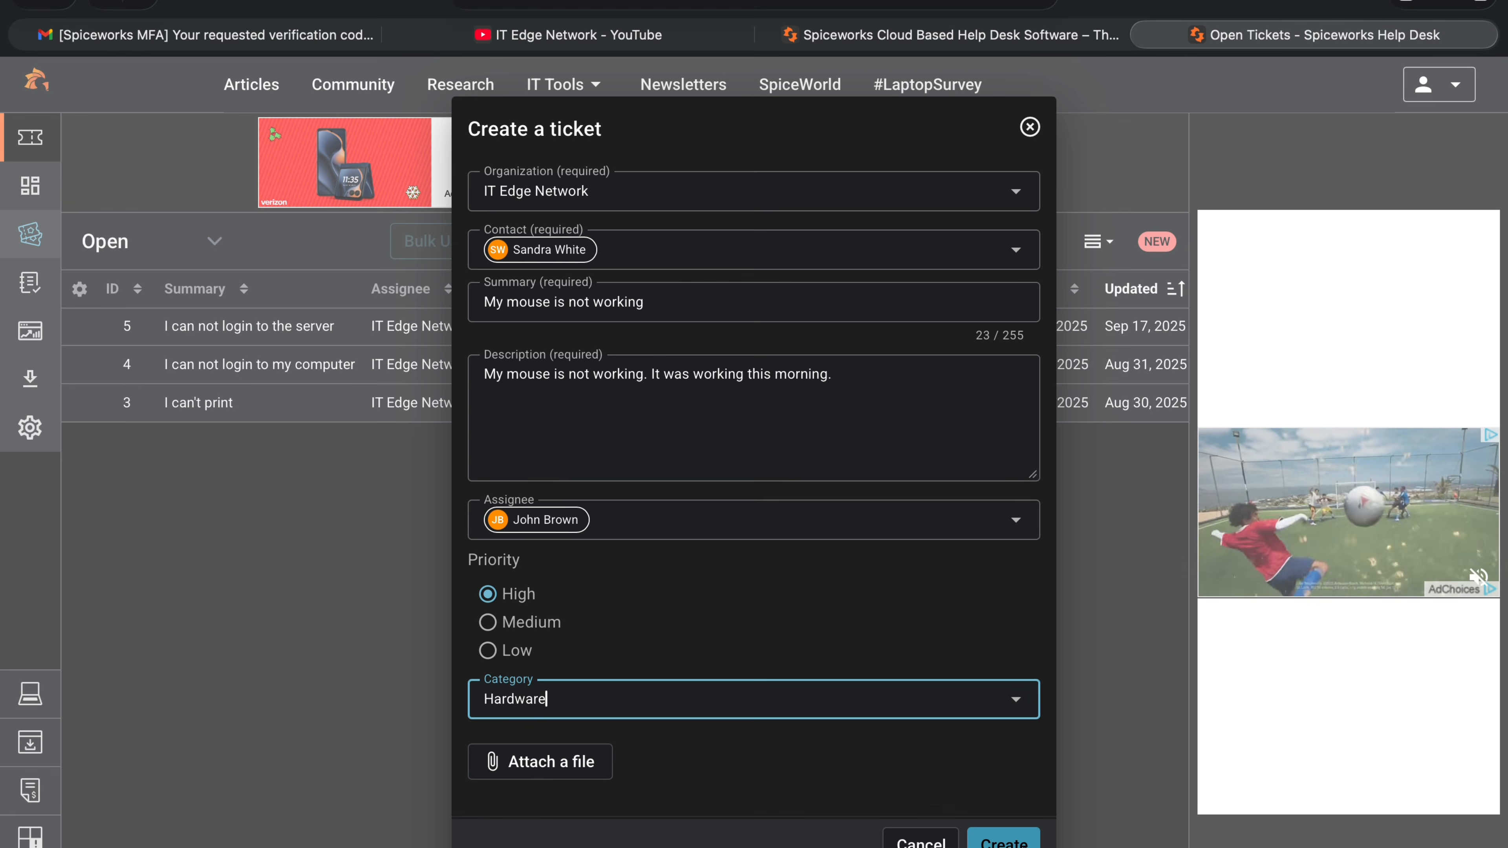
click(1005, 840)
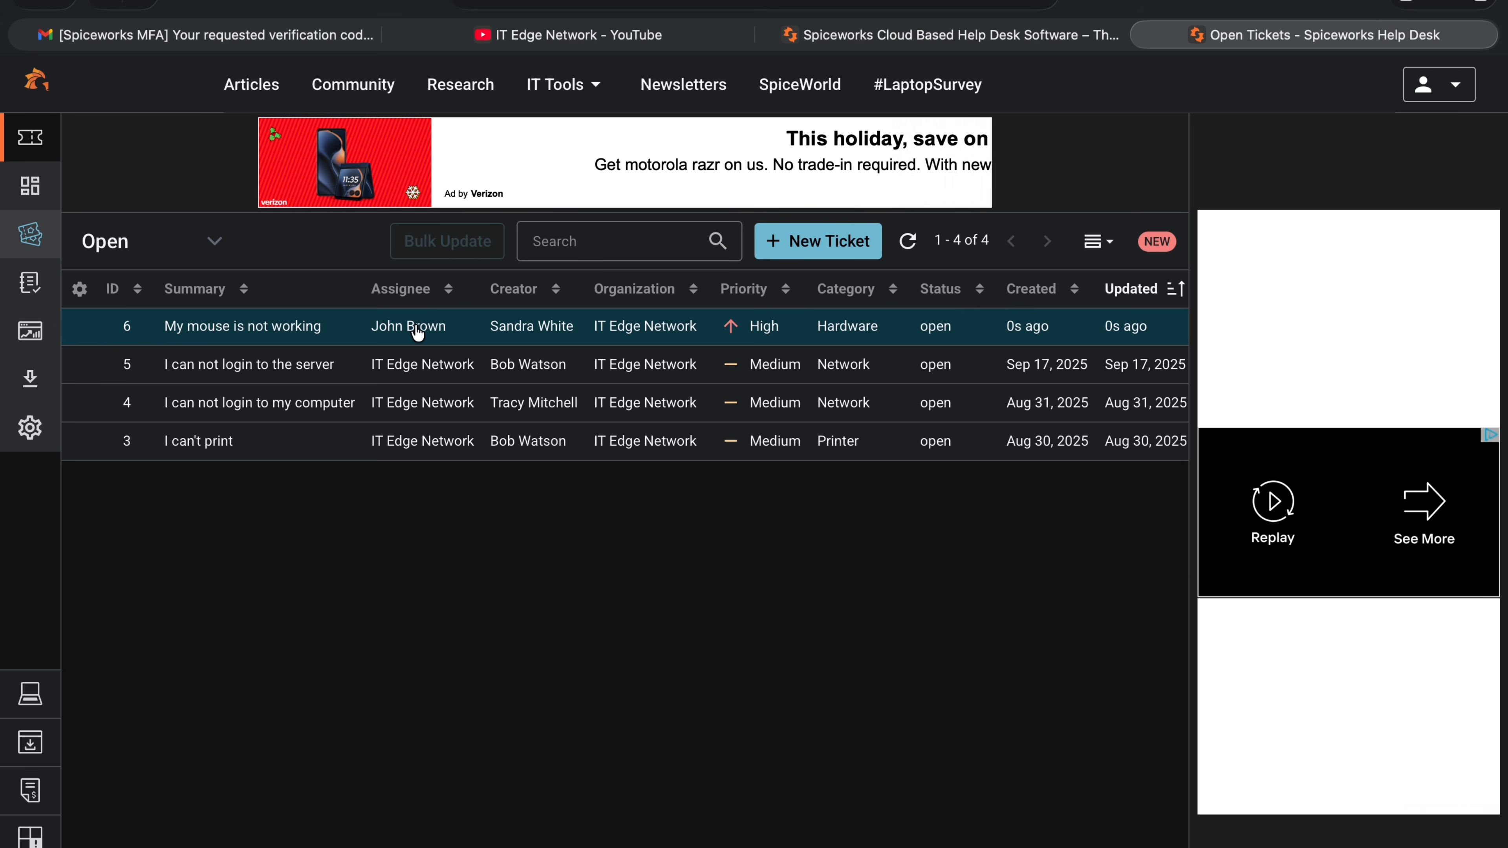
Open ticket #6 'My mouse is not working' to view its details.
click(291, 332)
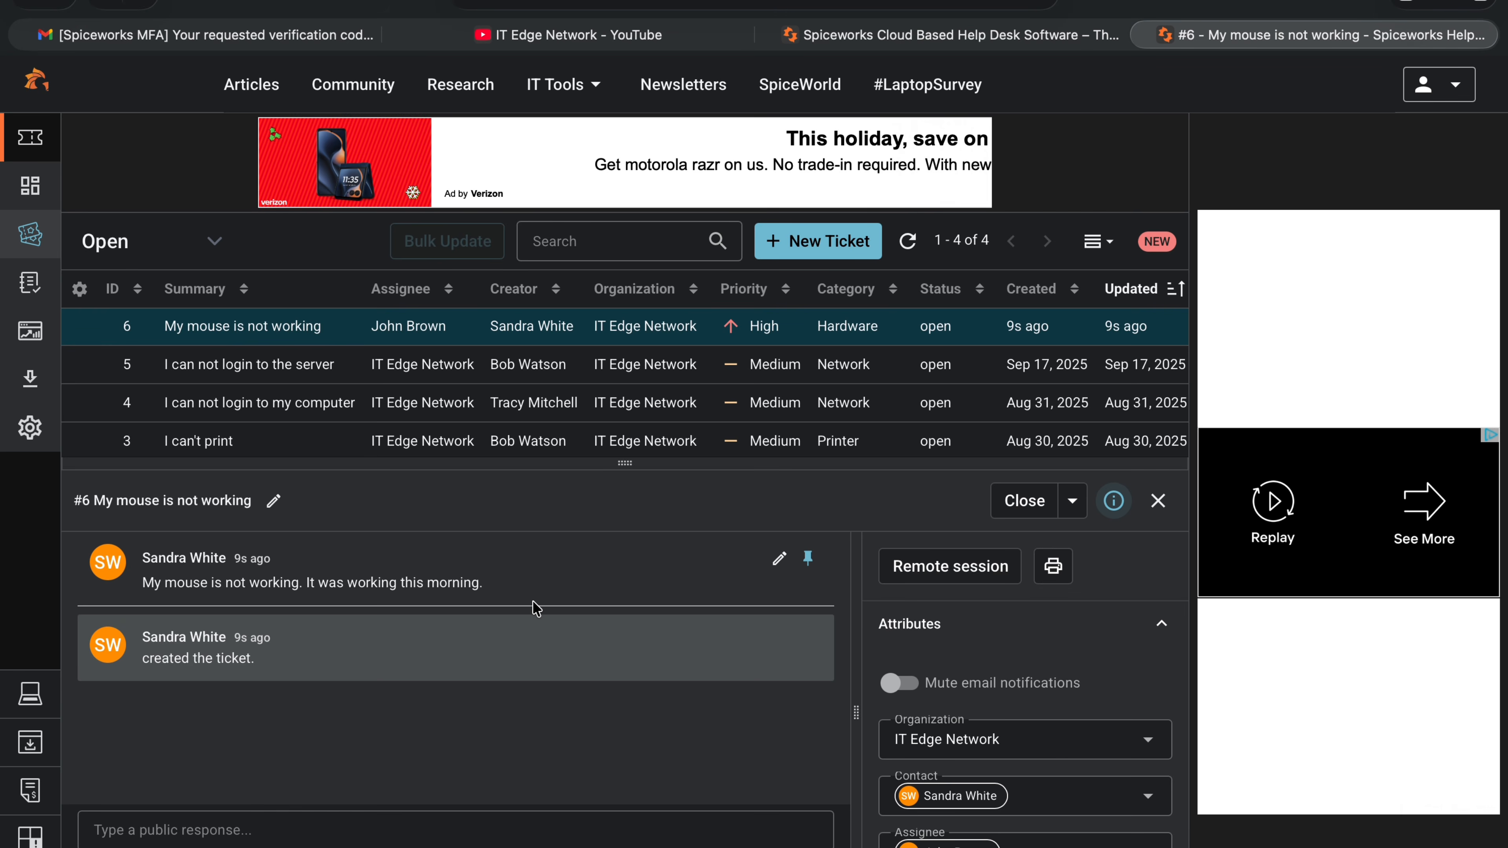
click(202, 832)
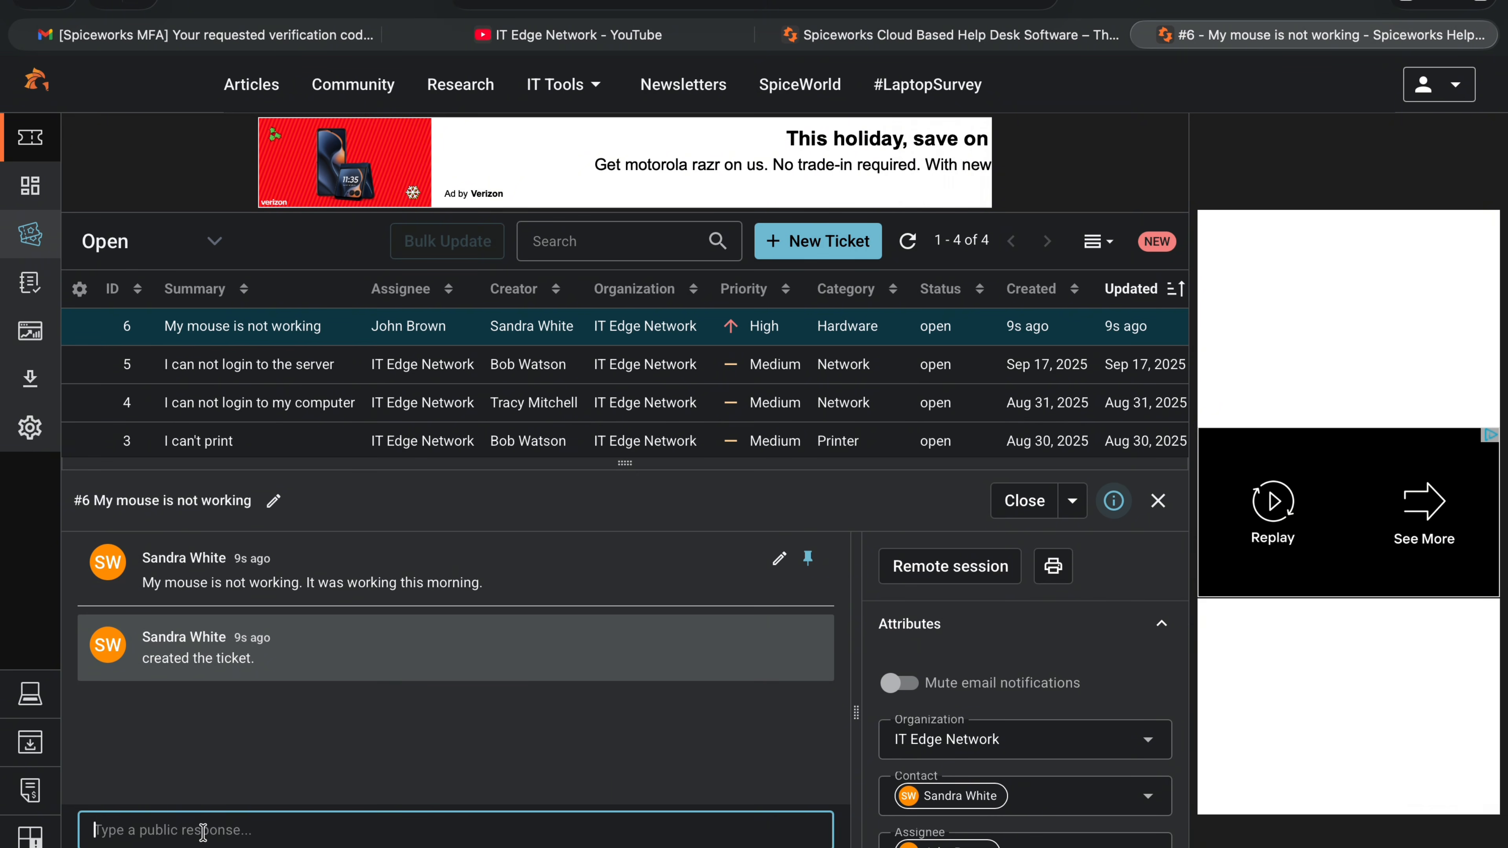
Post 'I replaced the mouse. Everything is working.' on ticket #6, close it, and dismiss the panel.
text(I worked)
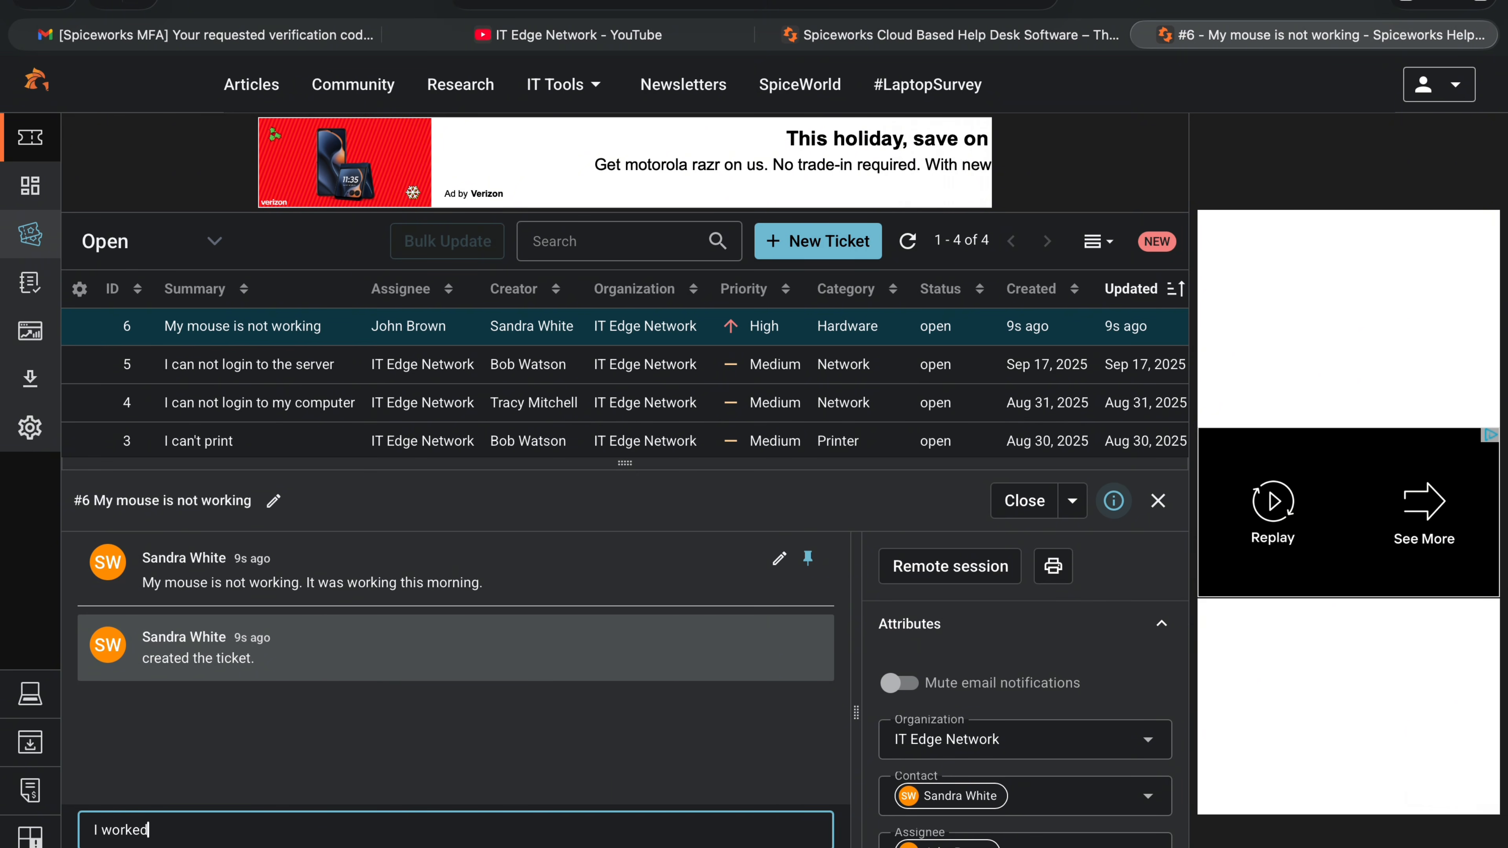
key(BackSpace)
key(BackSpace)
key(BackSpace)
text(the user. )
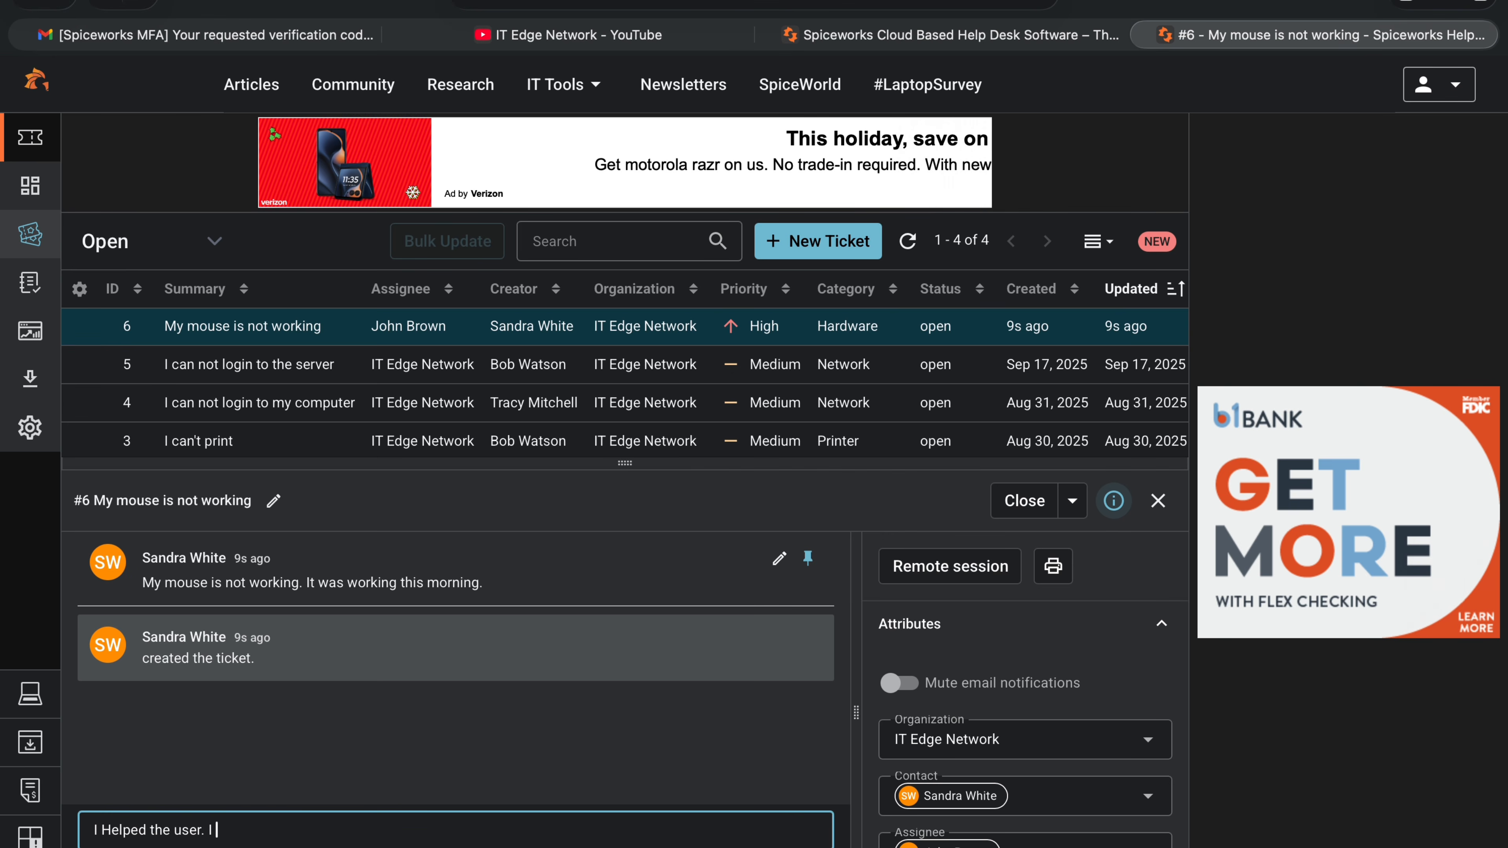
text(I replaced the mouse. Everything)
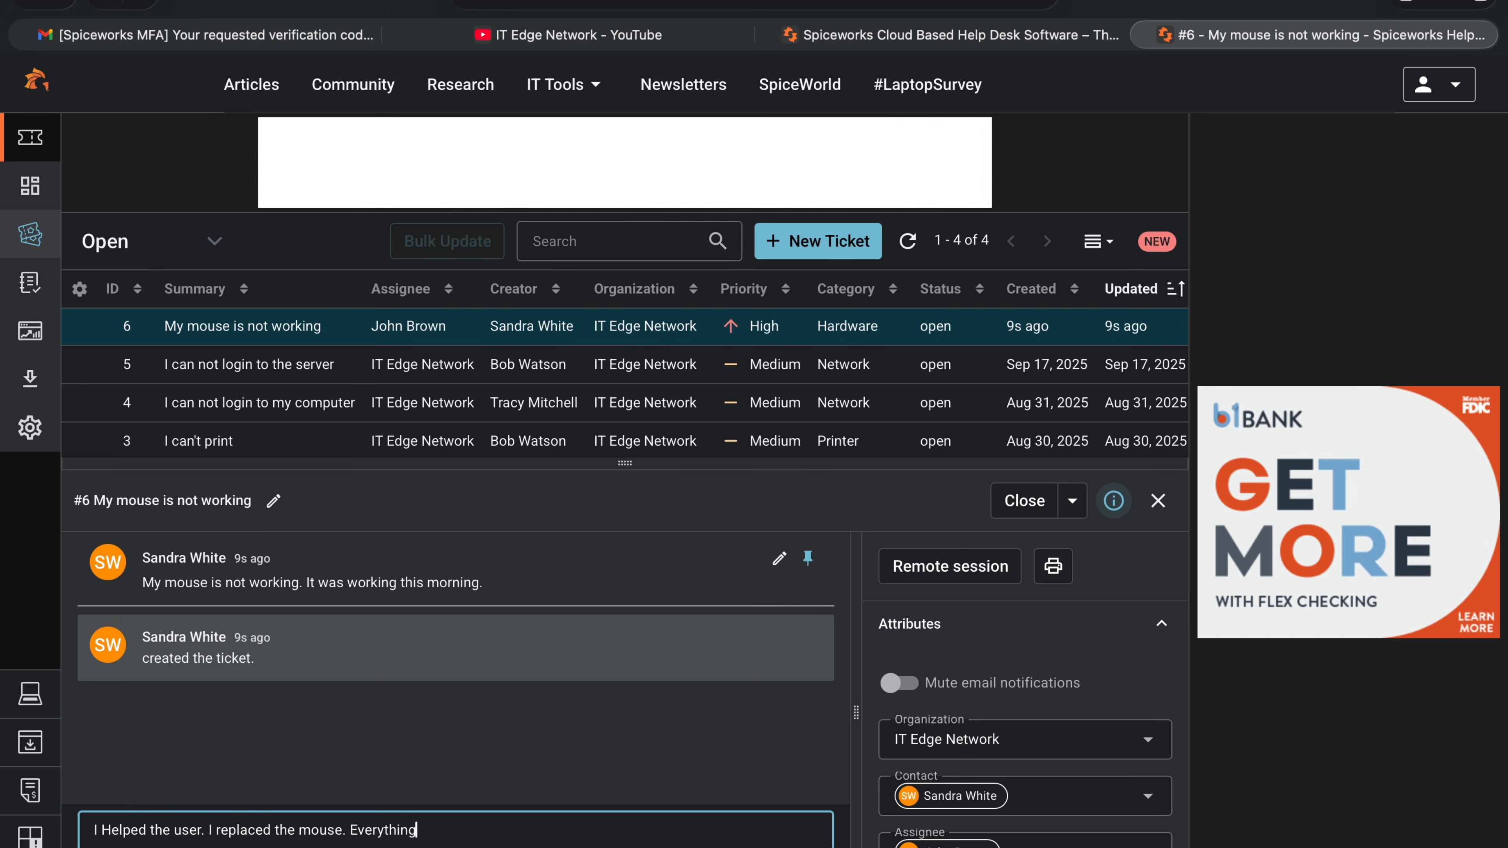
text( is working.)
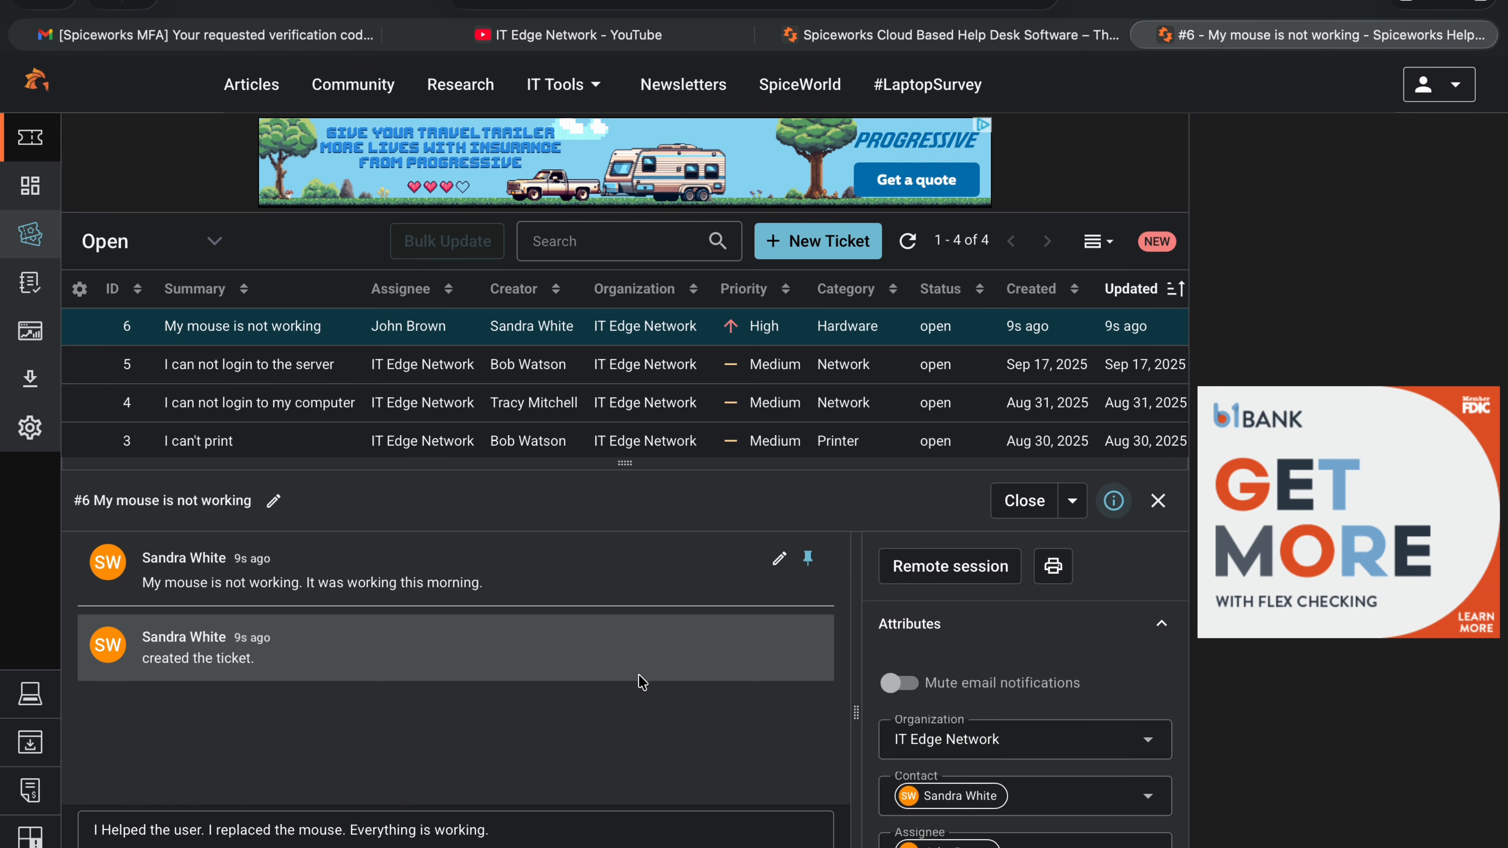
key(ctrl+Return)
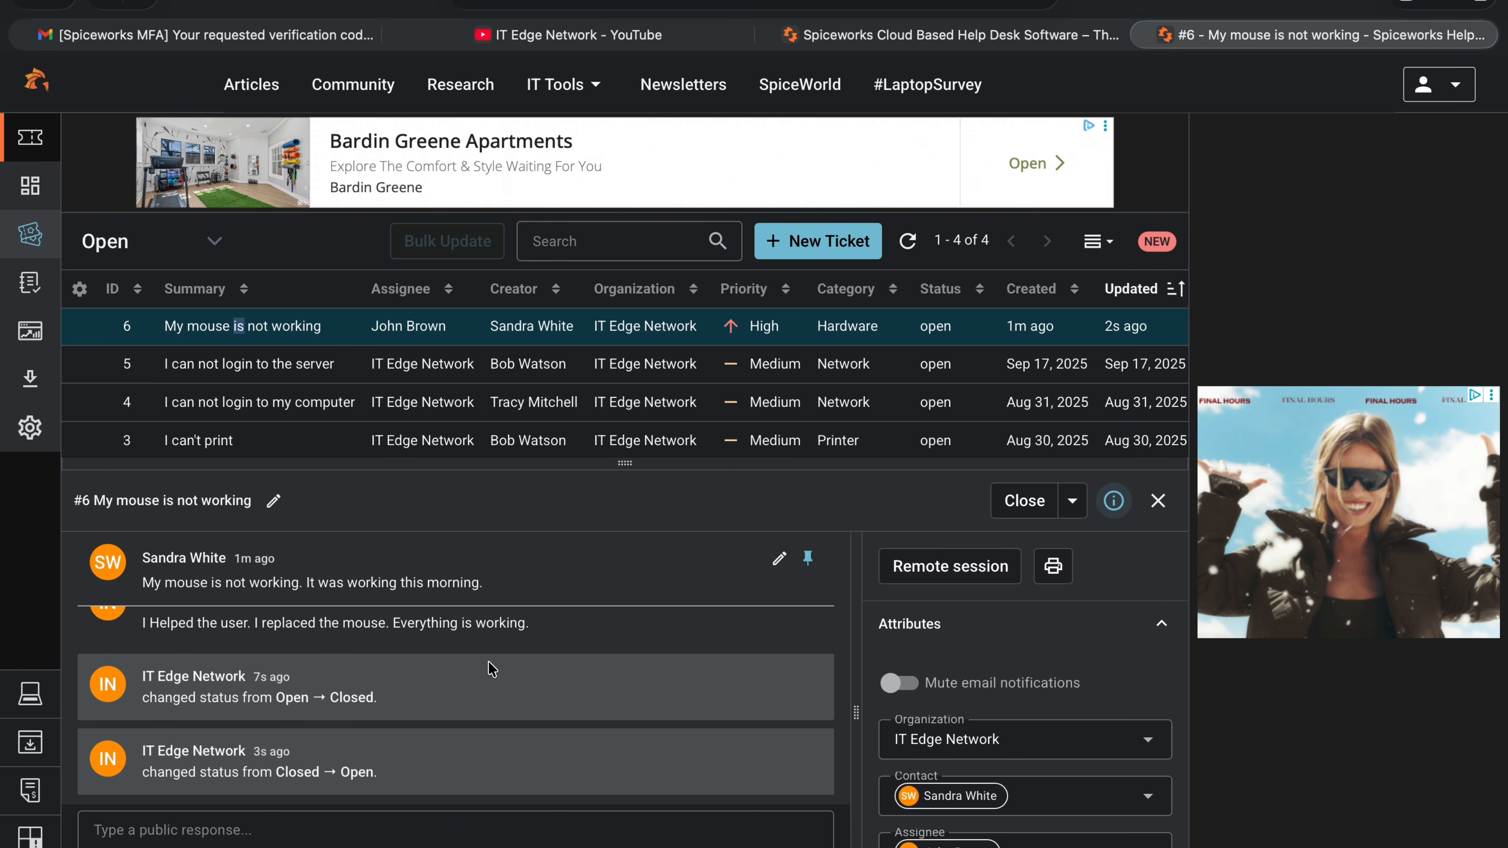
click(1030, 505)
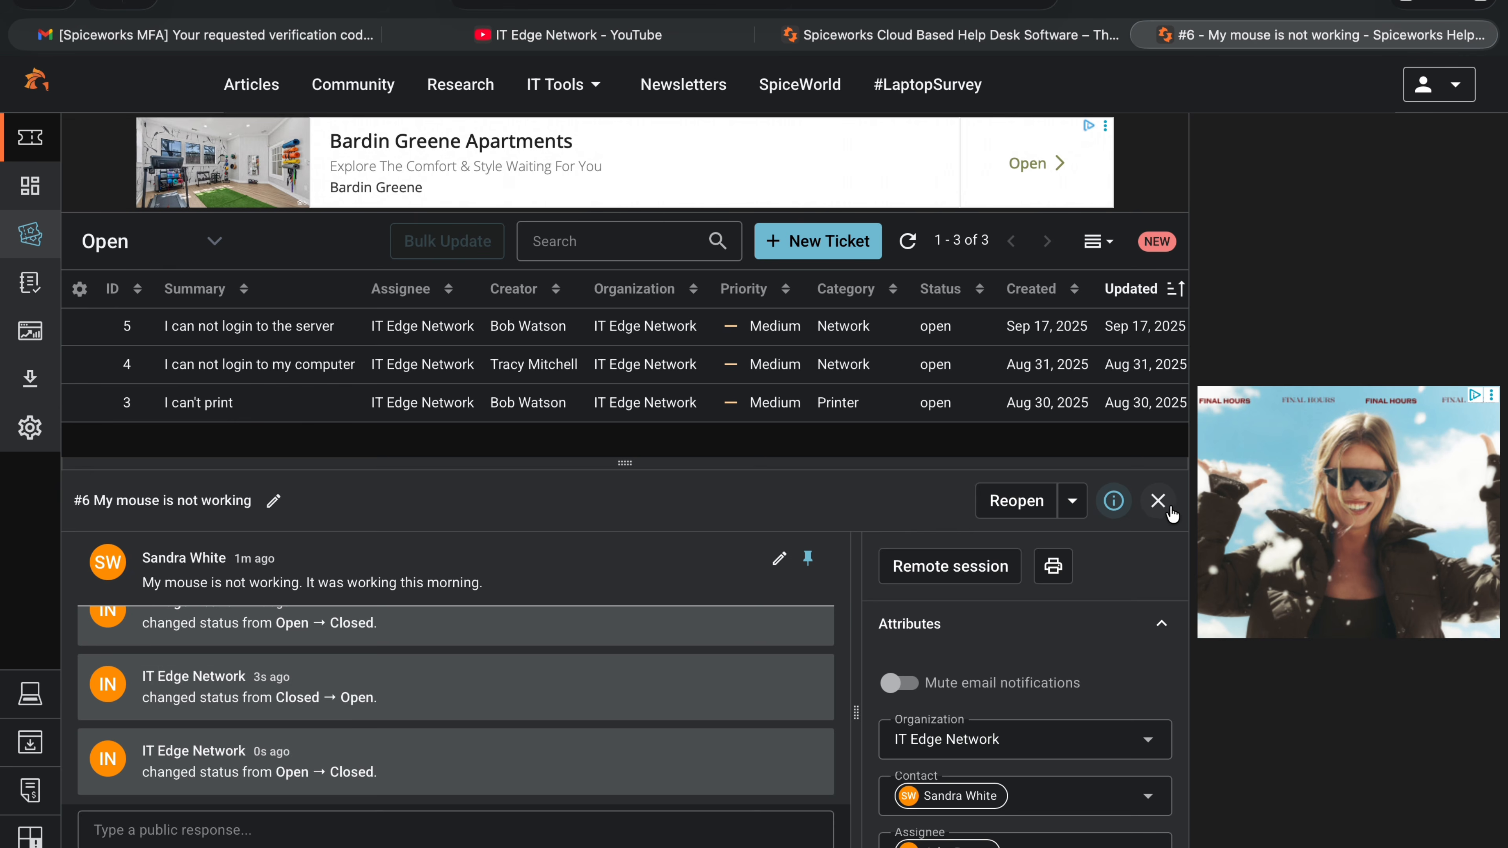
click(1157, 500)
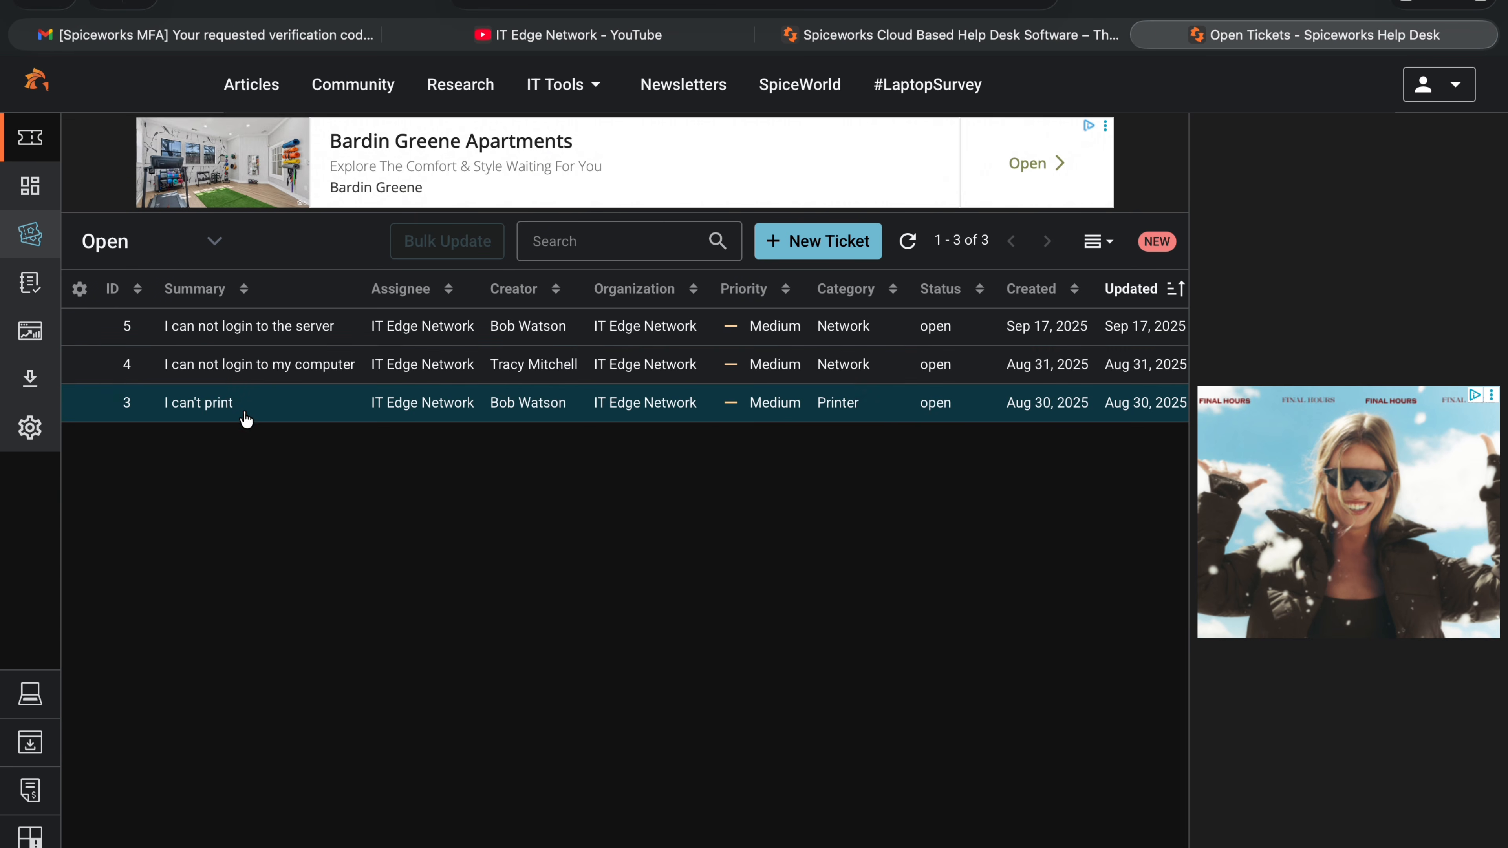
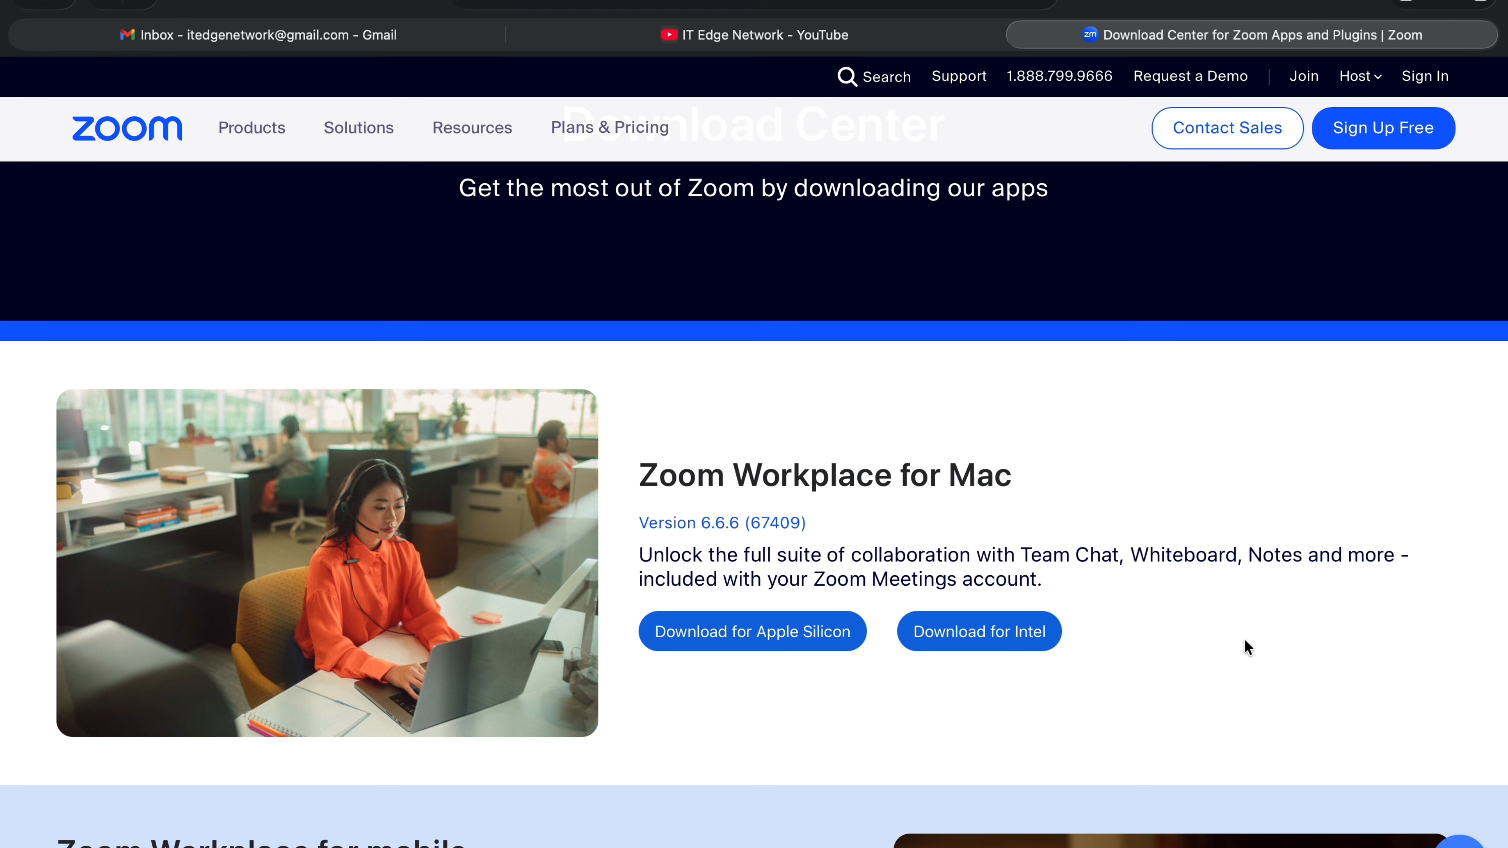
Launch Zoom Workplace from the zoom.us icon in the macOS Dock.
mouse_move(1131, 843)
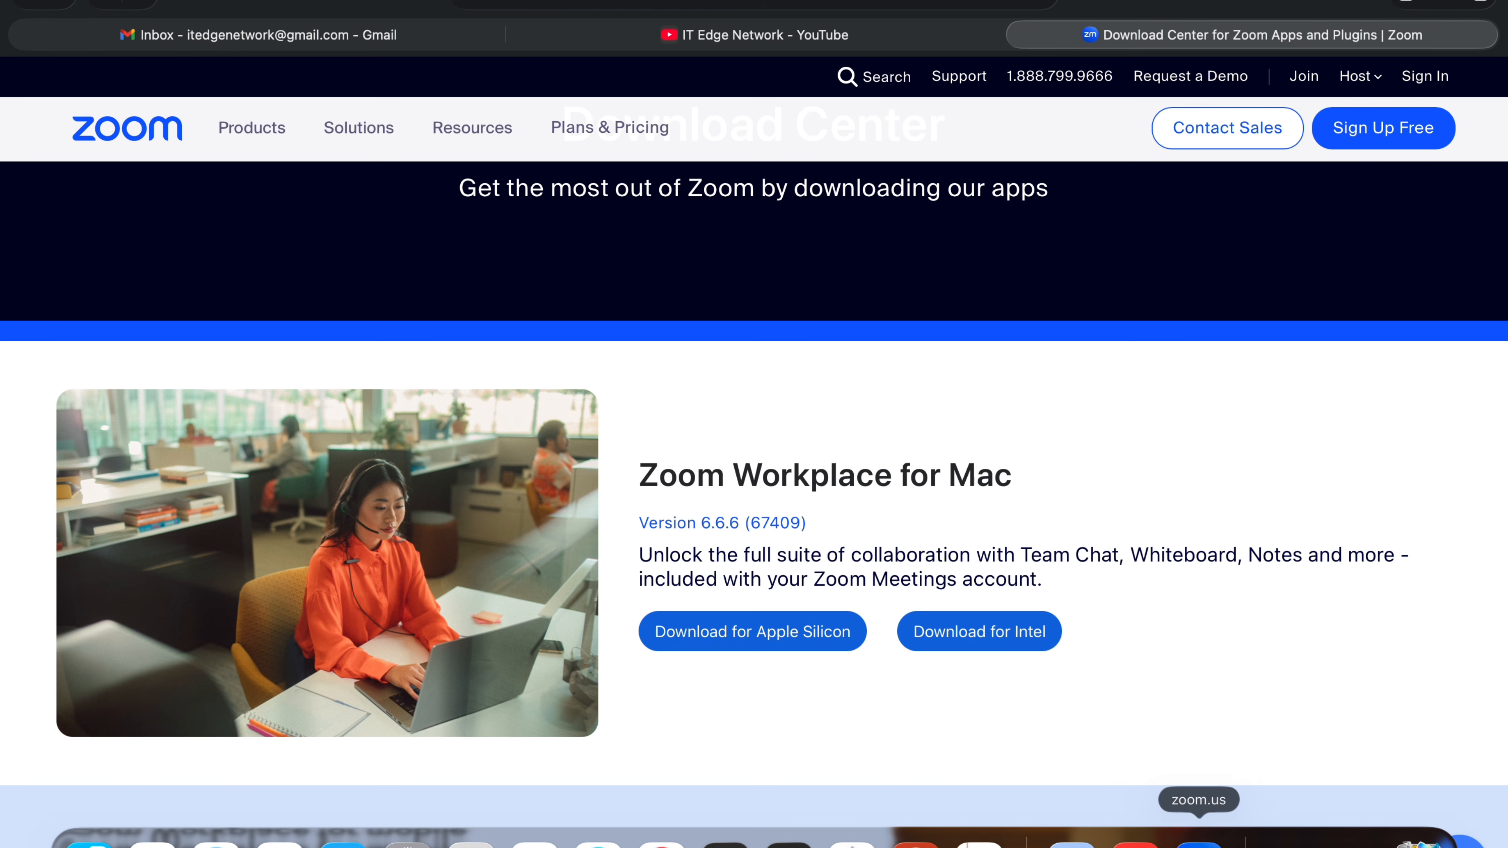
click(1198, 843)
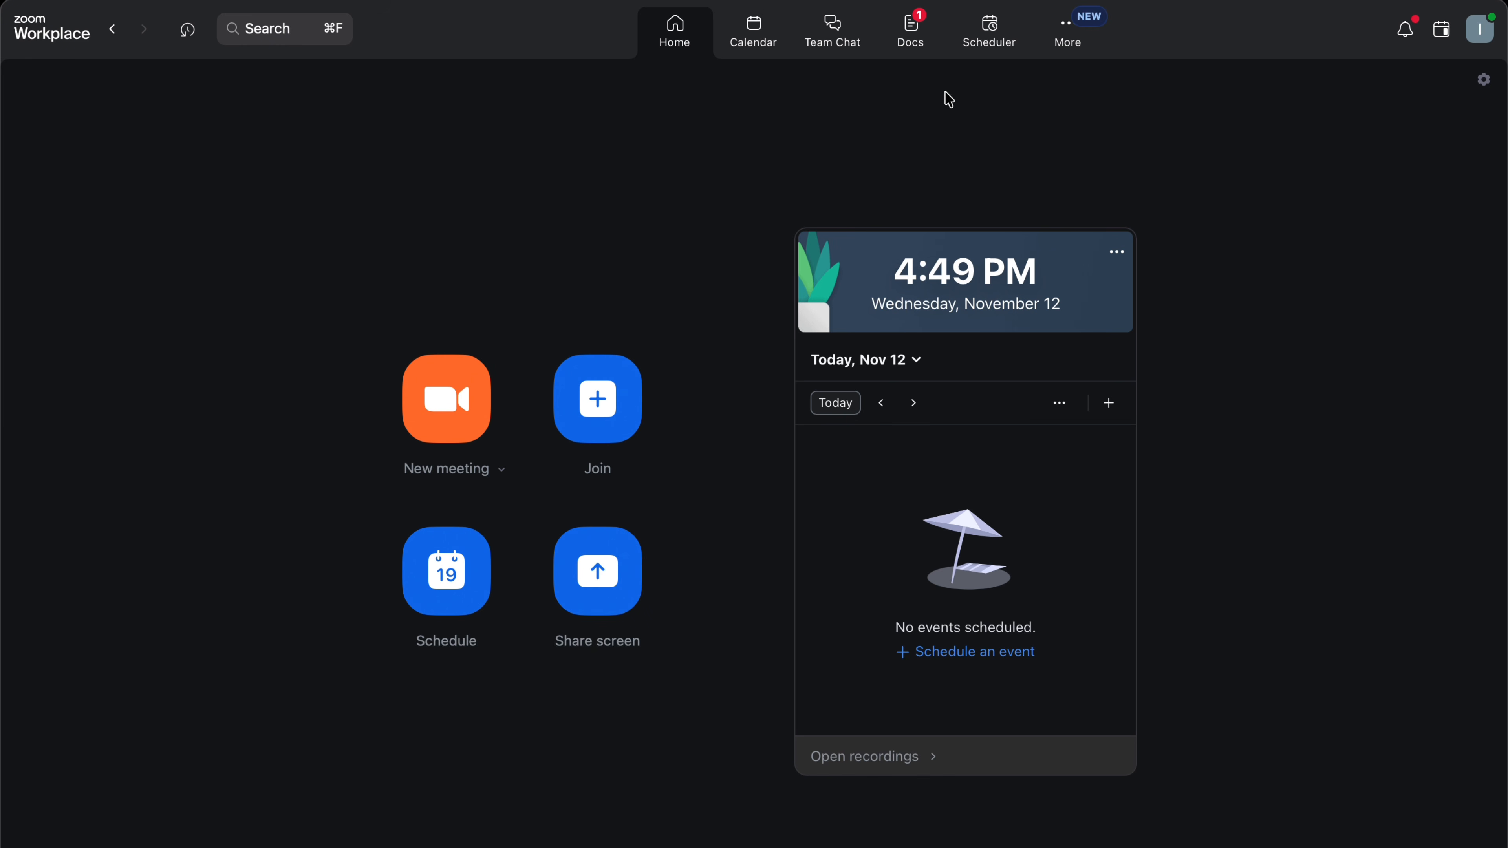
Open Zoom Workplace Settings from the profile avatar menu.
click(1487, 39)
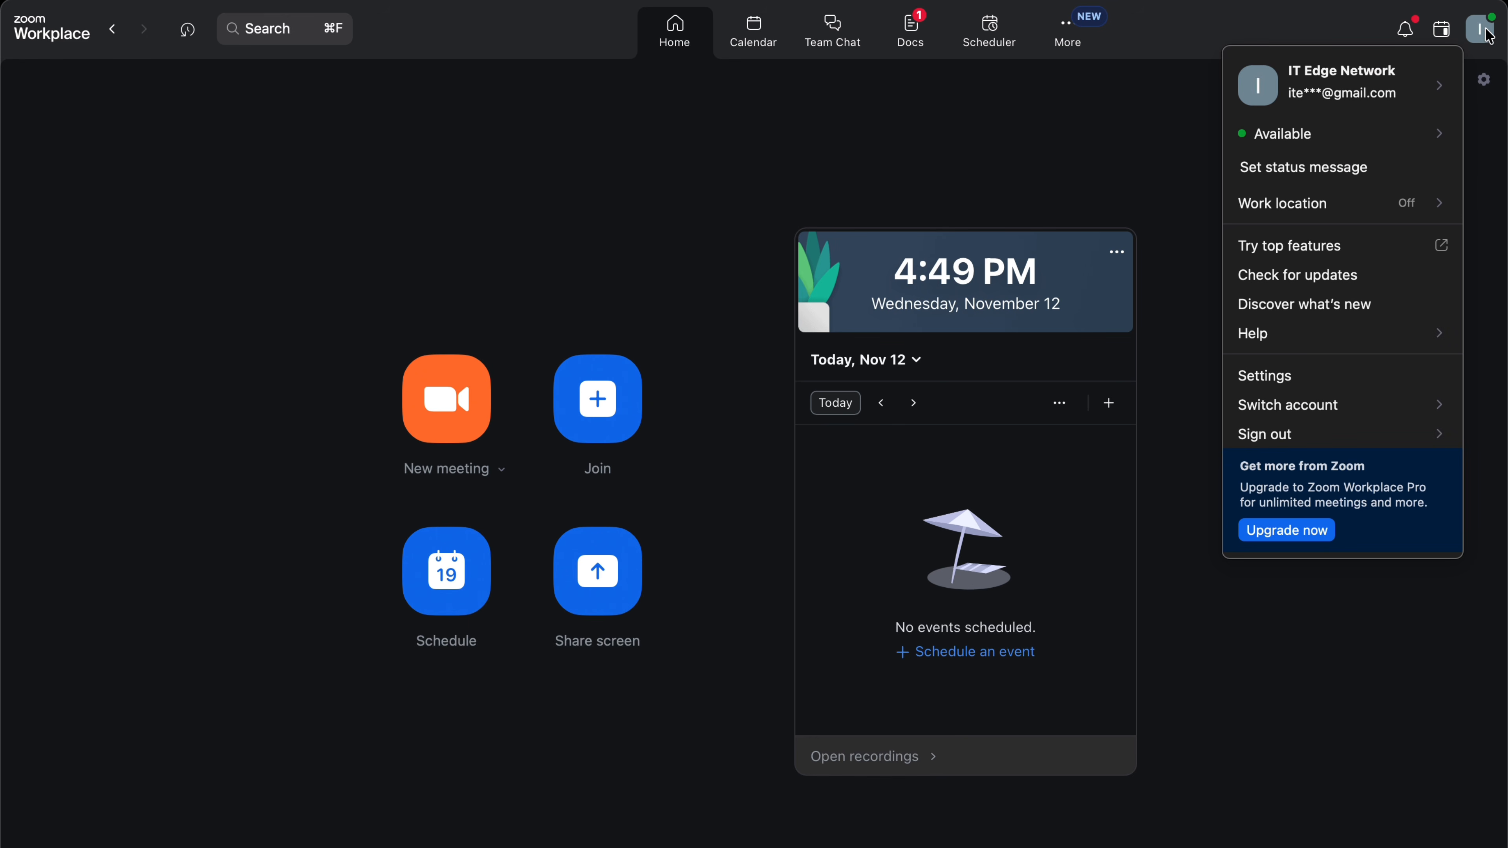
mouse_move(1323, 137)
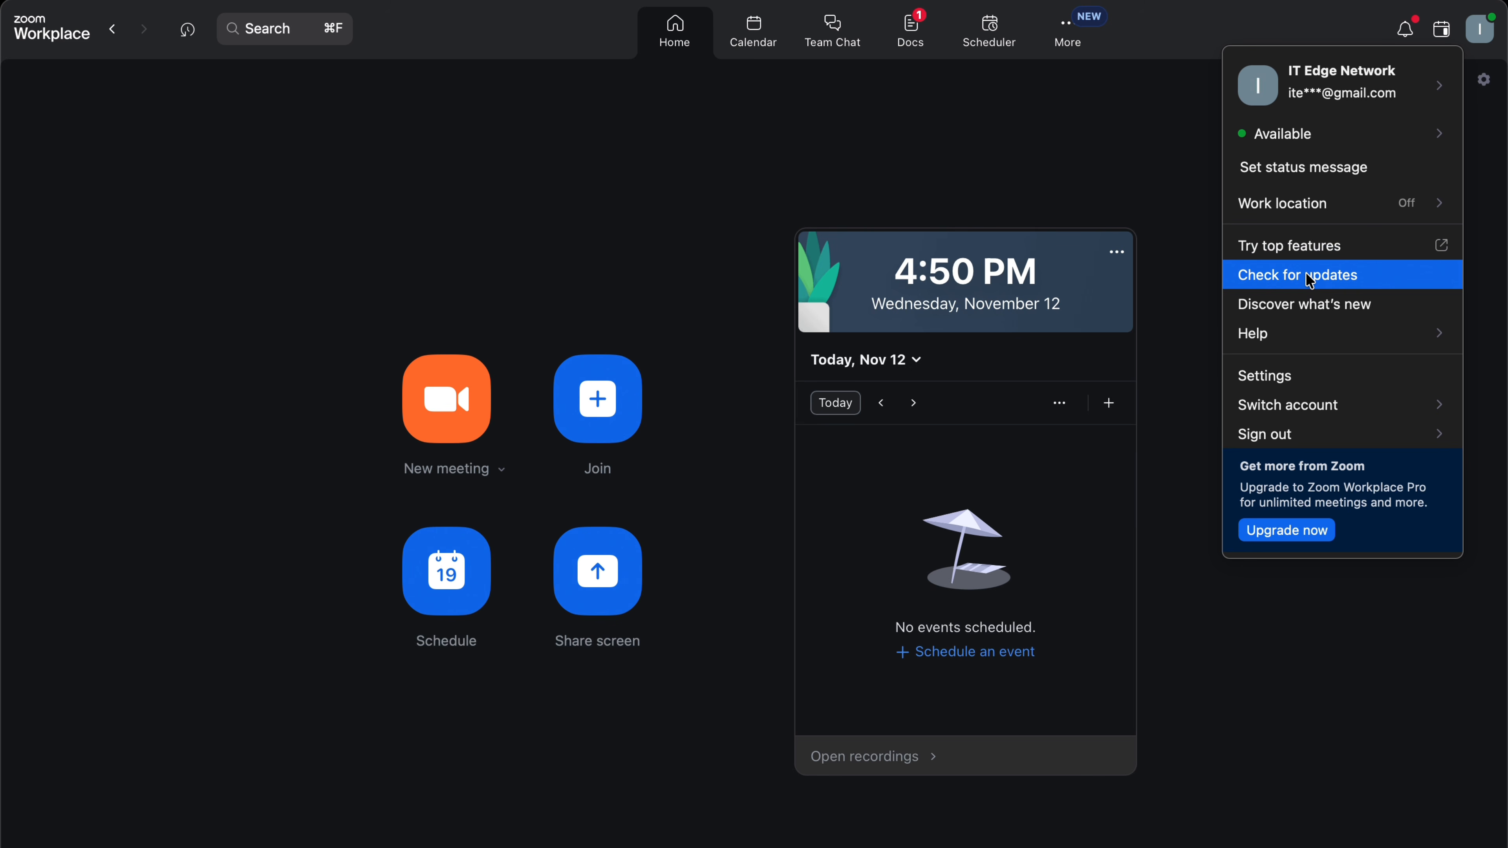
click(1292, 381)
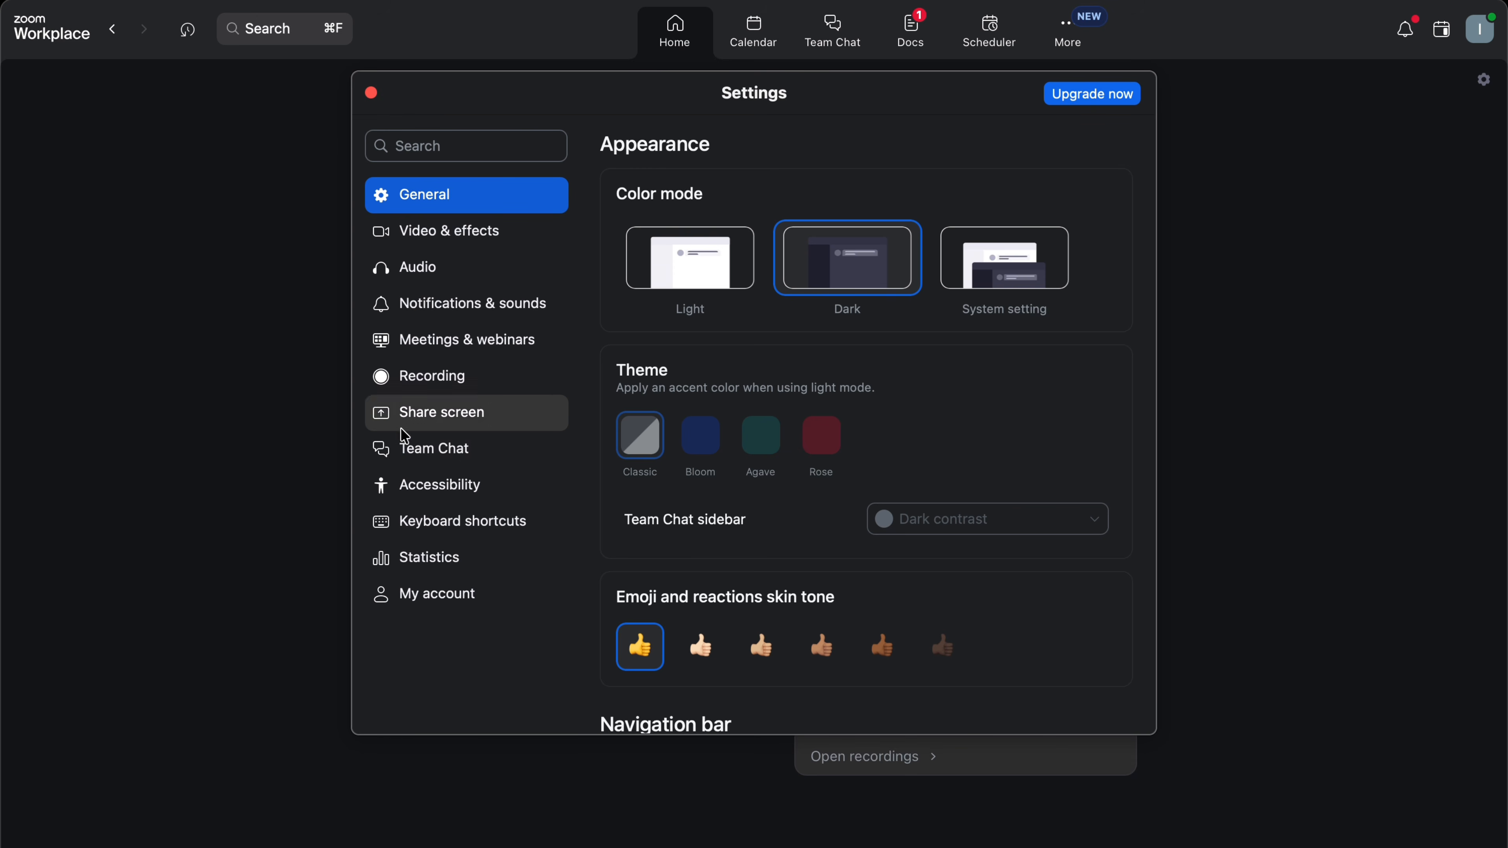
On the Audio page, keep the fifine microphone, set Speaker to MacBook Pro Speakers, and close Settings.
click(413, 274)
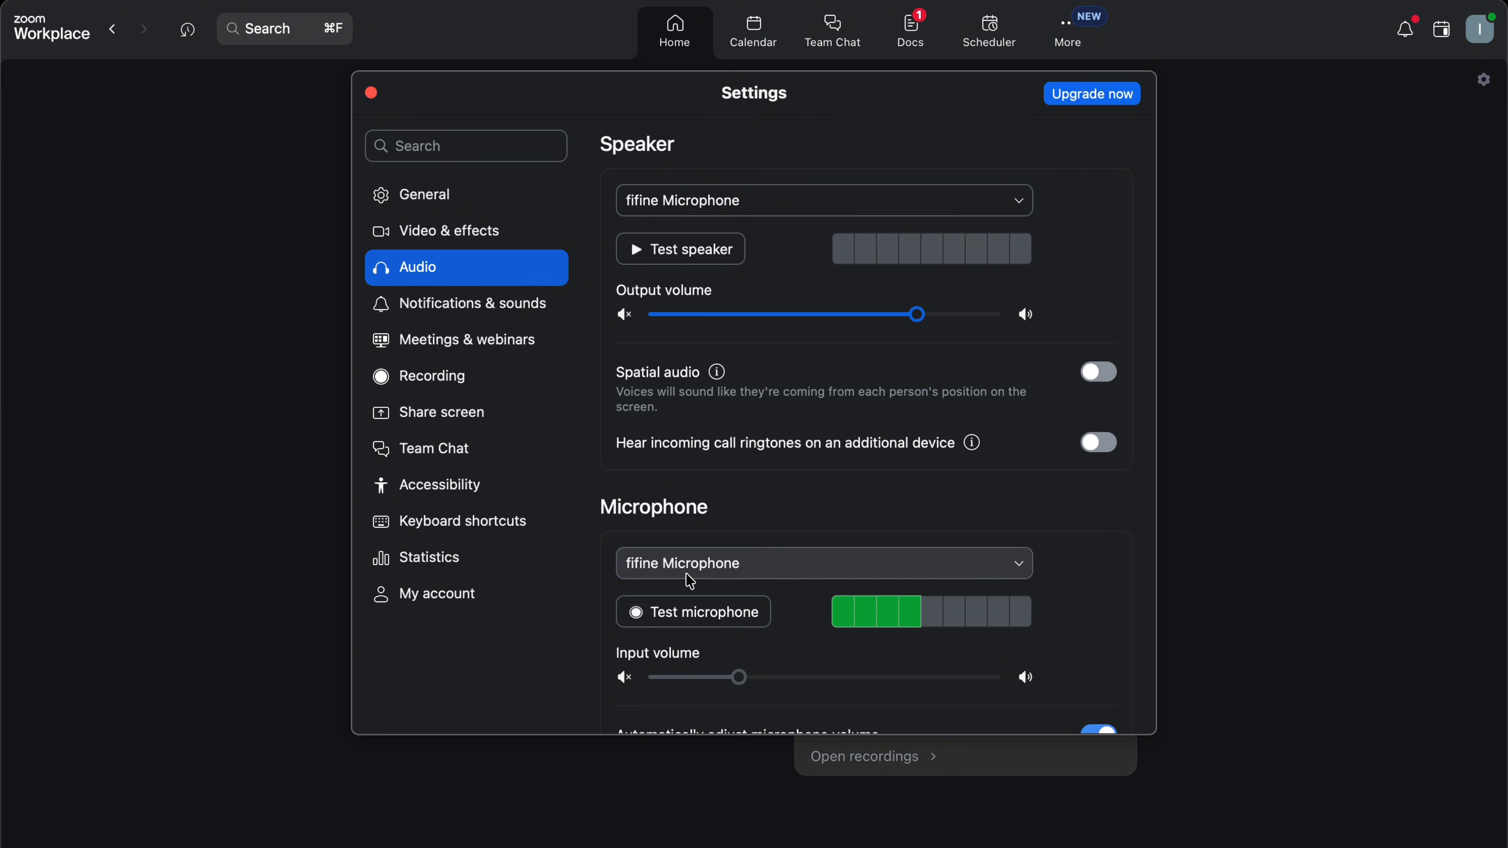
click(1018, 571)
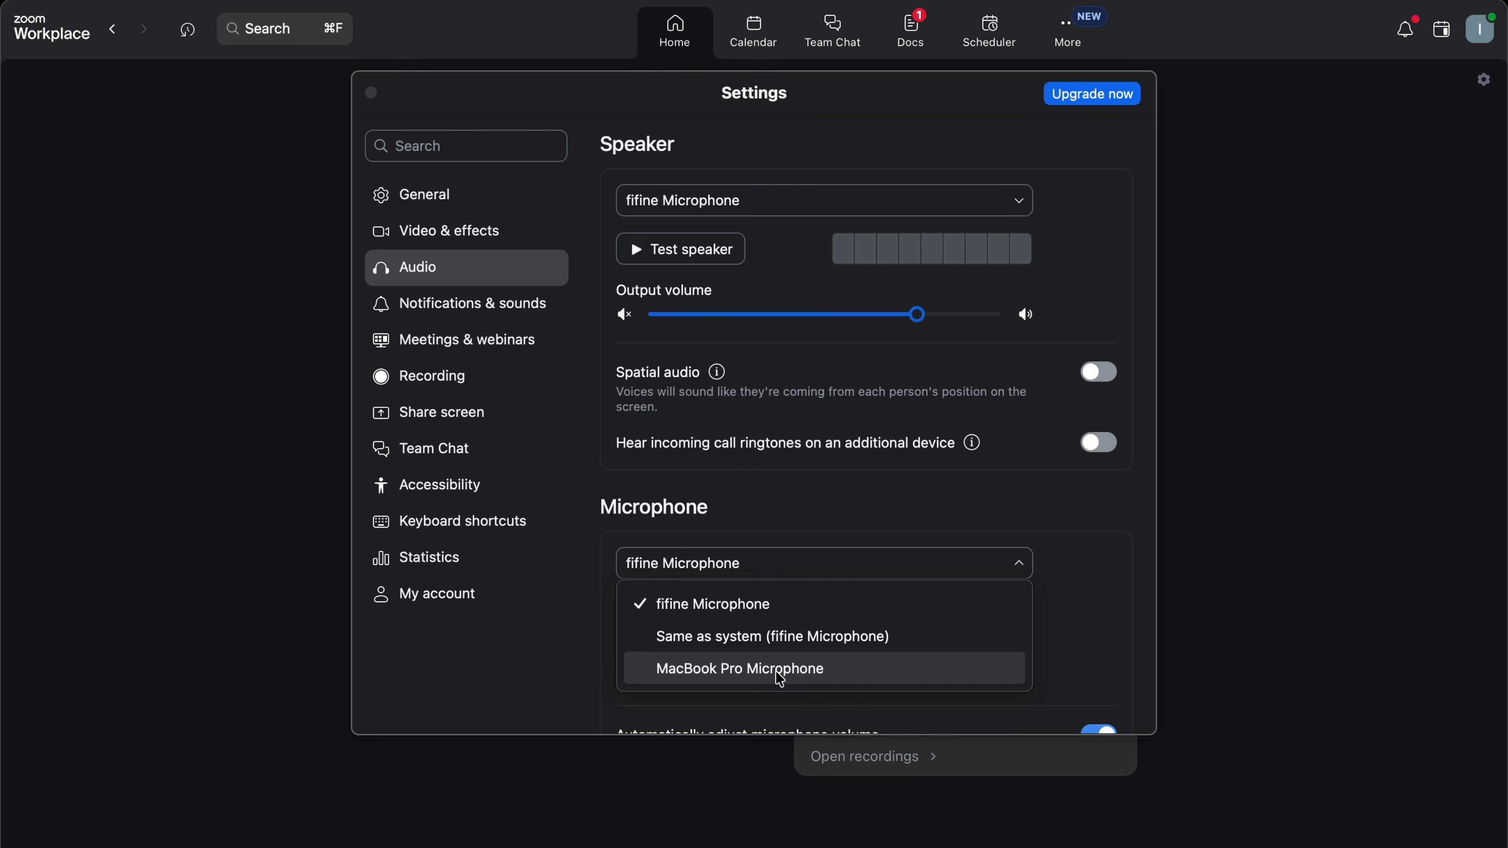
click(811, 503)
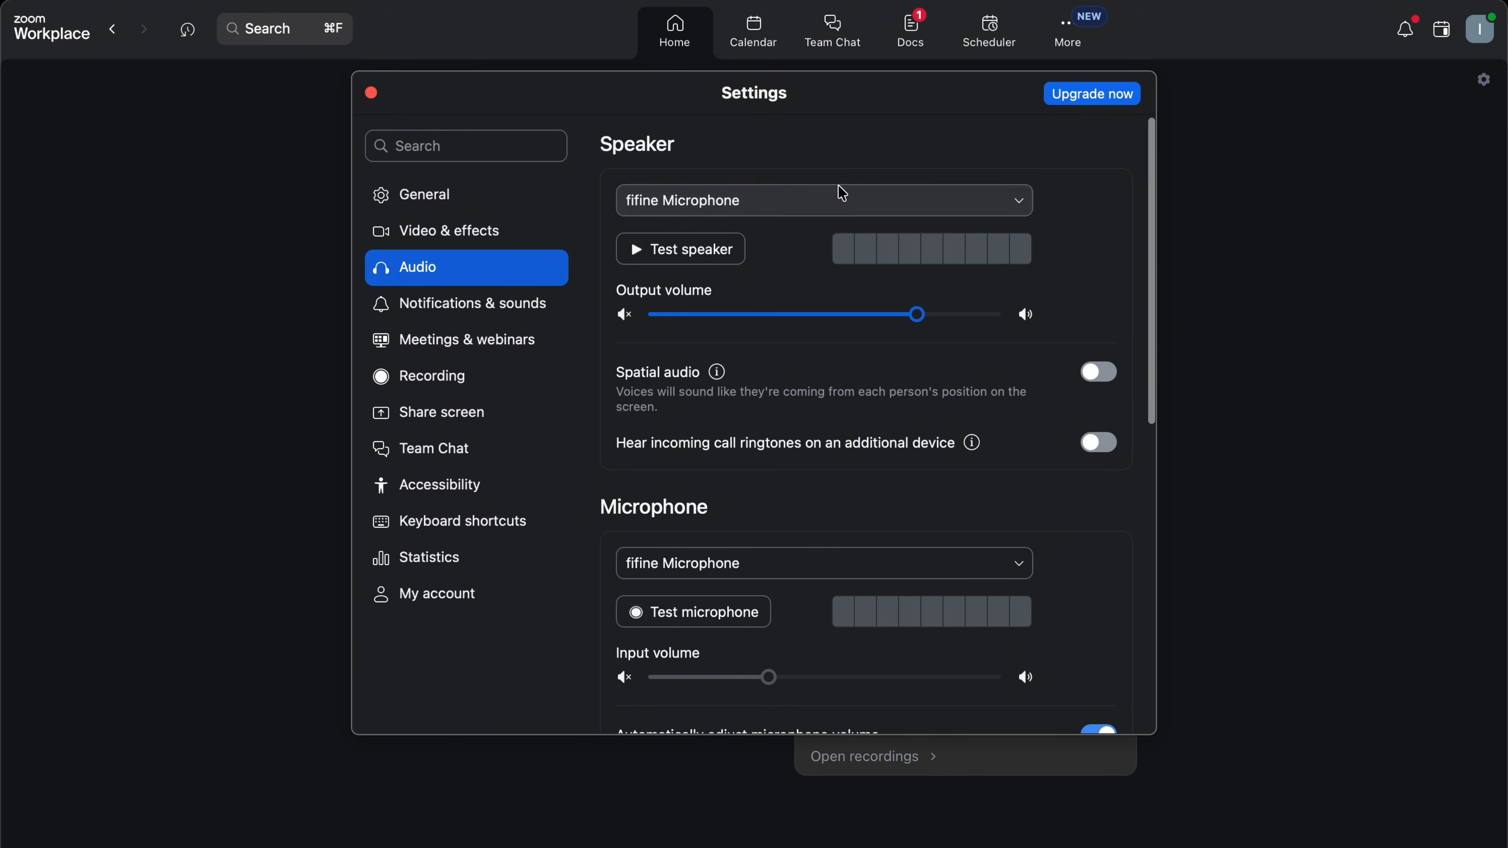
click(1021, 201)
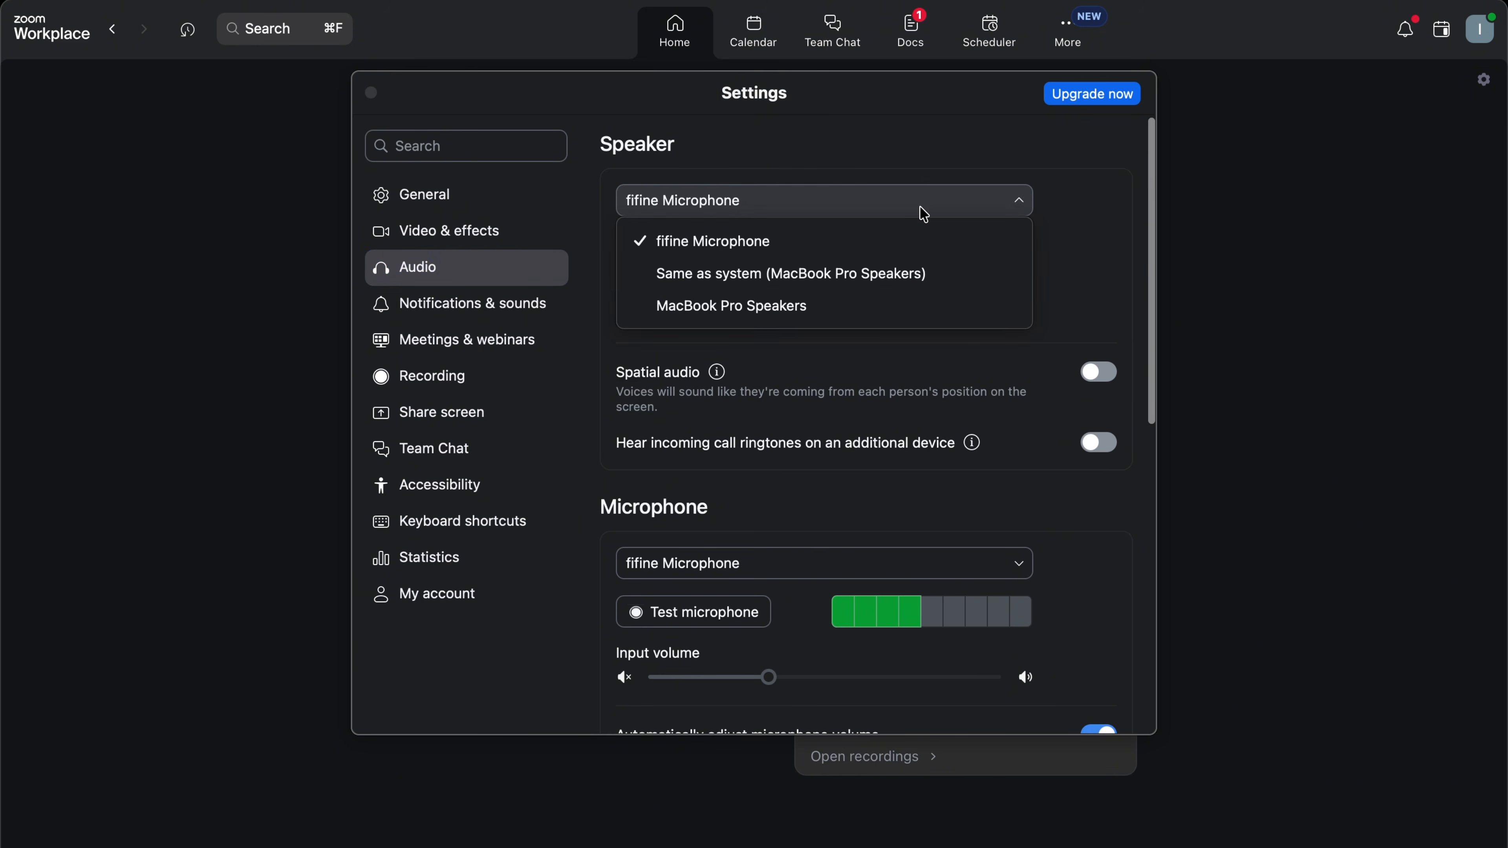
click(763, 306)
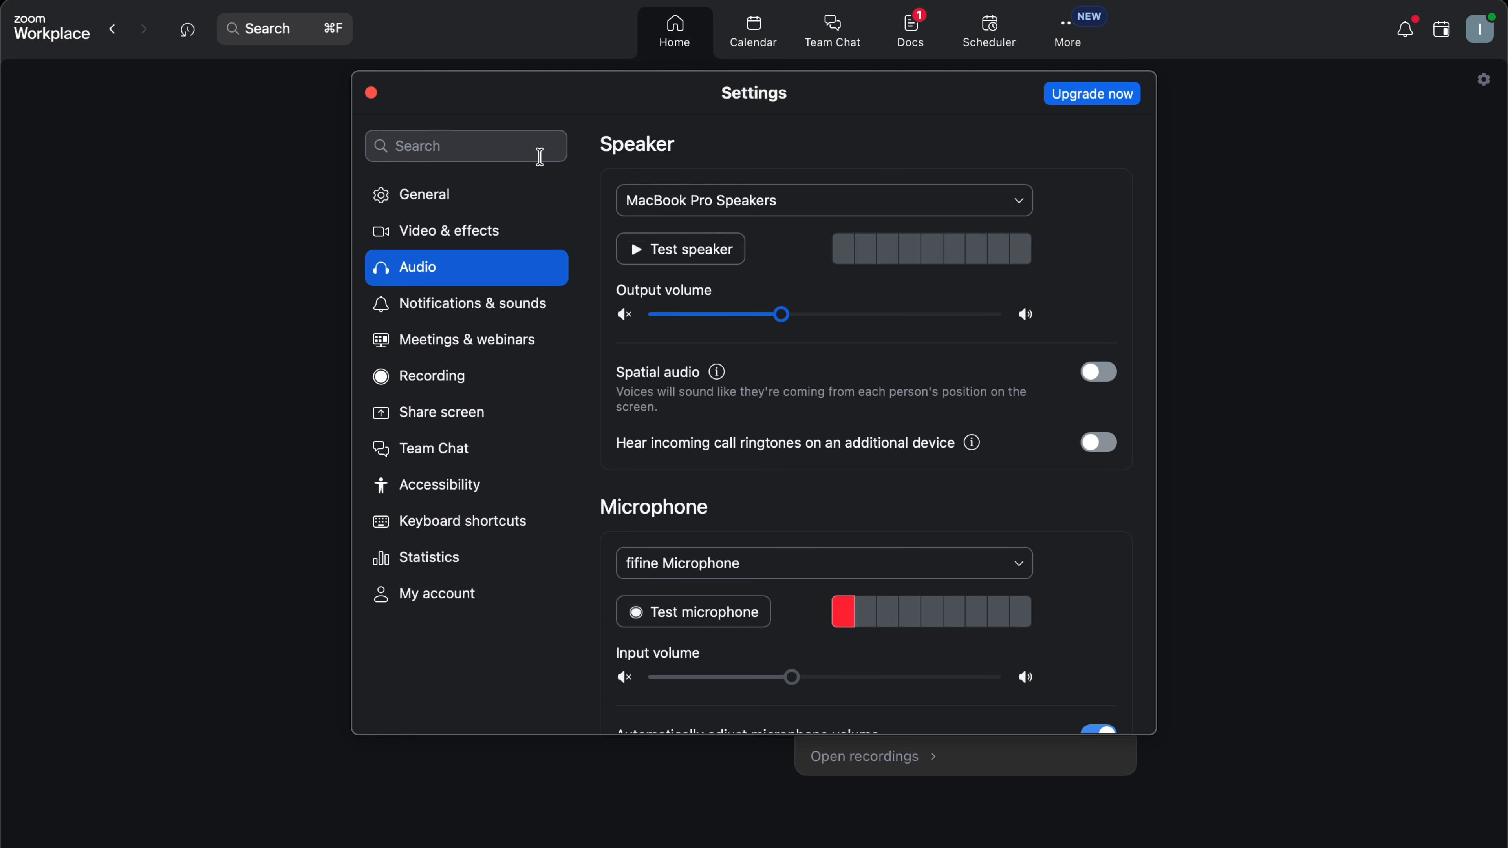
click(374, 95)
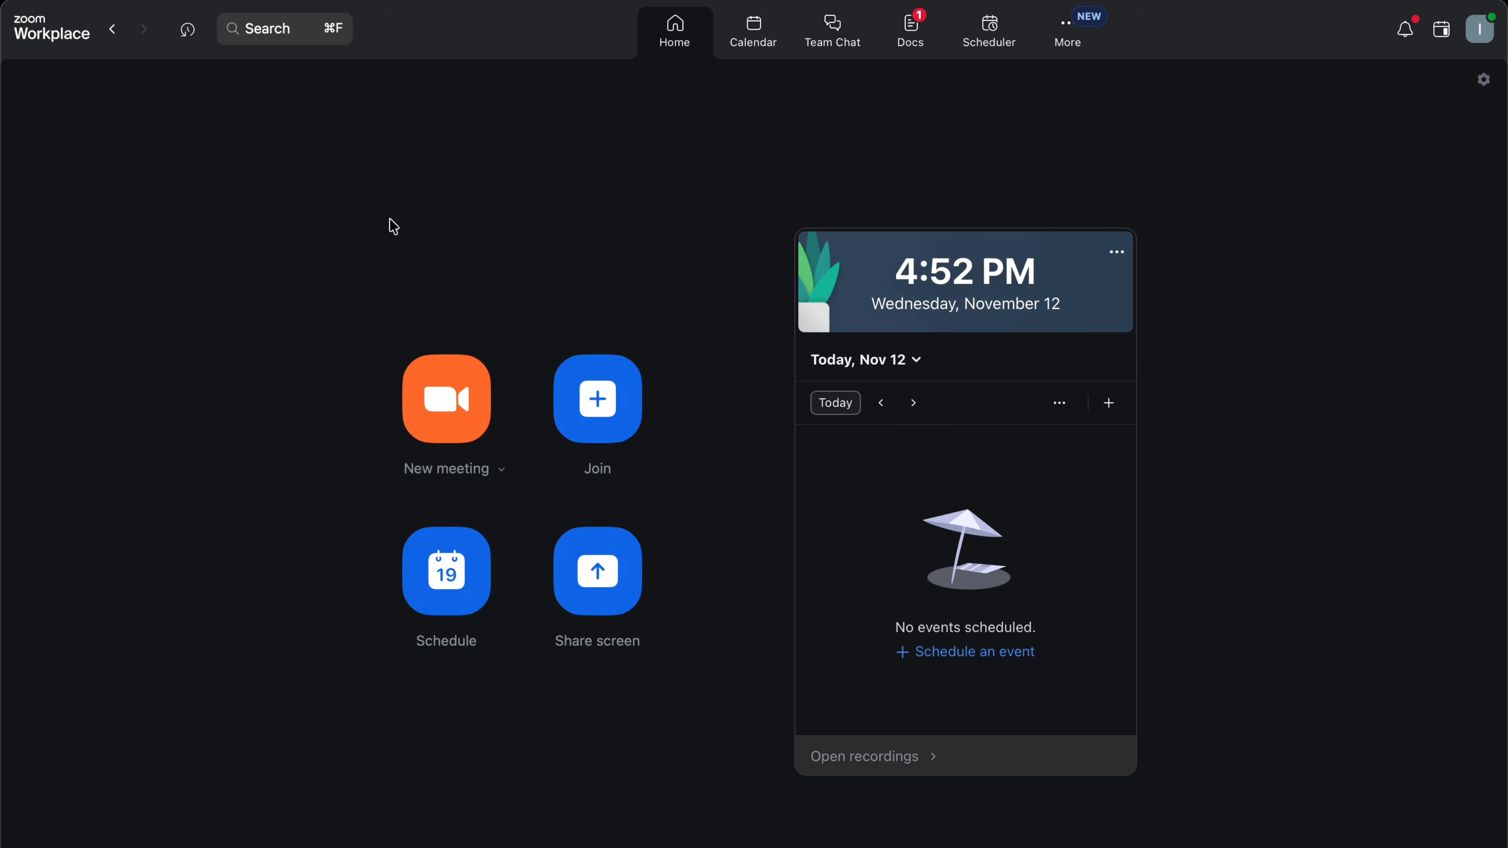
click(753, 48)
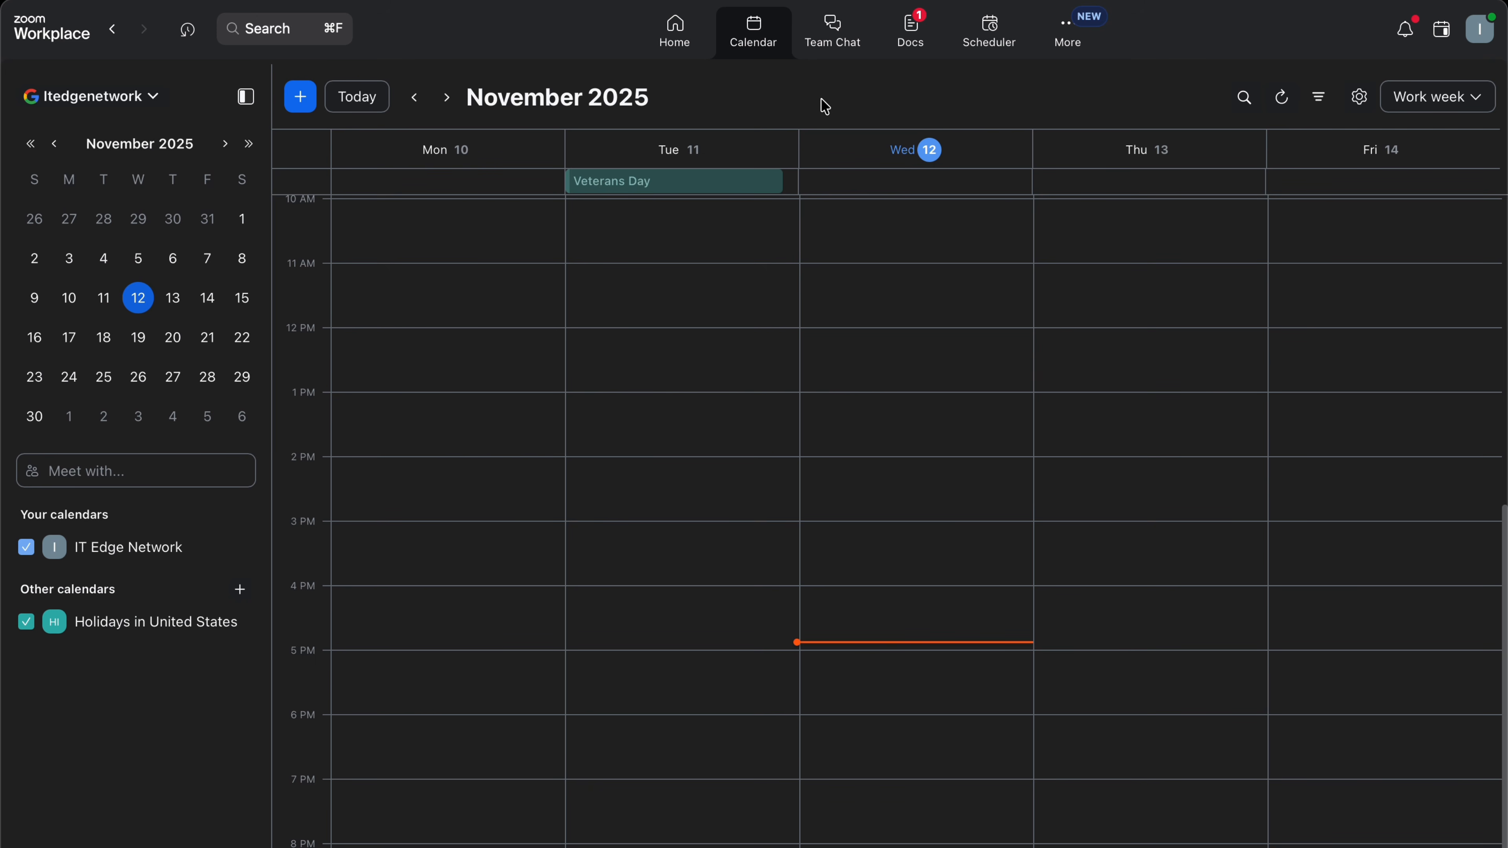
click(846, 37)
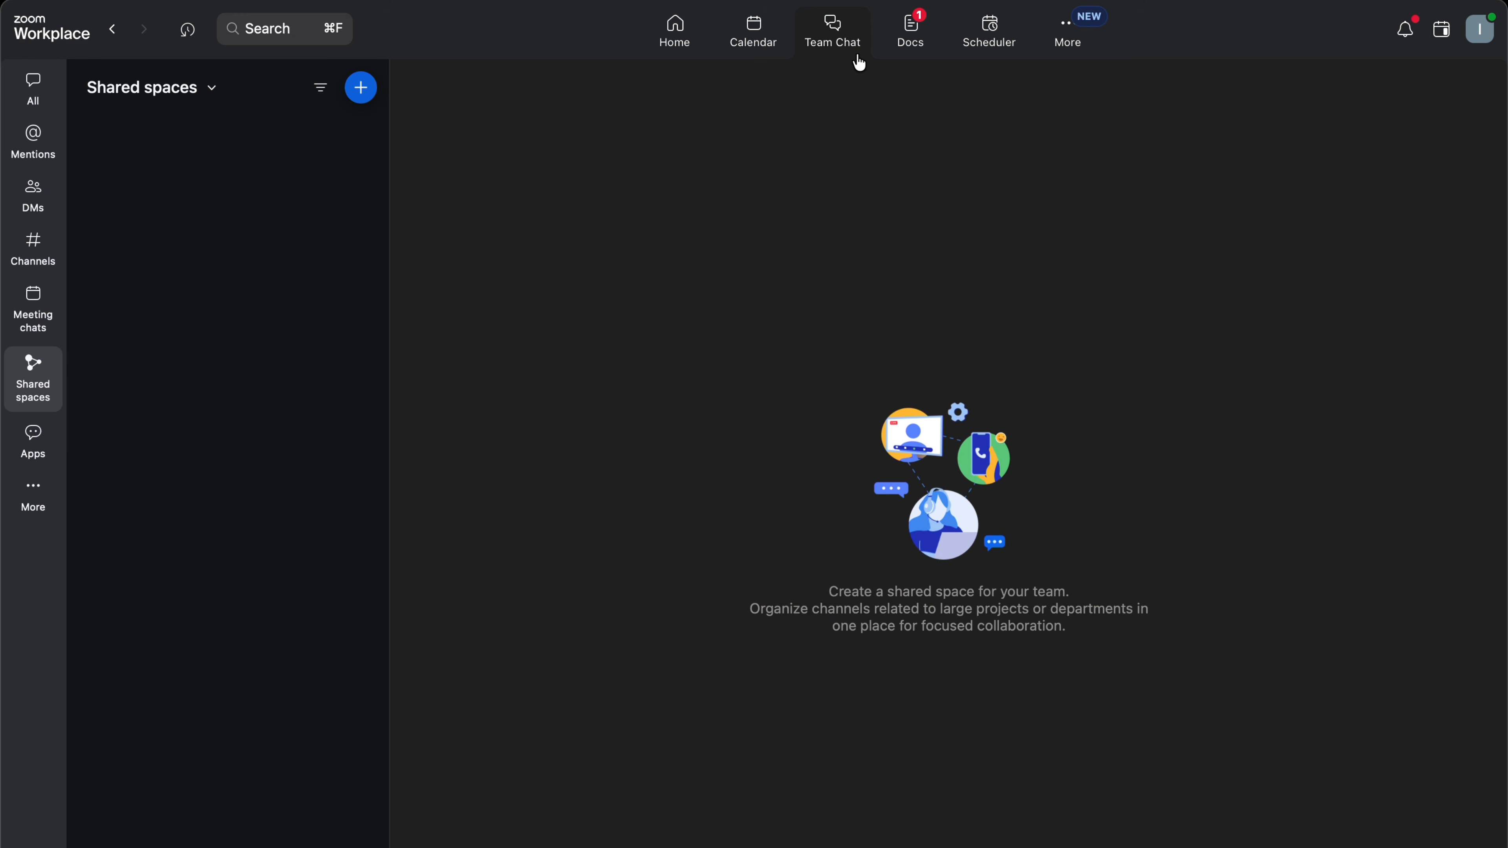
click(678, 37)
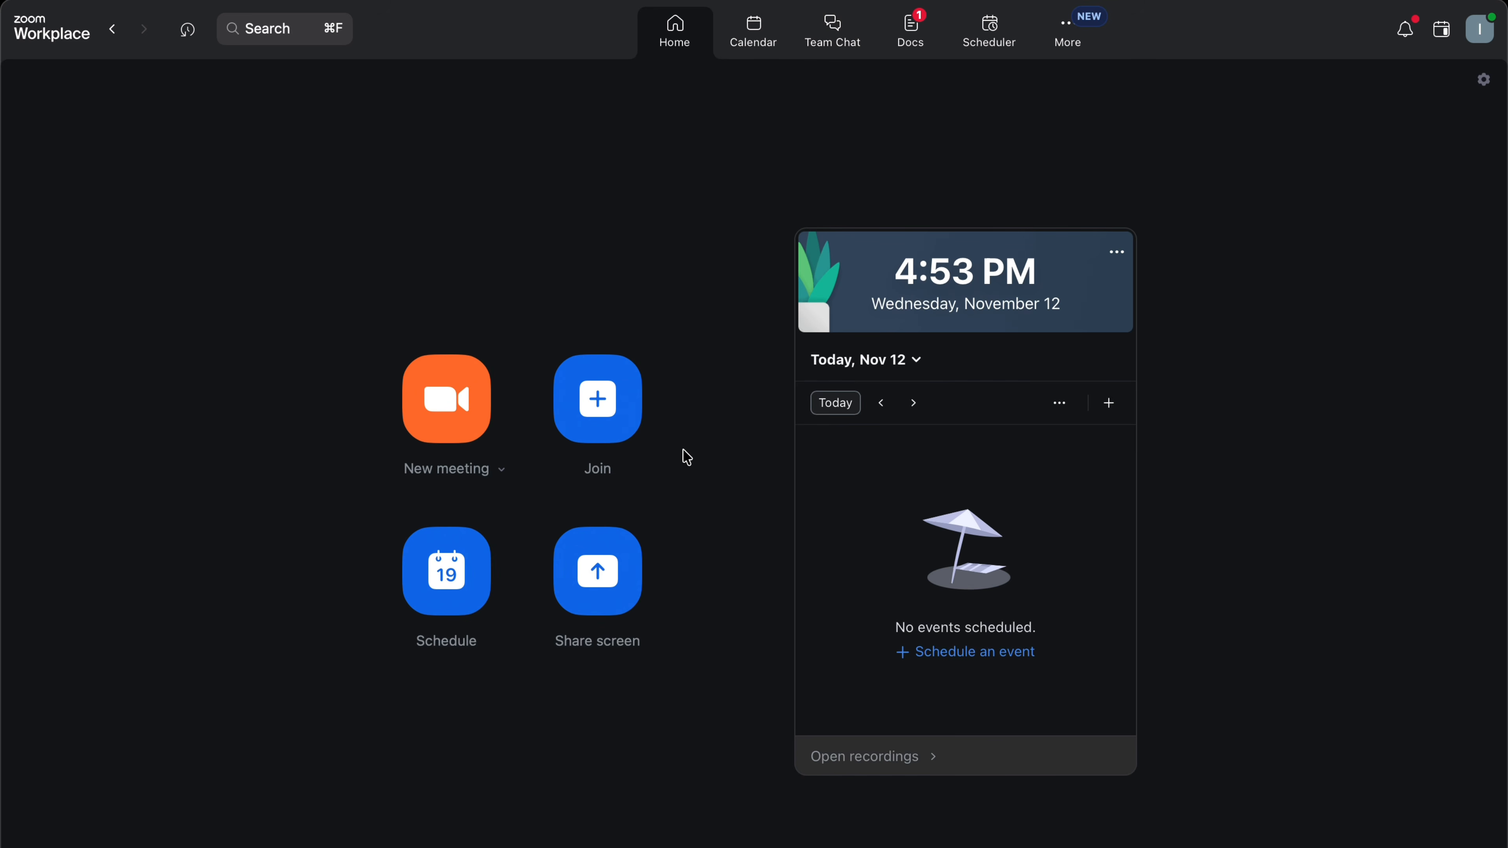
click(616, 407)
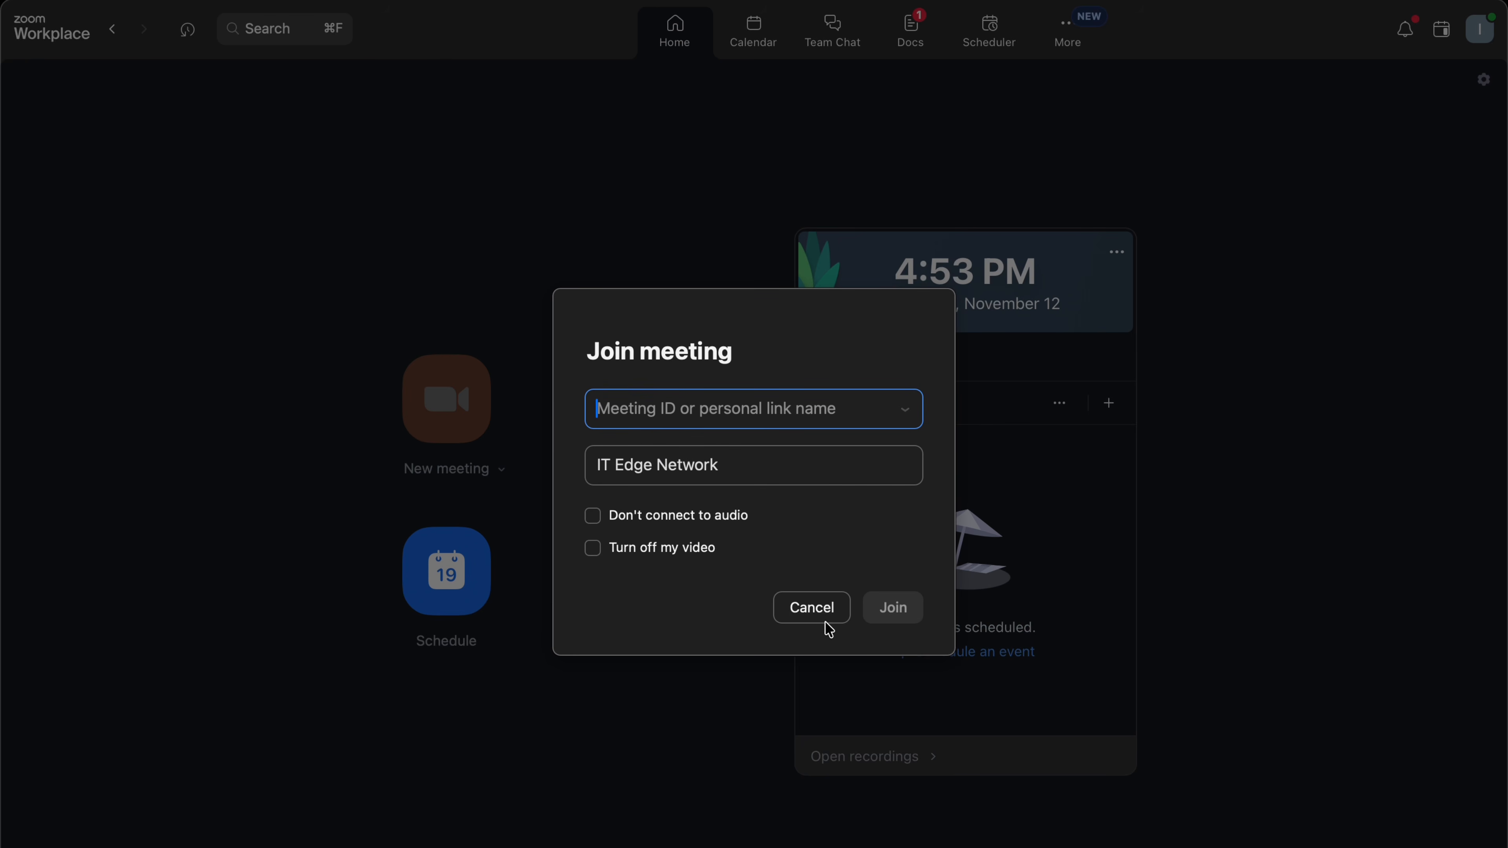
click(812, 607)
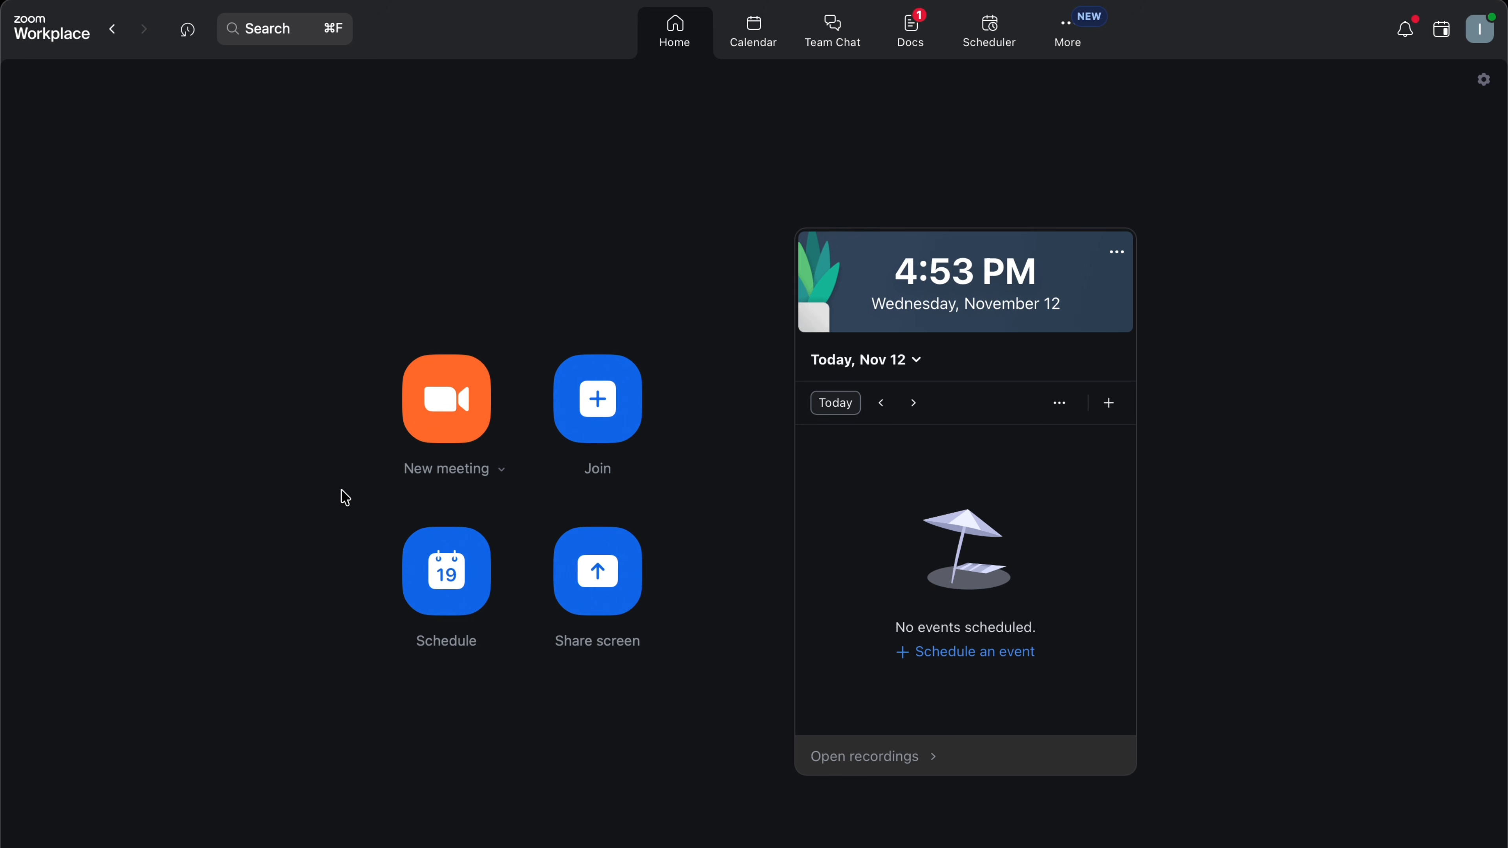
Start a new instant meeting with video off and minimize it to a floating window.
click(464, 409)
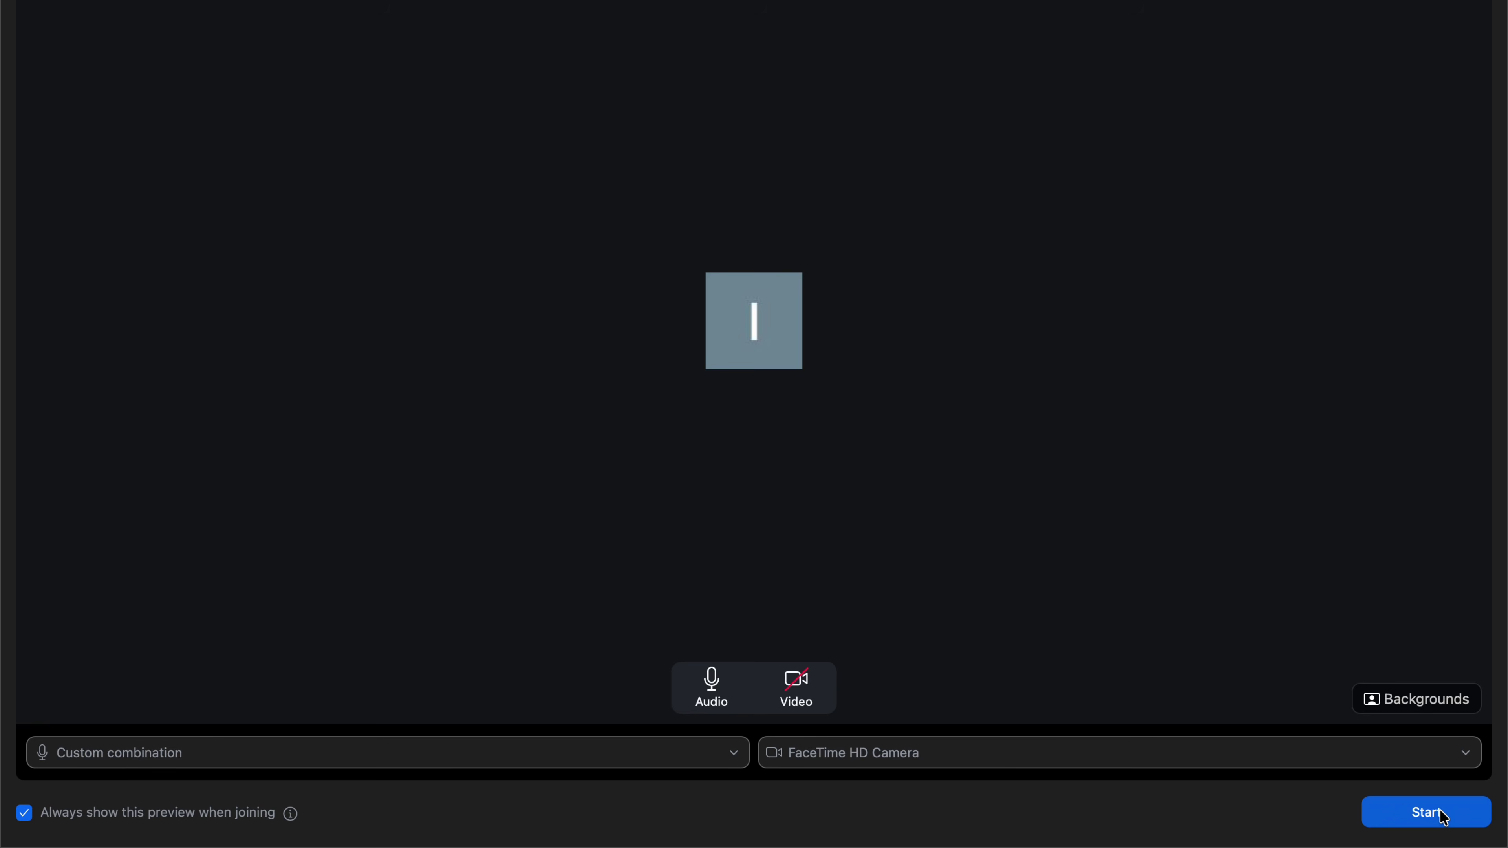
click(1426, 812)
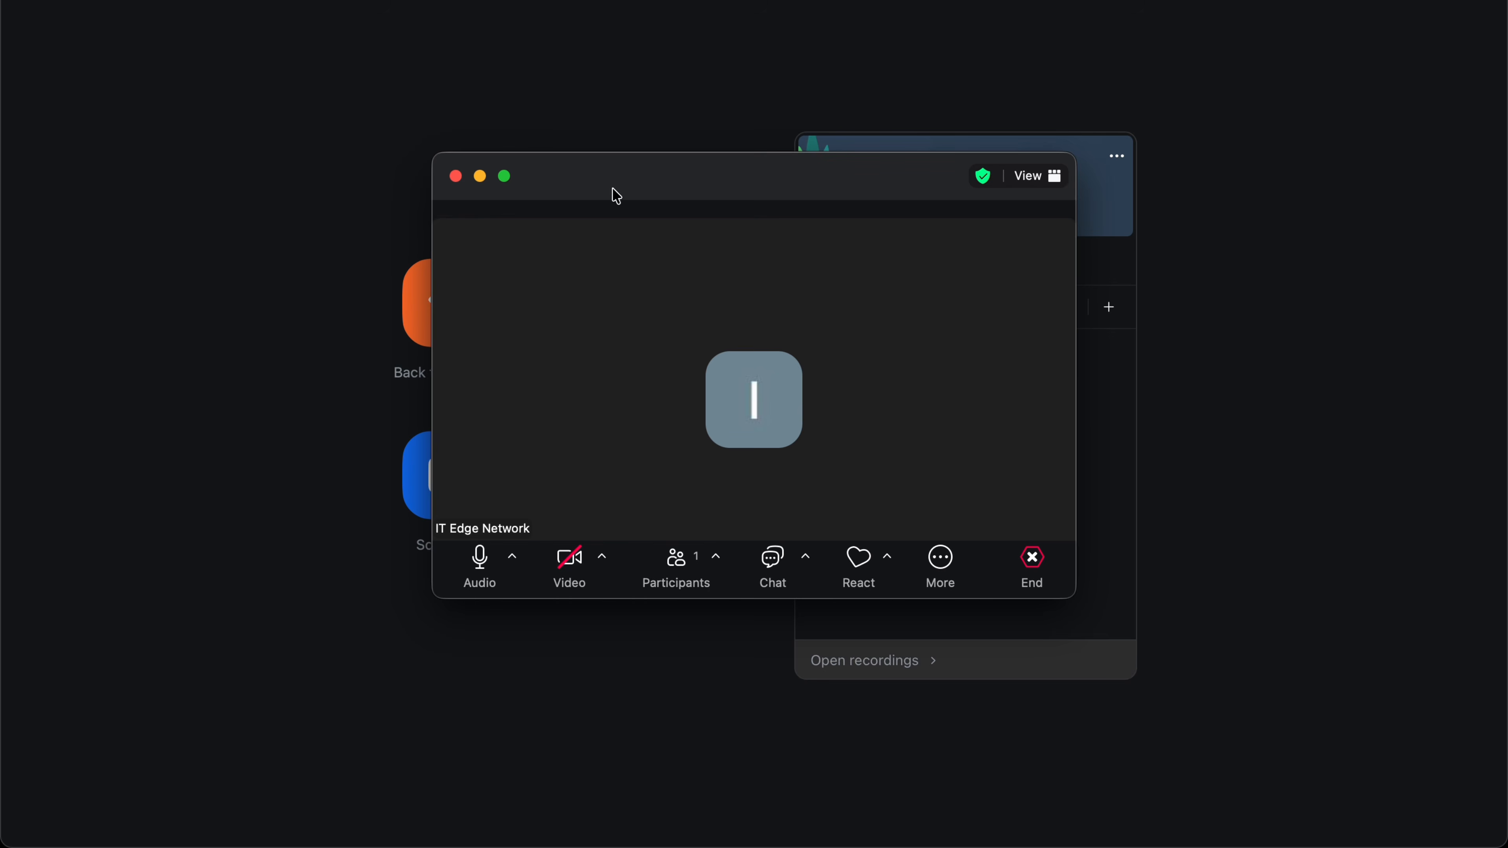
click(480, 176)
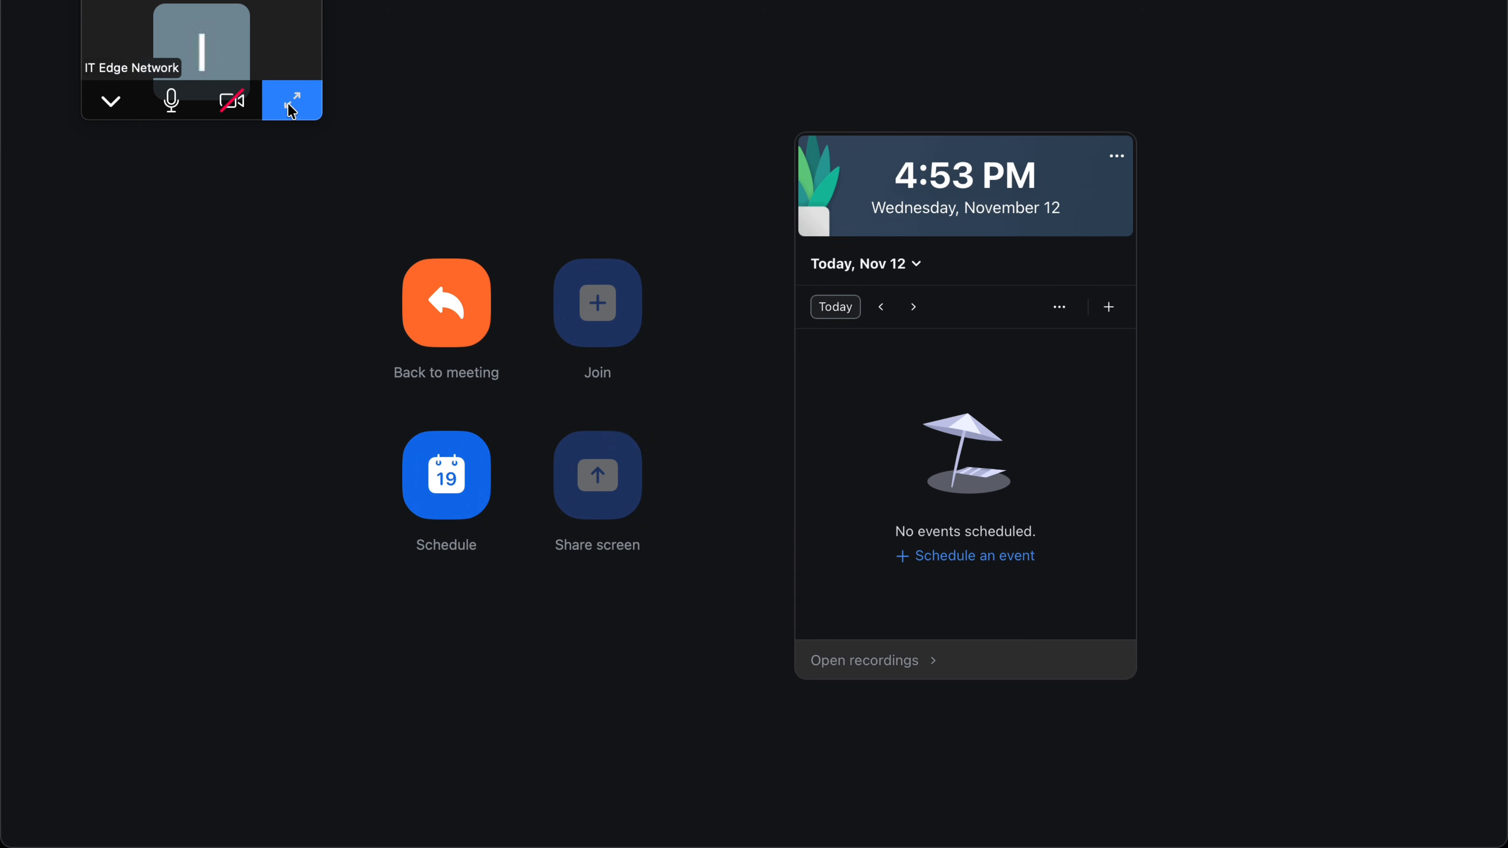
Expand the floating mini meeting window back to the full meeting view.
click(292, 101)
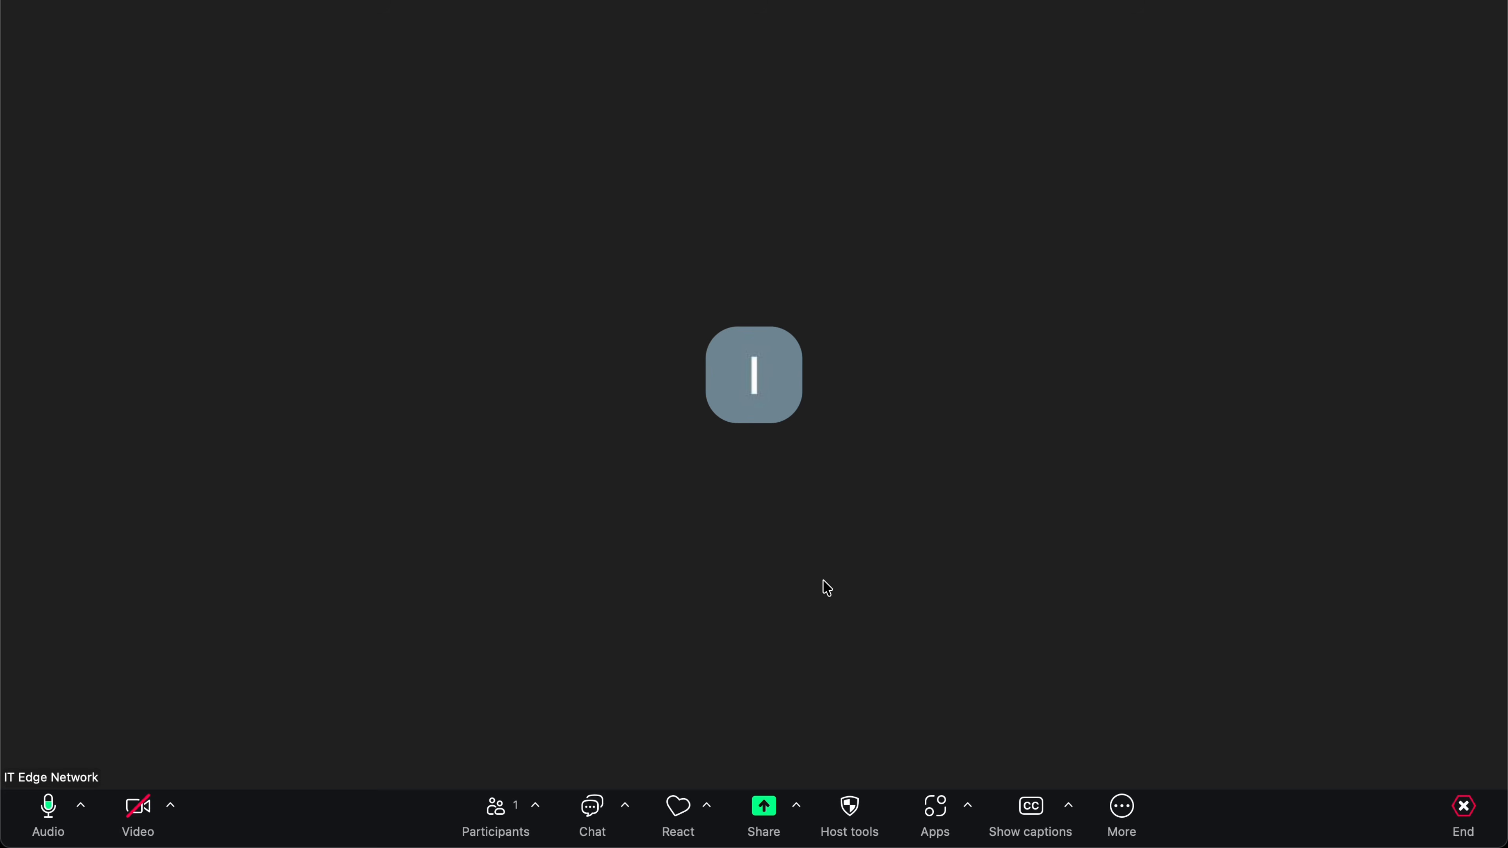
Show the Participants list, view the Invite dialog's Email and Contacts tabs, then close Invite.
click(508, 815)
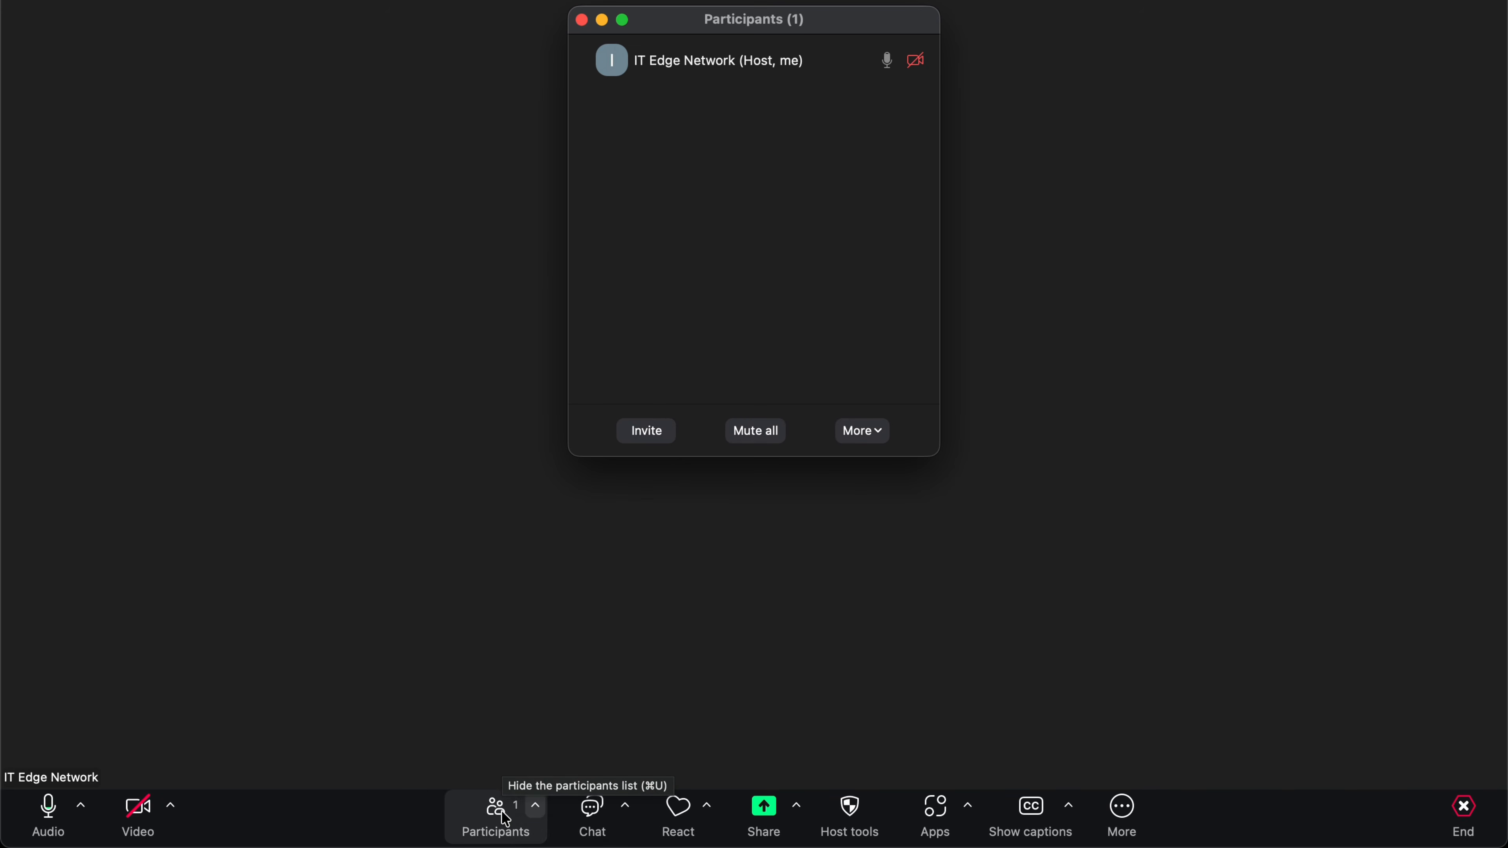
mouse_move(753, 87)
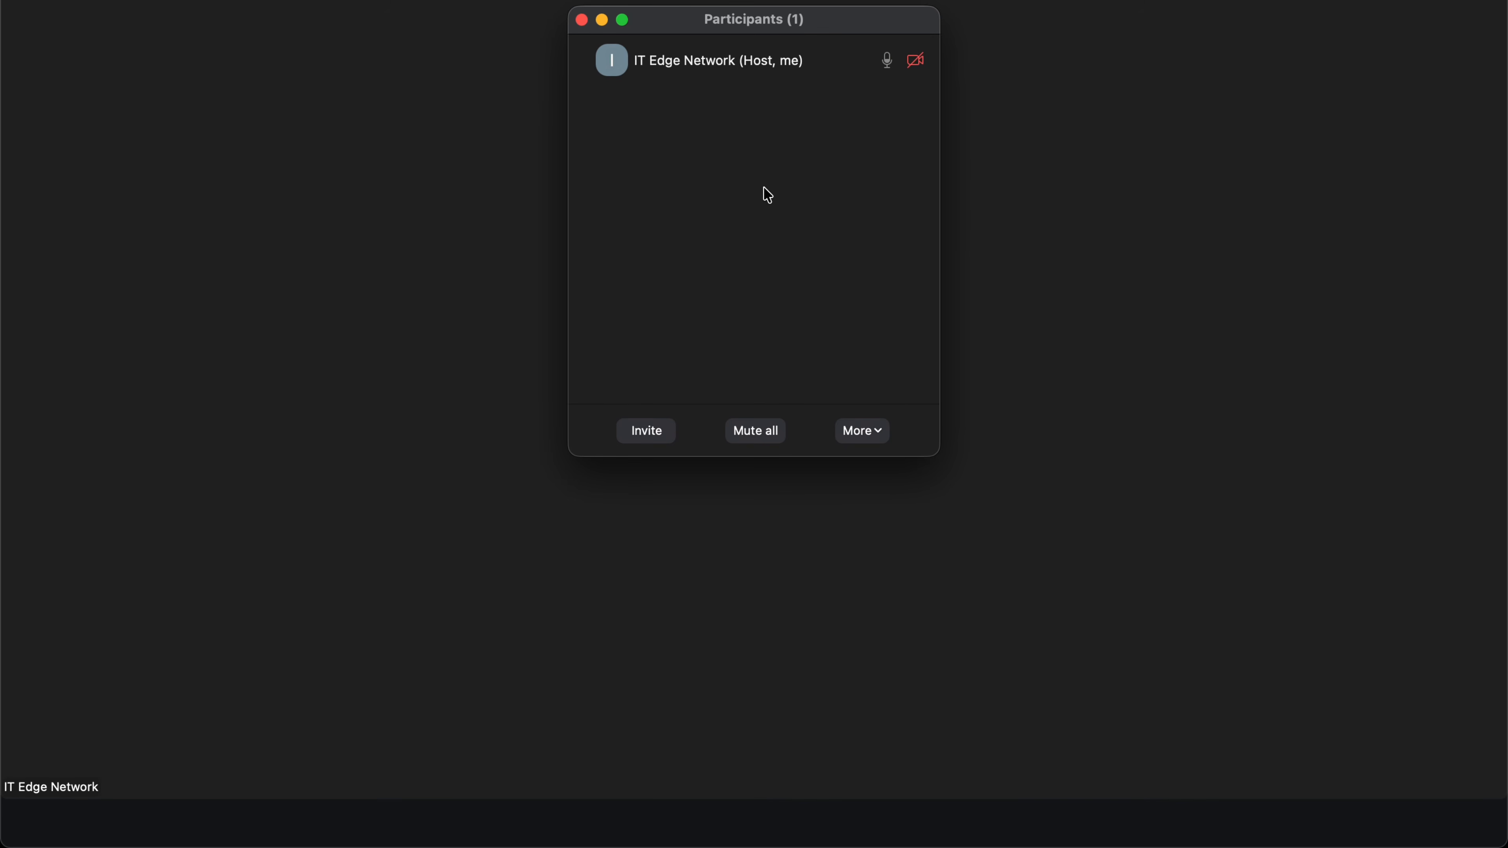
click(656, 440)
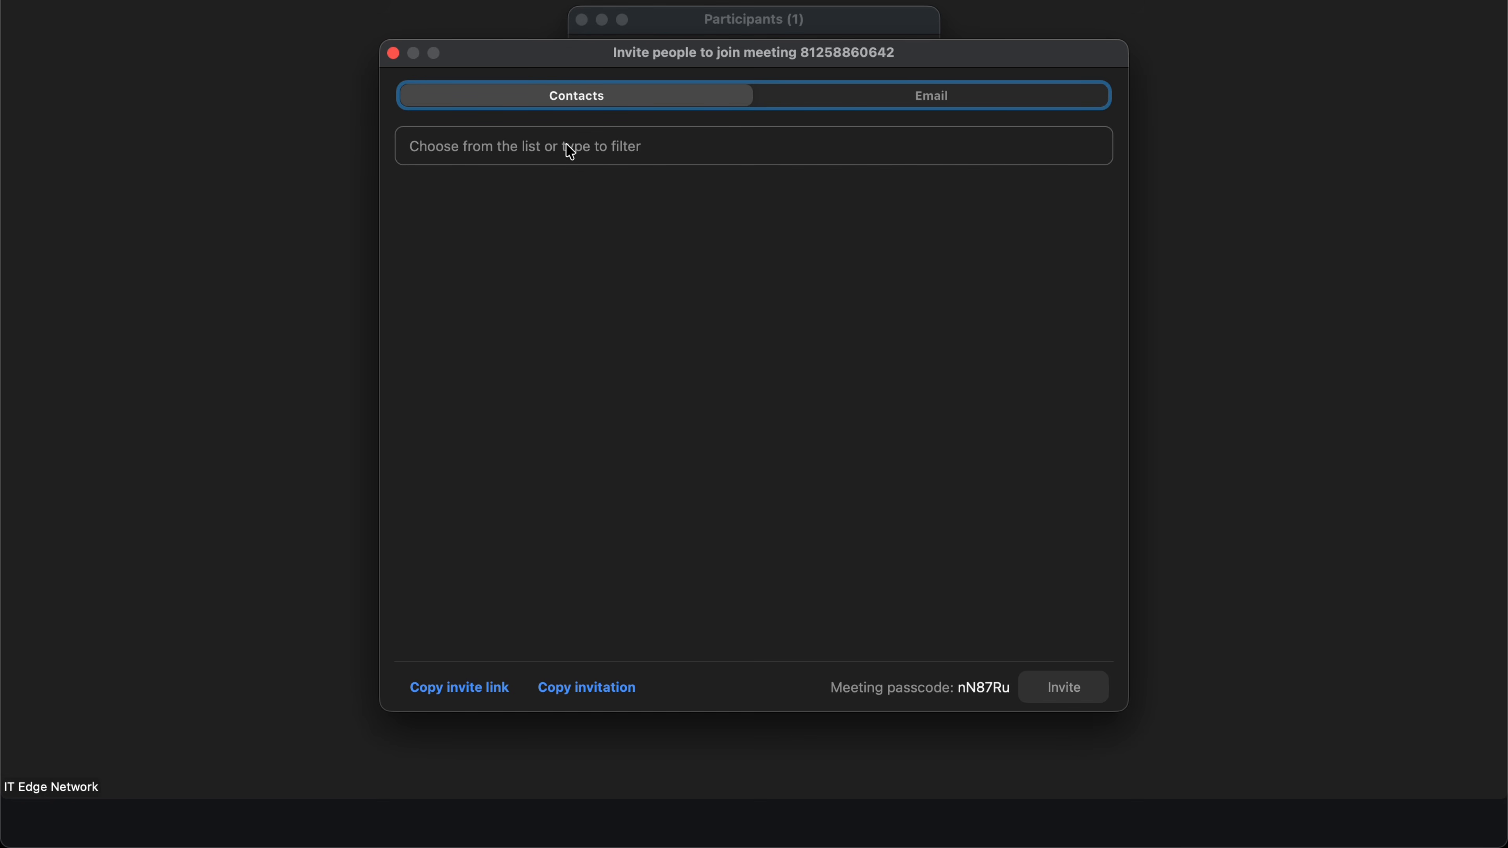
click(953, 102)
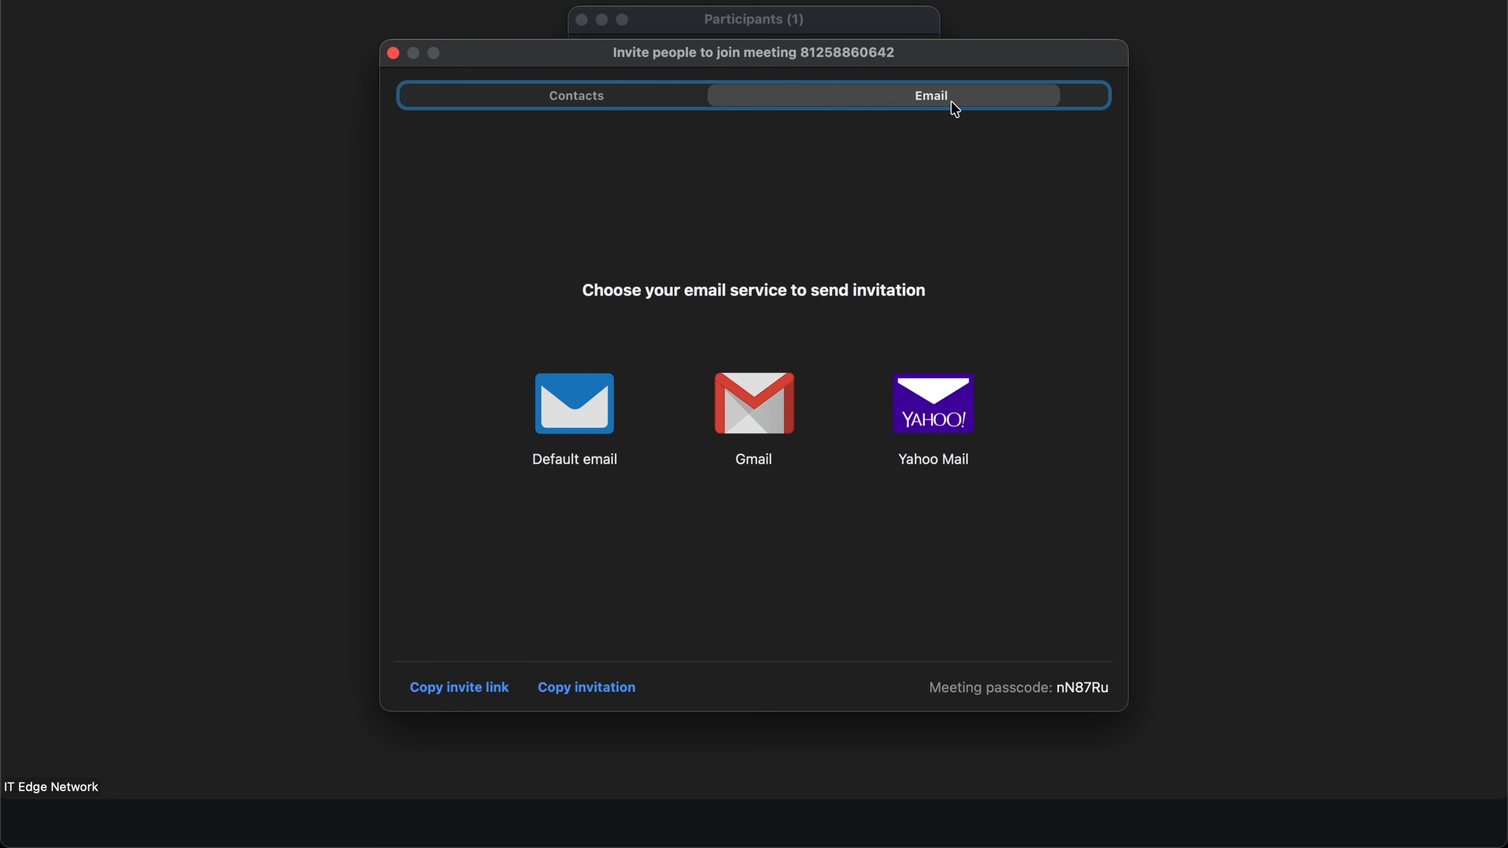
click(690, 99)
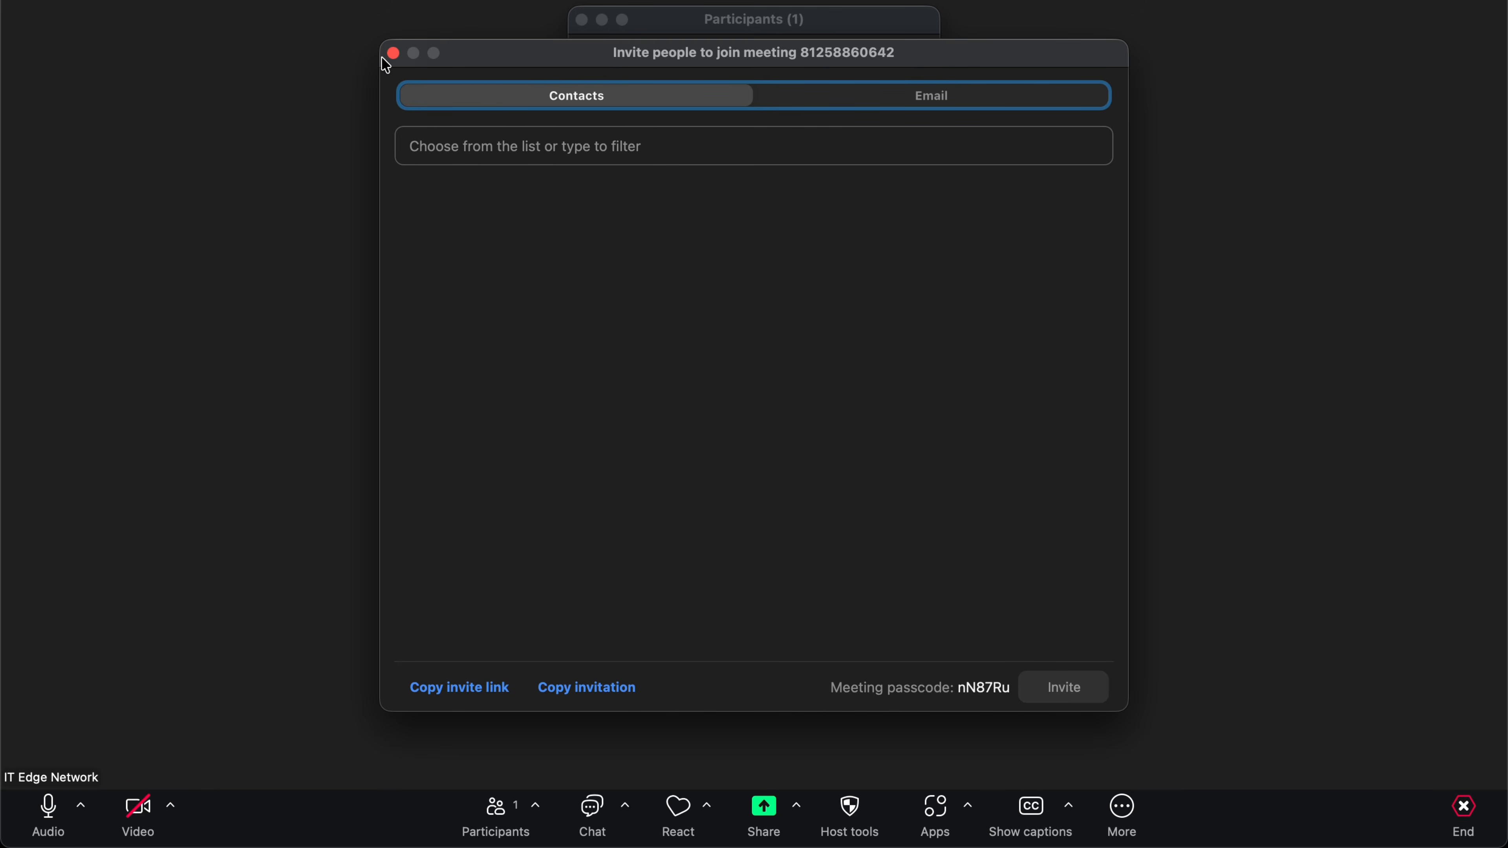
click(393, 53)
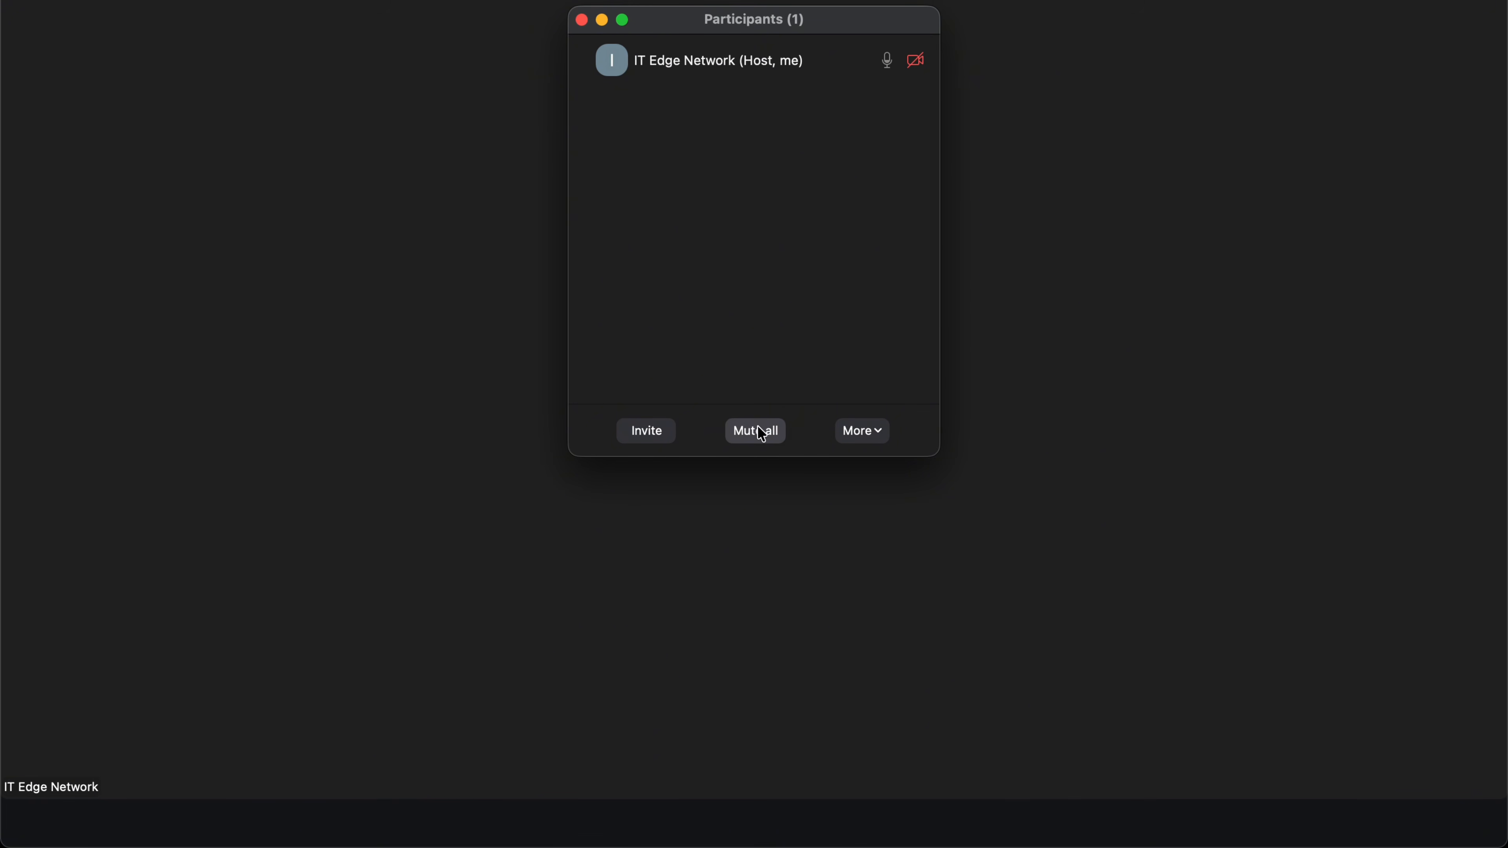
Check the Participants More options, dismiss them, and close the Participants window.
click(872, 439)
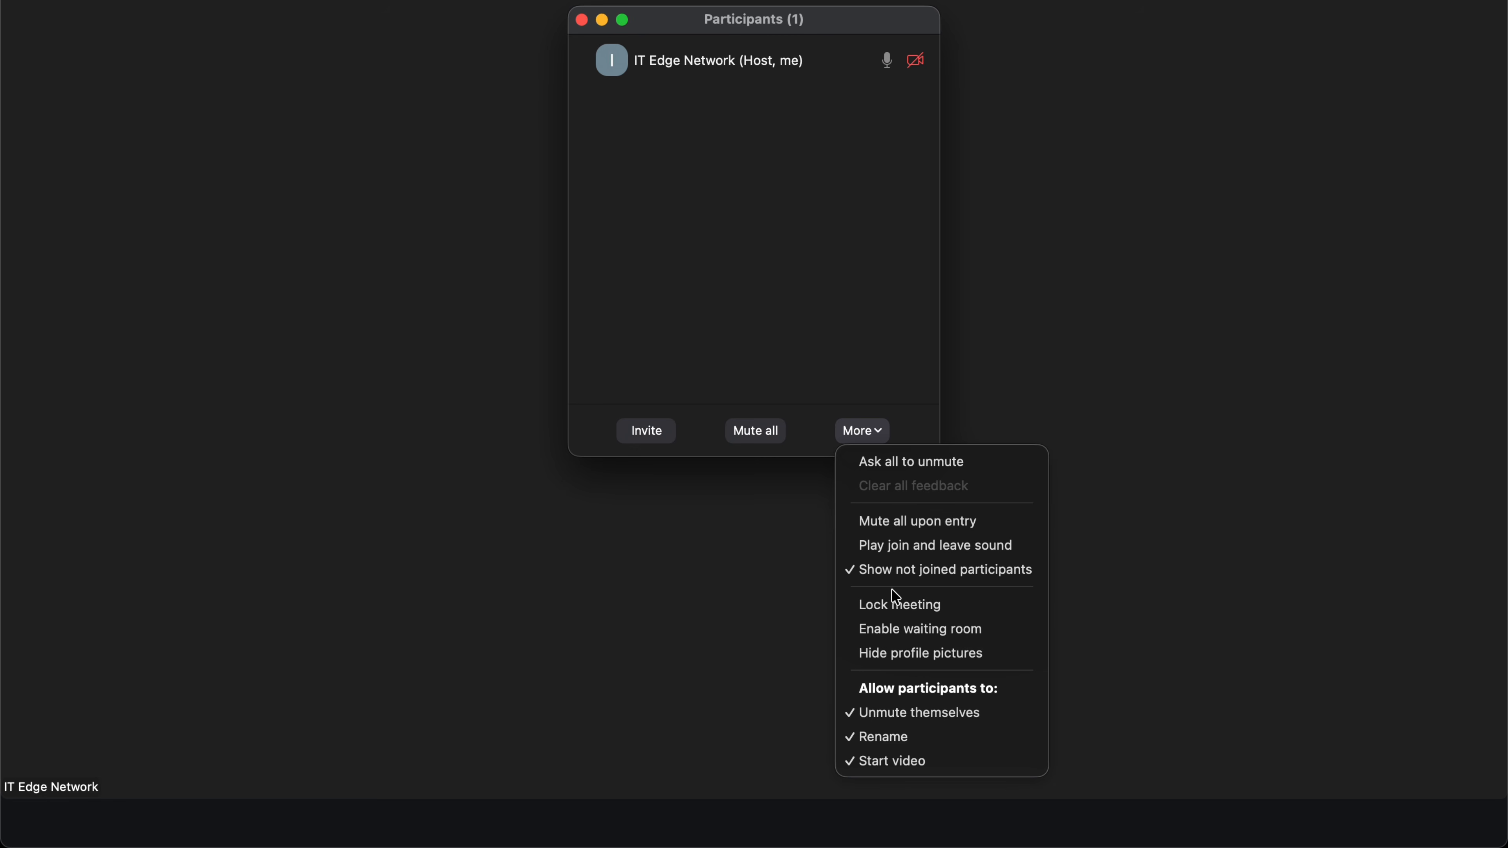
click(776, 228)
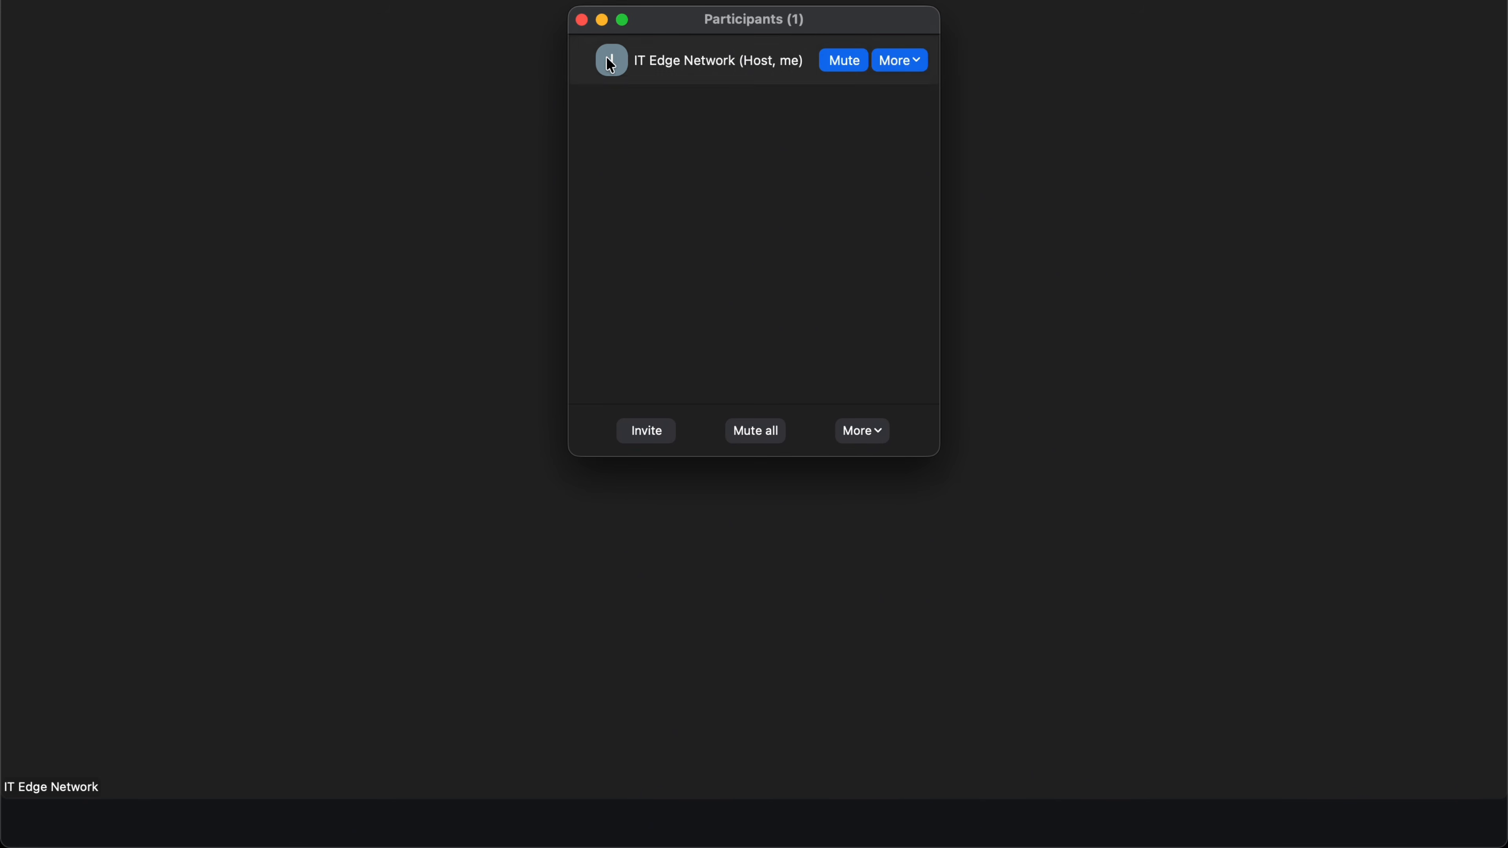
mouse_move(617, 75)
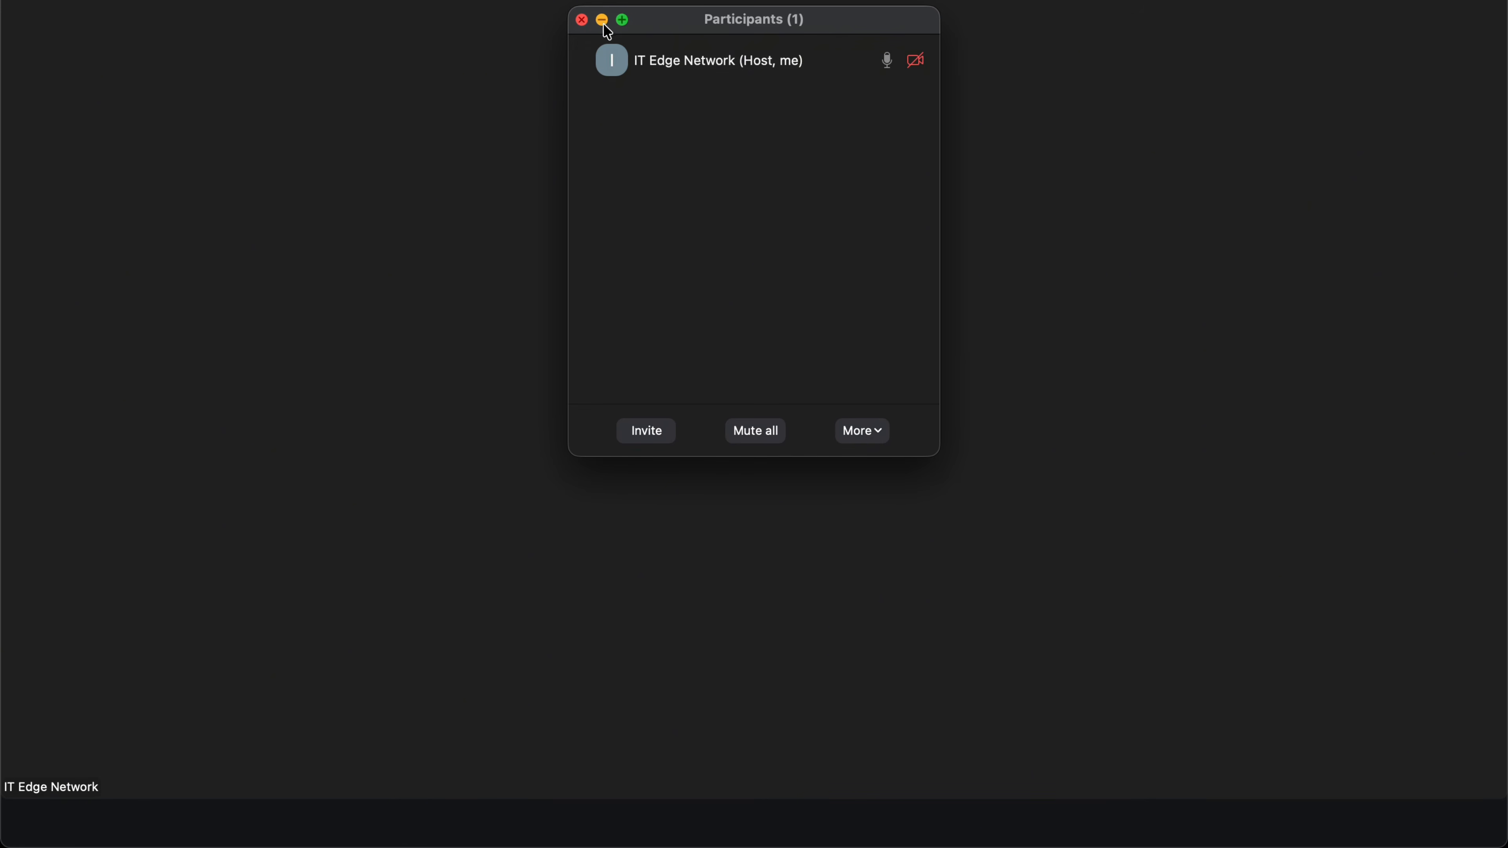
click(582, 20)
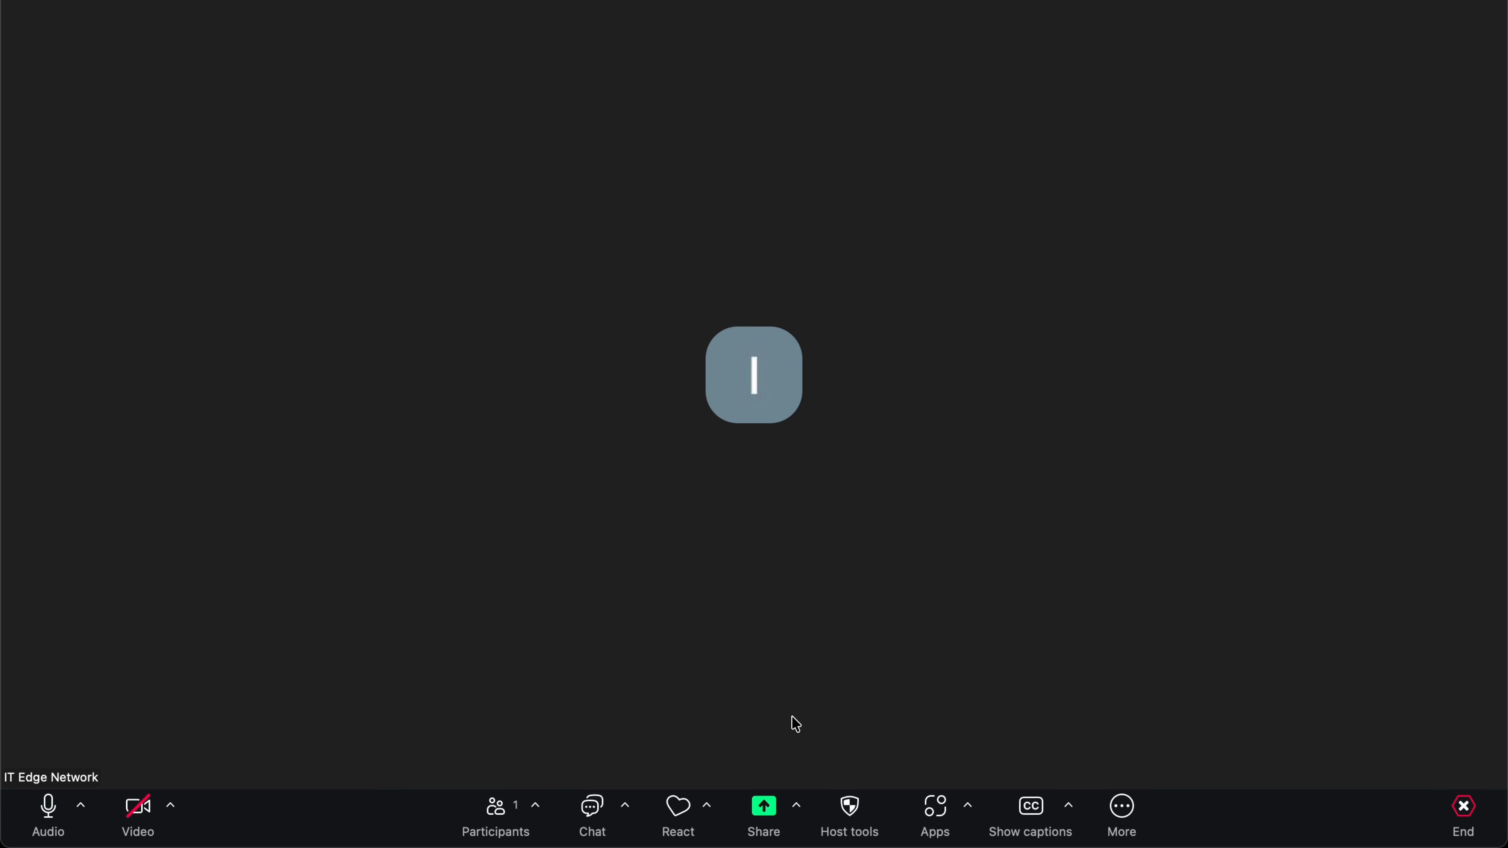
Share the TextEdit - Untitled window in the meeting.
click(765, 823)
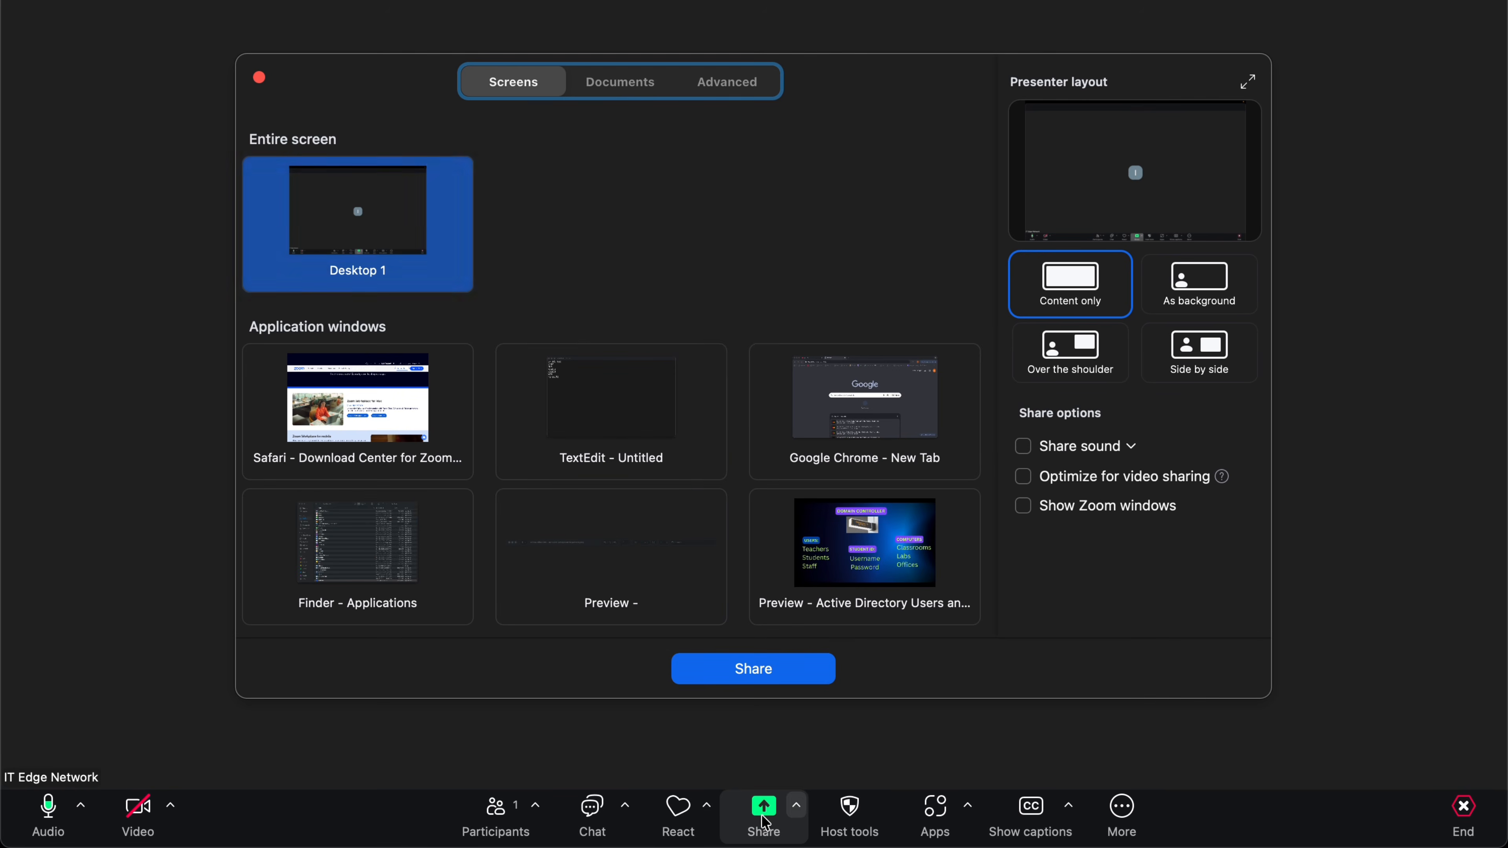
click(610, 394)
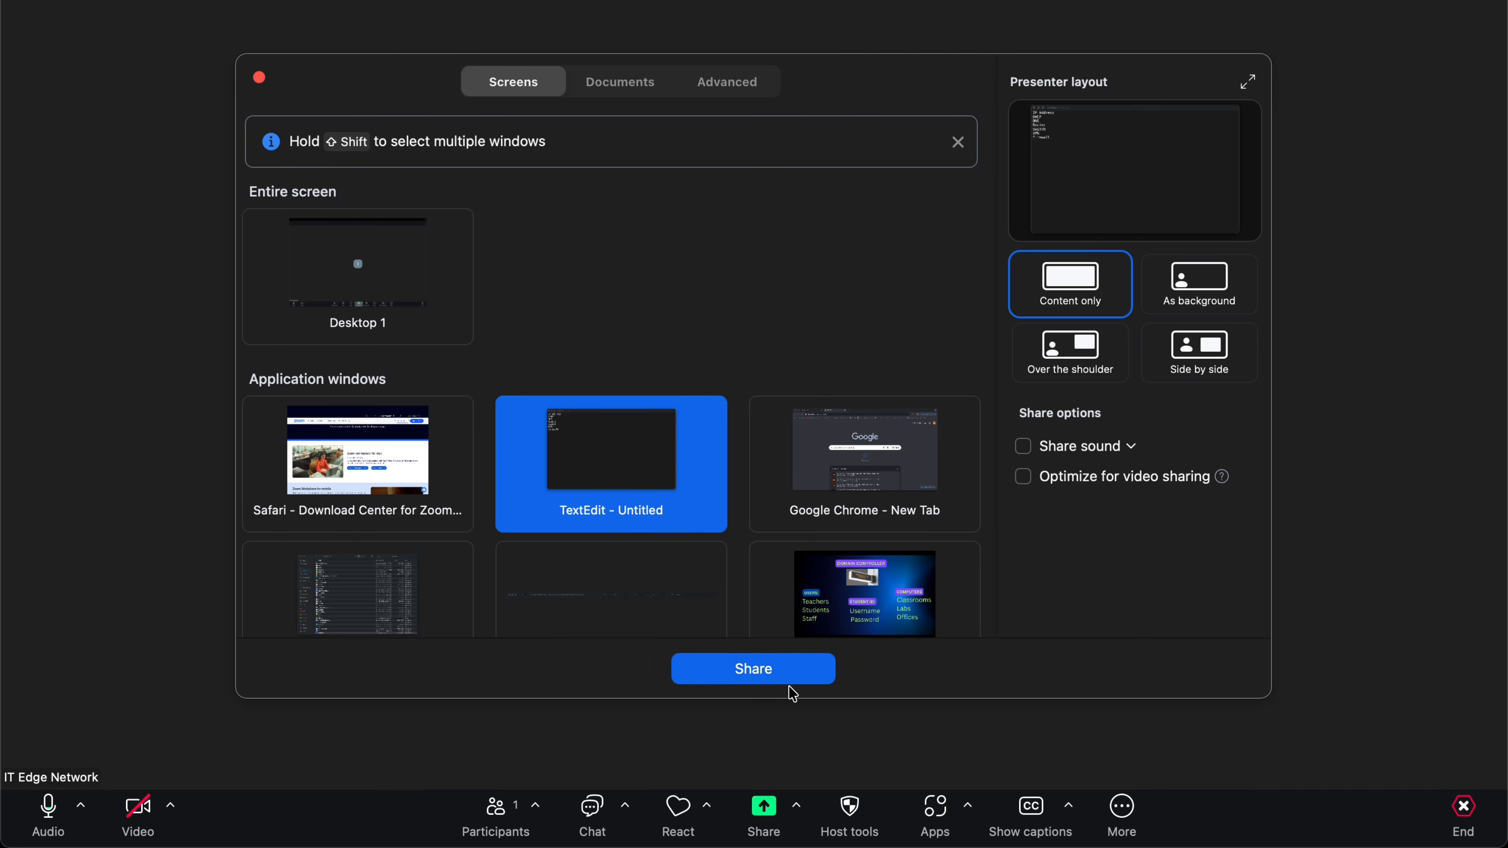
click(770, 677)
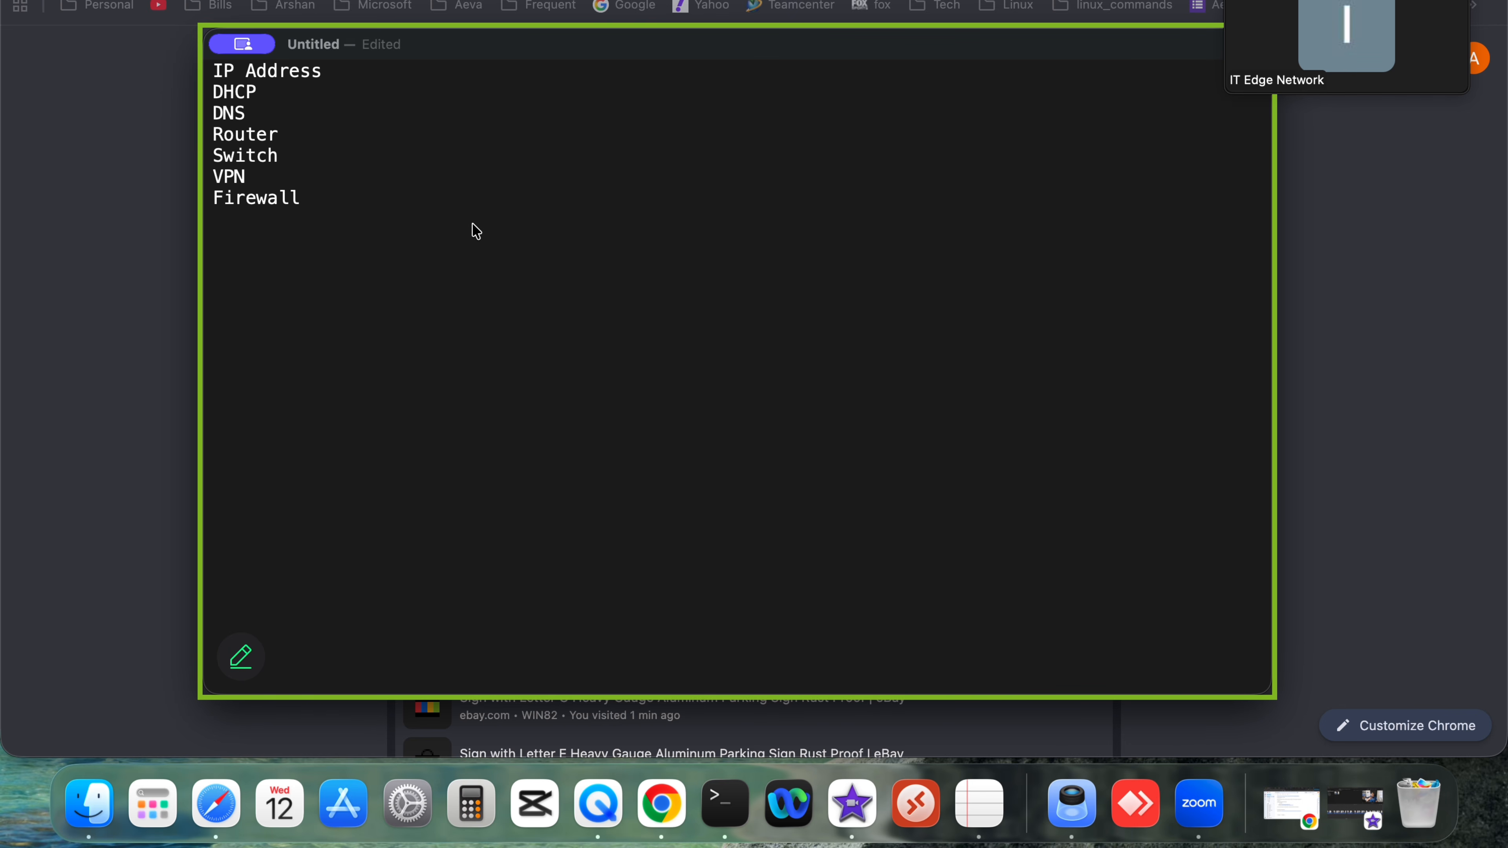
Stop sharing, return the meeting to full screen, and show the React options.
key(super+shift+s)
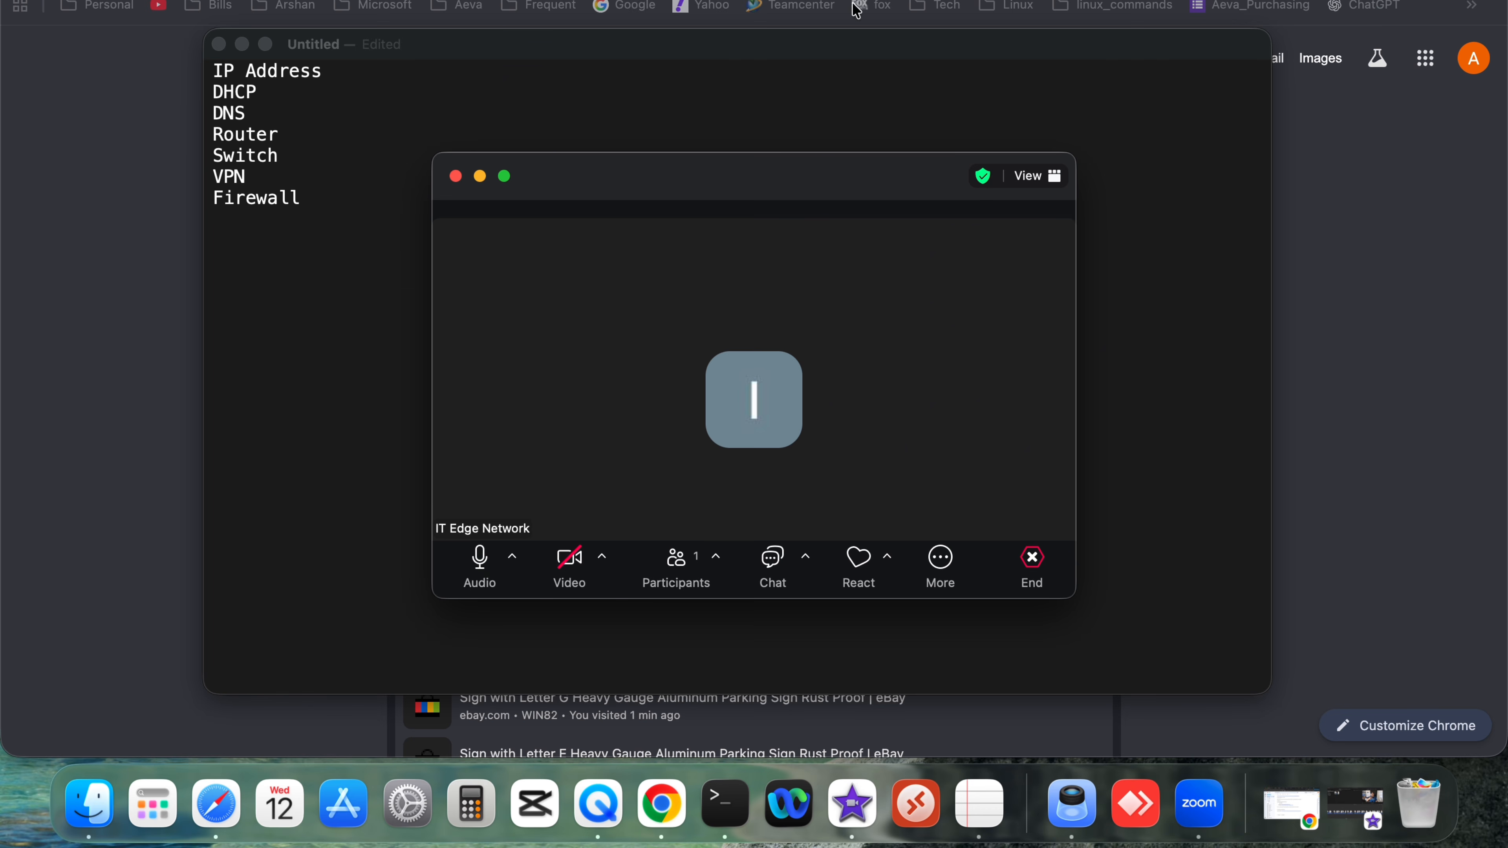
click(506, 177)
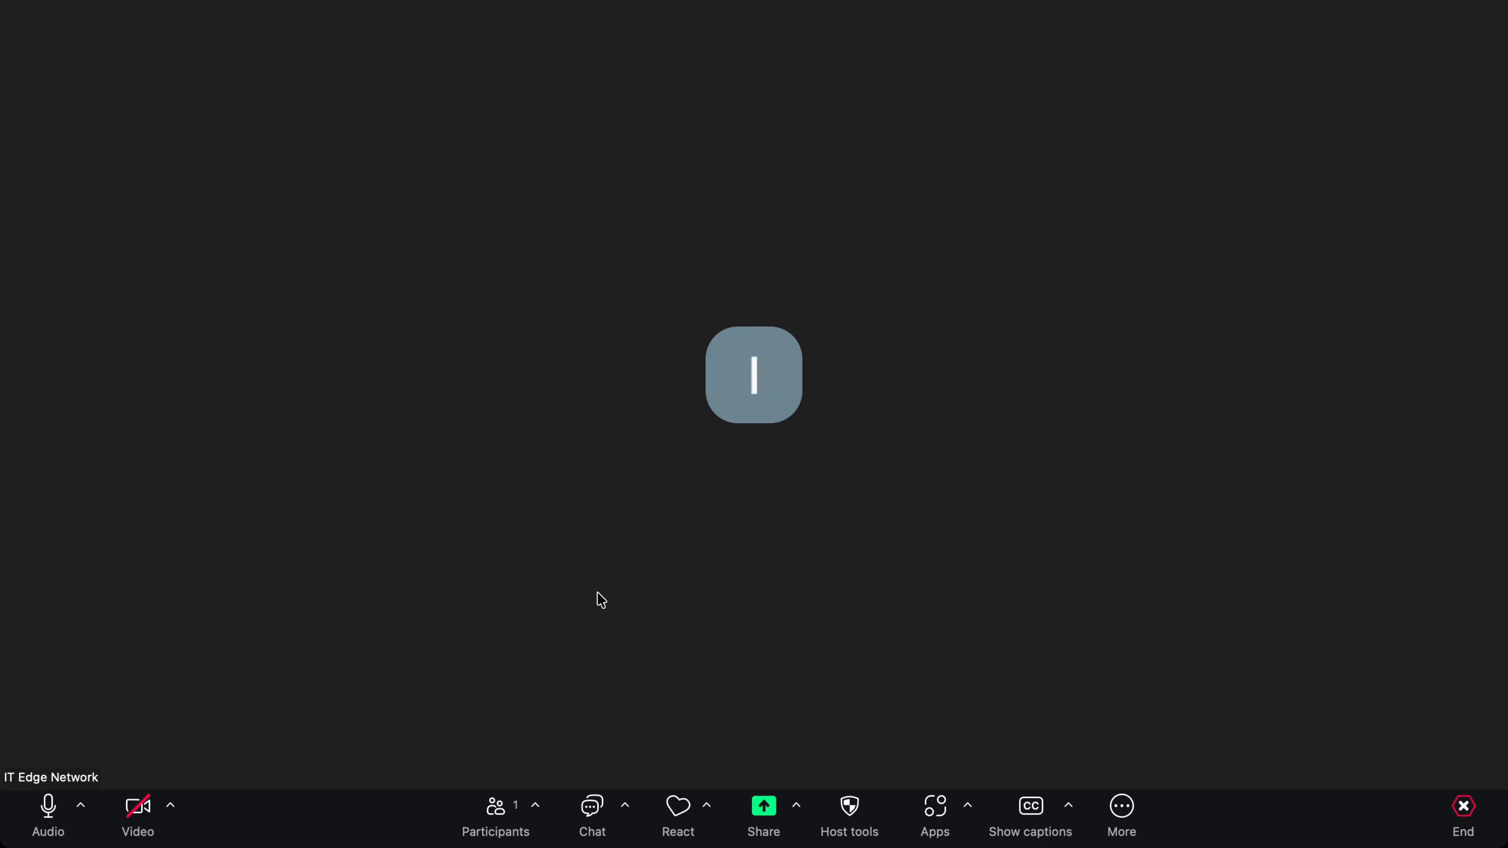
click(708, 815)
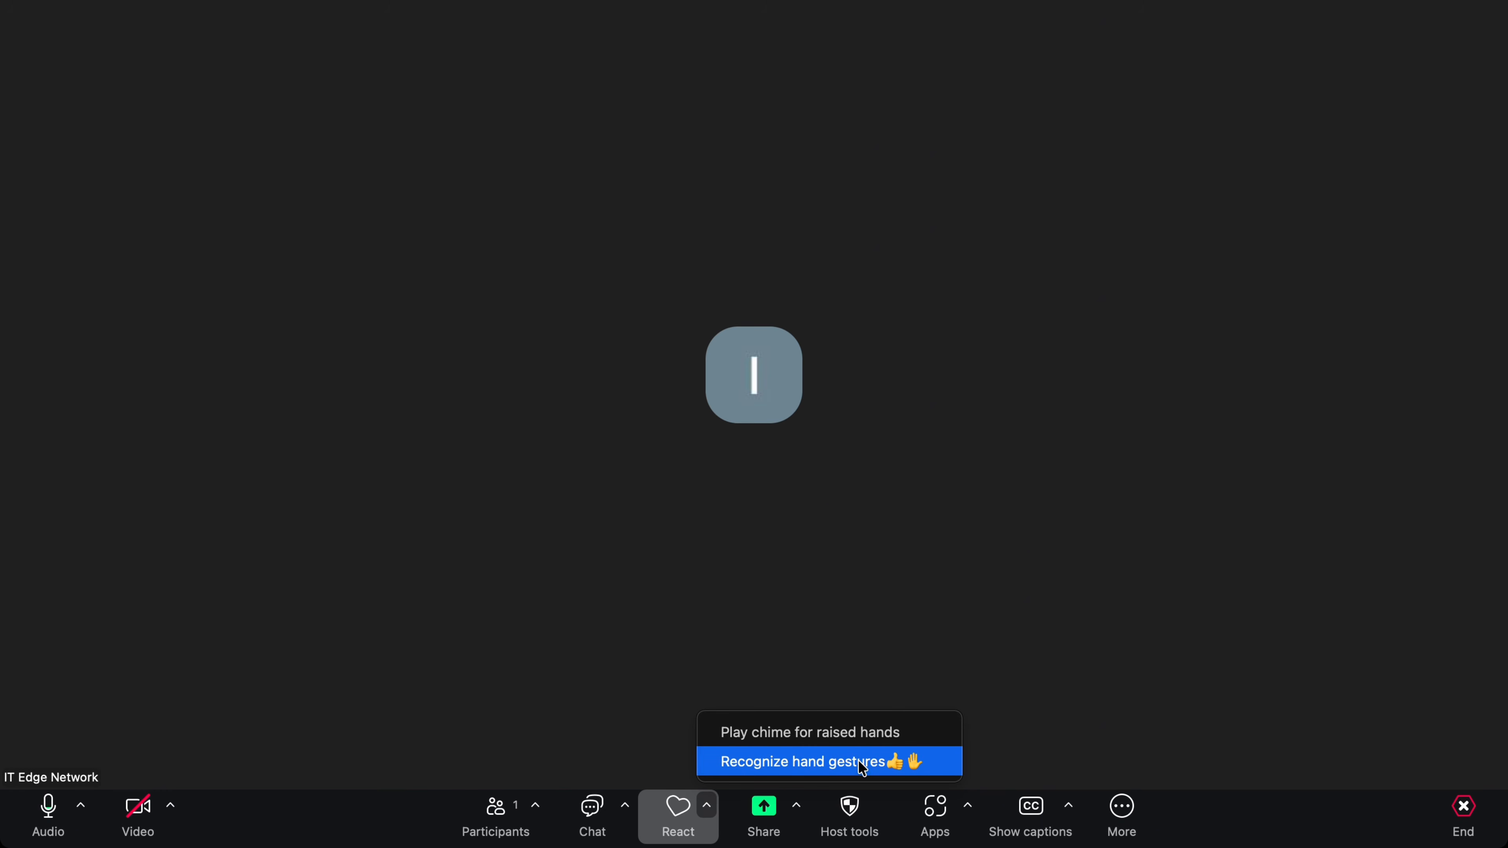